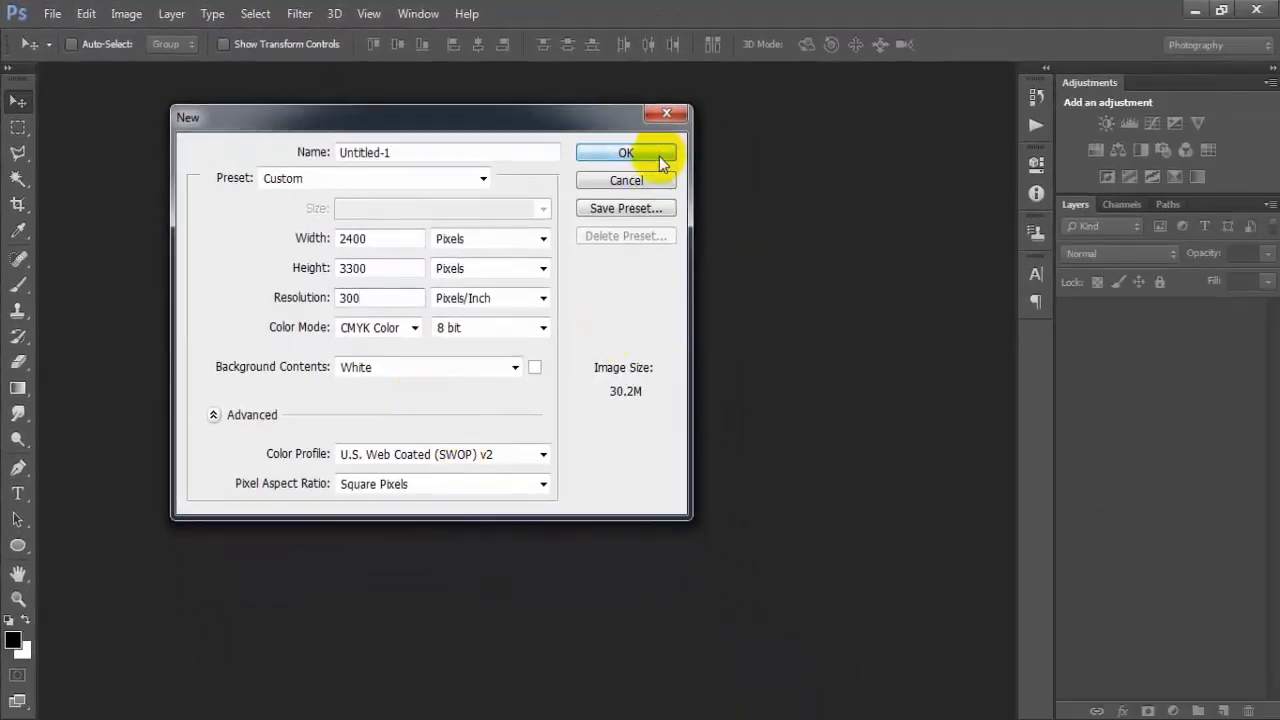
# Create a new white 2400 × 3300 pixel document in CMYK Color, 8 bit, at 300 pixels/inch
pyautogui.click(905, 215)
pyautogui.moveTo(299, 72); pyautogui.dragTo(563, 72)
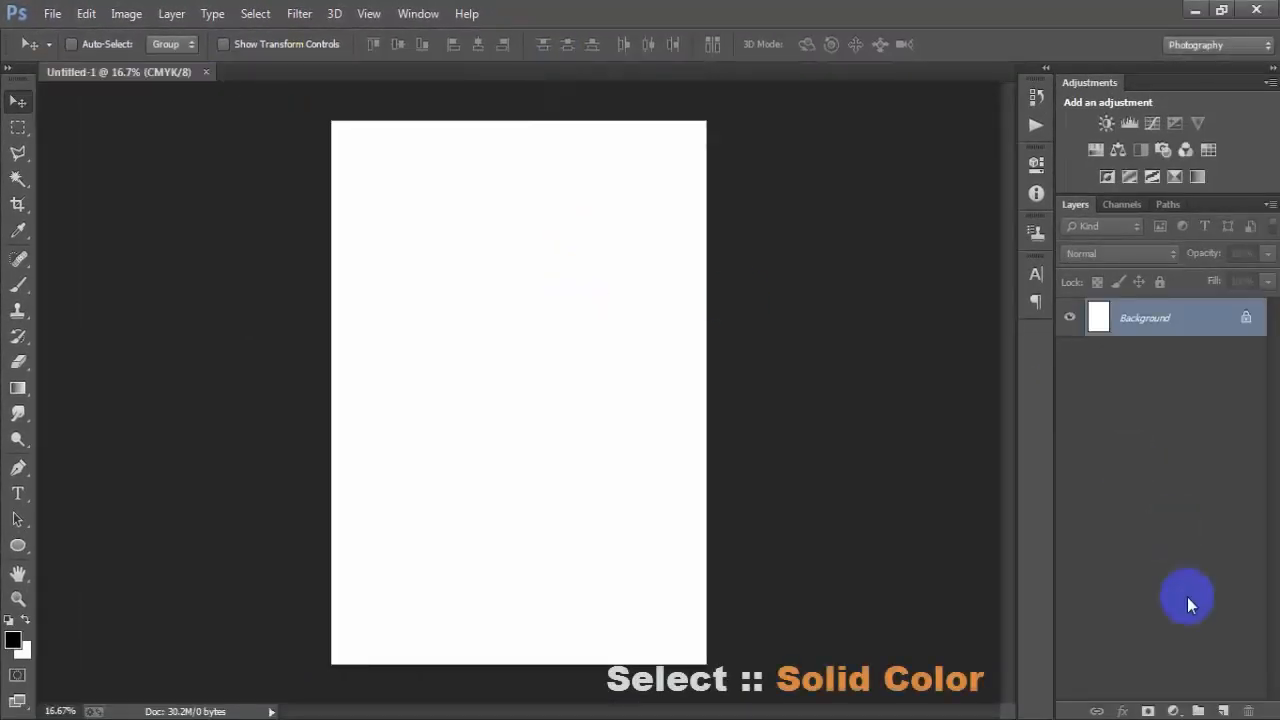
# Add a Solid Color fill layer above the background using the dark grey 585858
pyautogui.click(1173, 711)
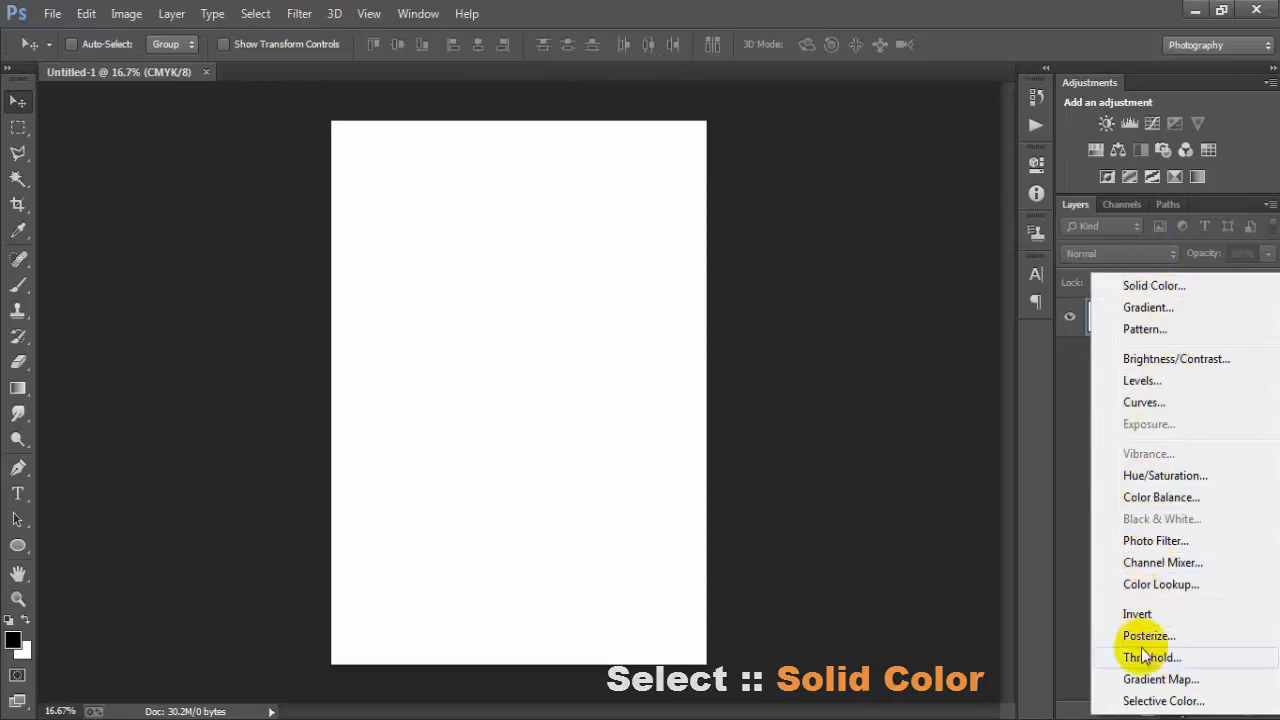
pyautogui.click(1158, 287)
pyautogui.moveTo(808, 301); pyautogui.dragTo(493, 264)
pyautogui.click(988, 88)
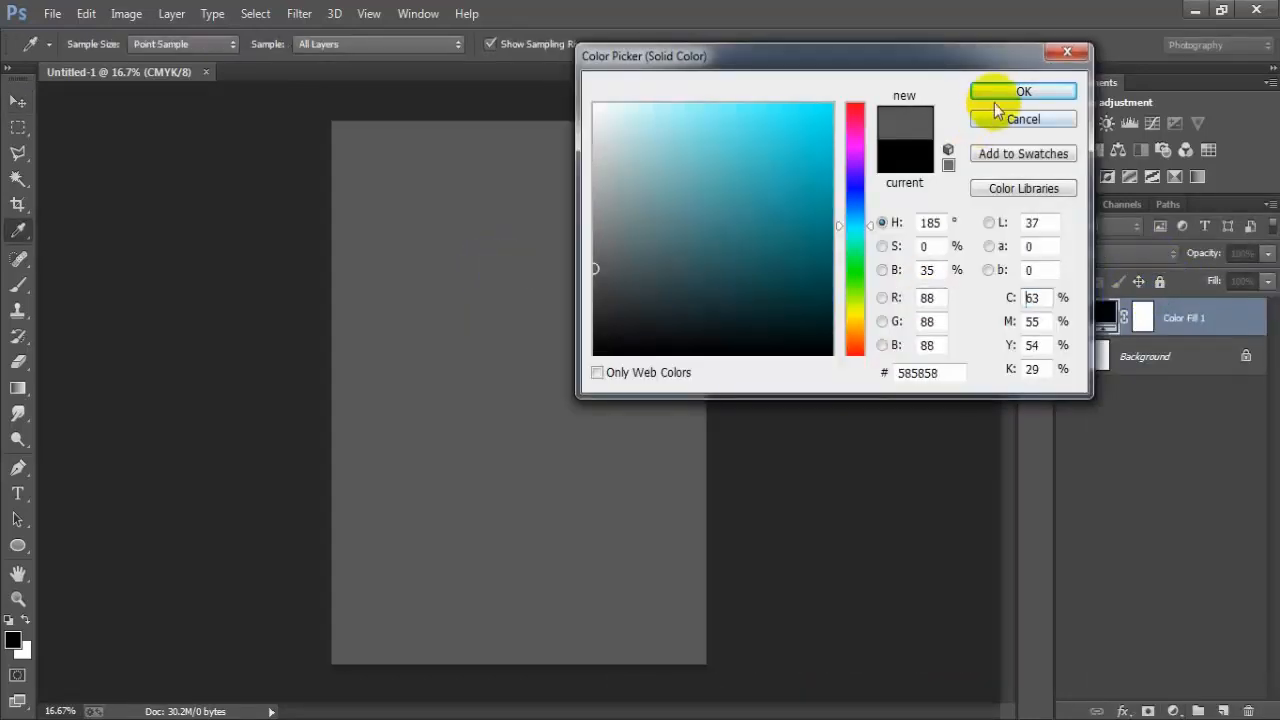
# Add a new empty layer and make a thin rectangular selection across the full page width near its upper edge
pyautogui.click(1222, 711)
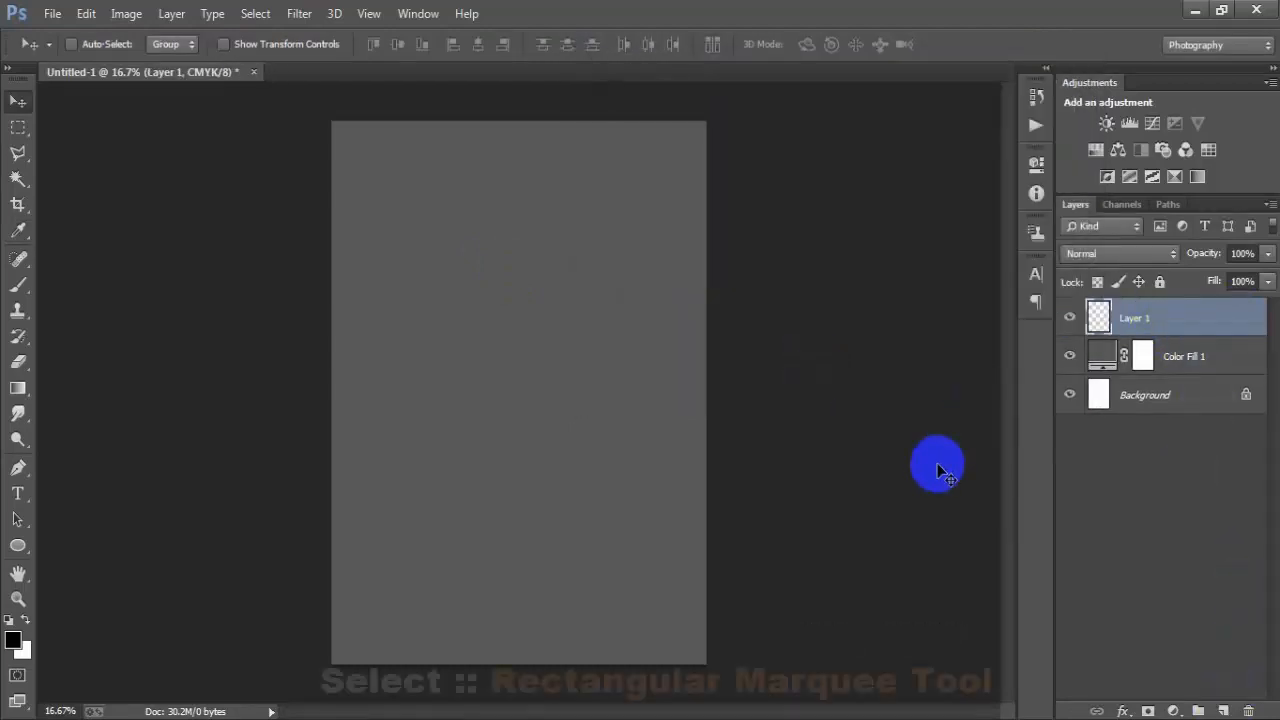
pyautogui.click(20, 130)
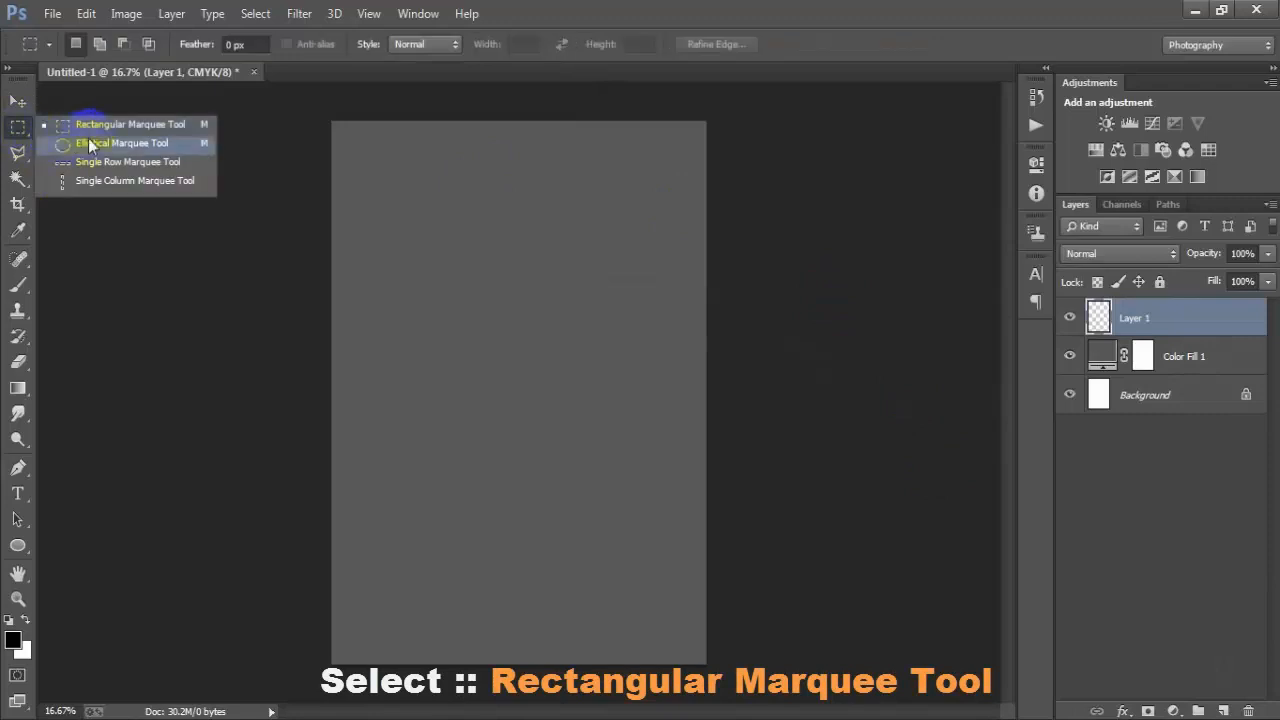
pyautogui.click(149, 124)
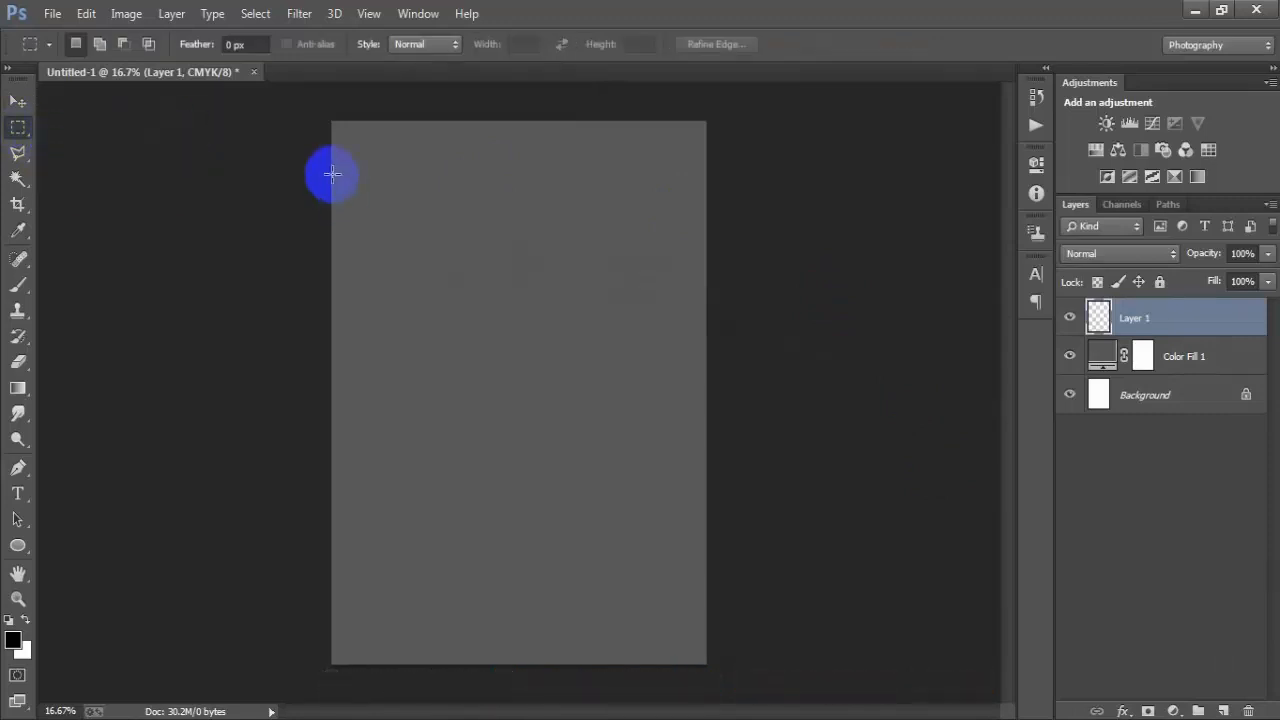
pyautogui.moveTo(331, 174); pyautogui.dragTo(720, 215)
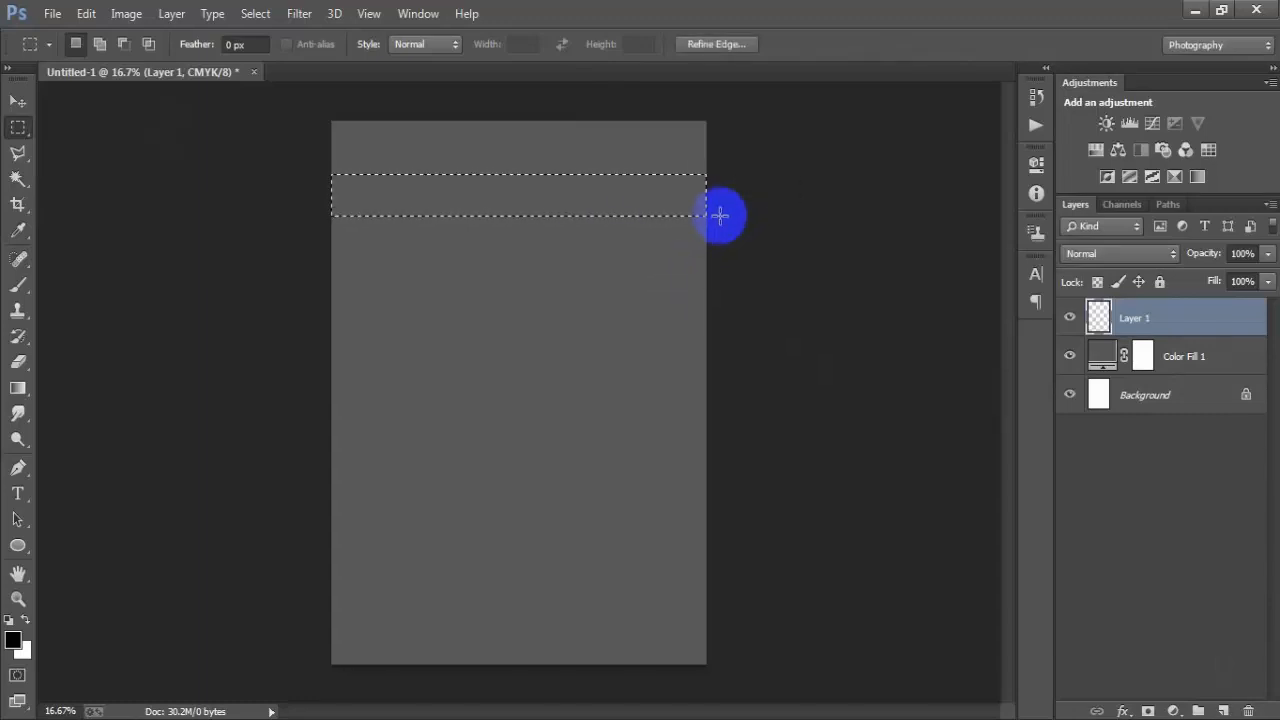
pyautogui.click(18, 101)
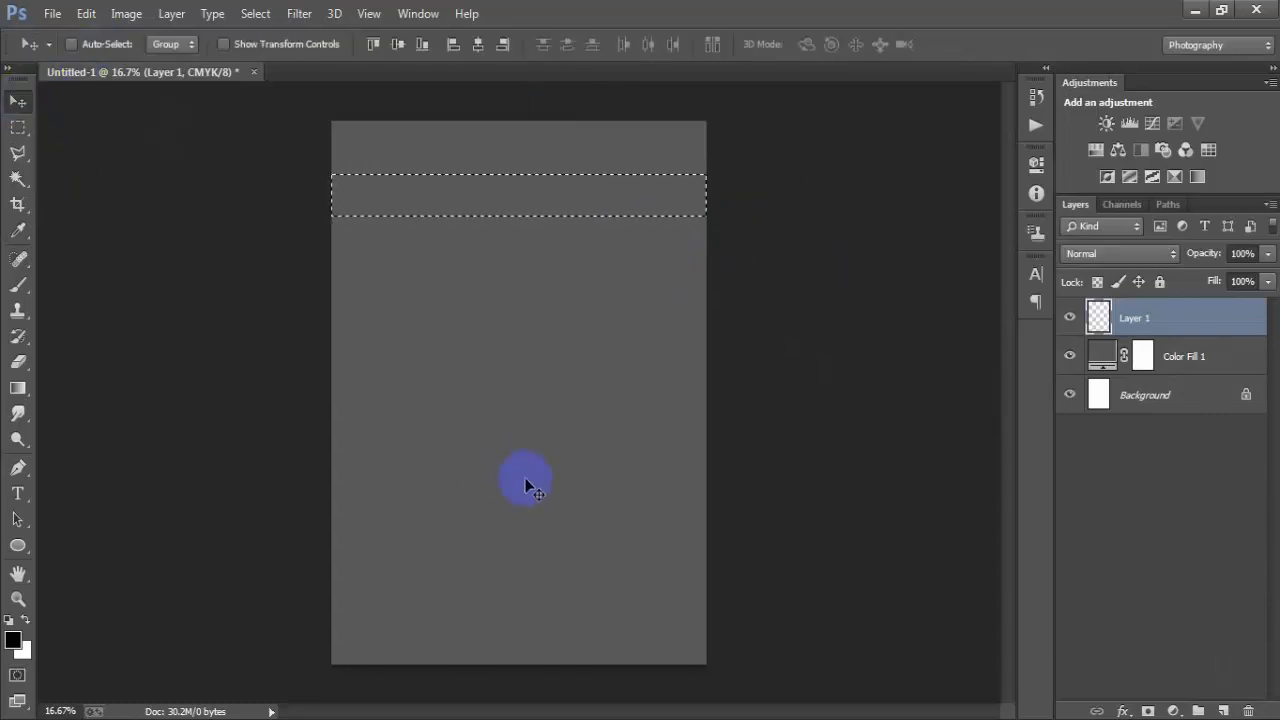
# Fill the selected band with the foreground colour ff1100 and clear the selection
pyautogui.click(13, 640)
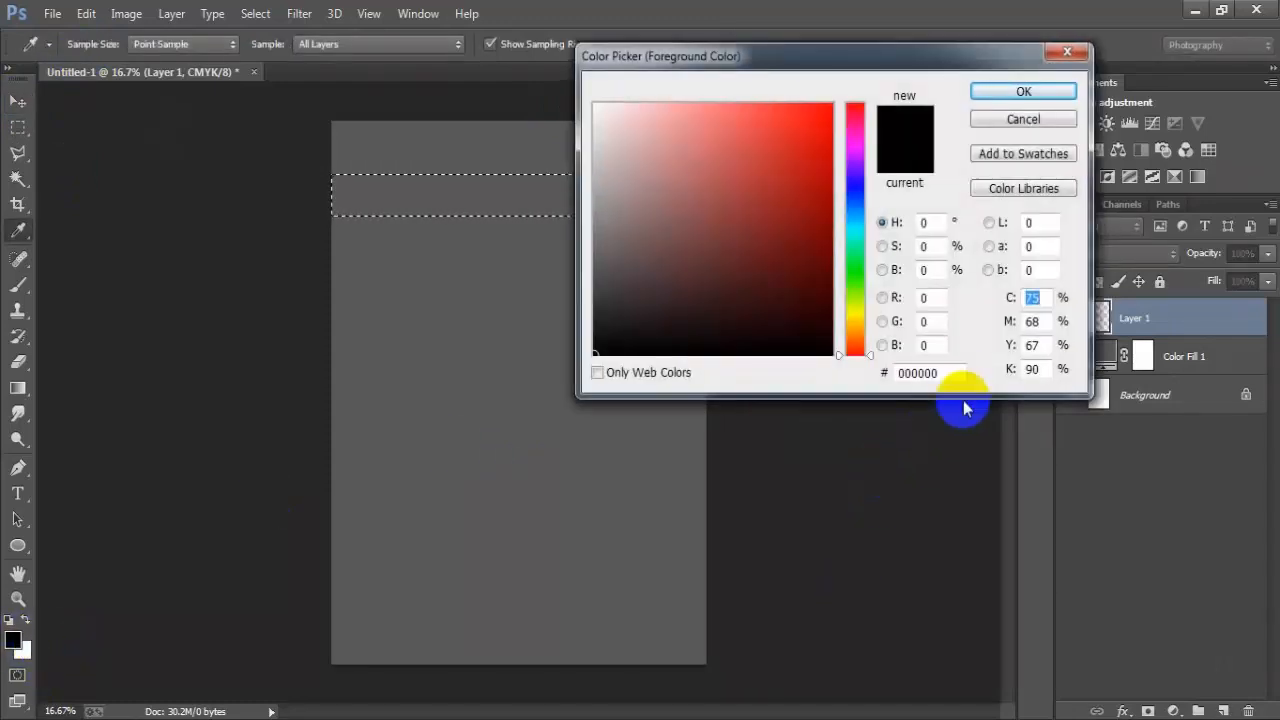
pyautogui.moveTo(951, 368); pyautogui.dragTo(880, 371)
pyautogui.write('f')
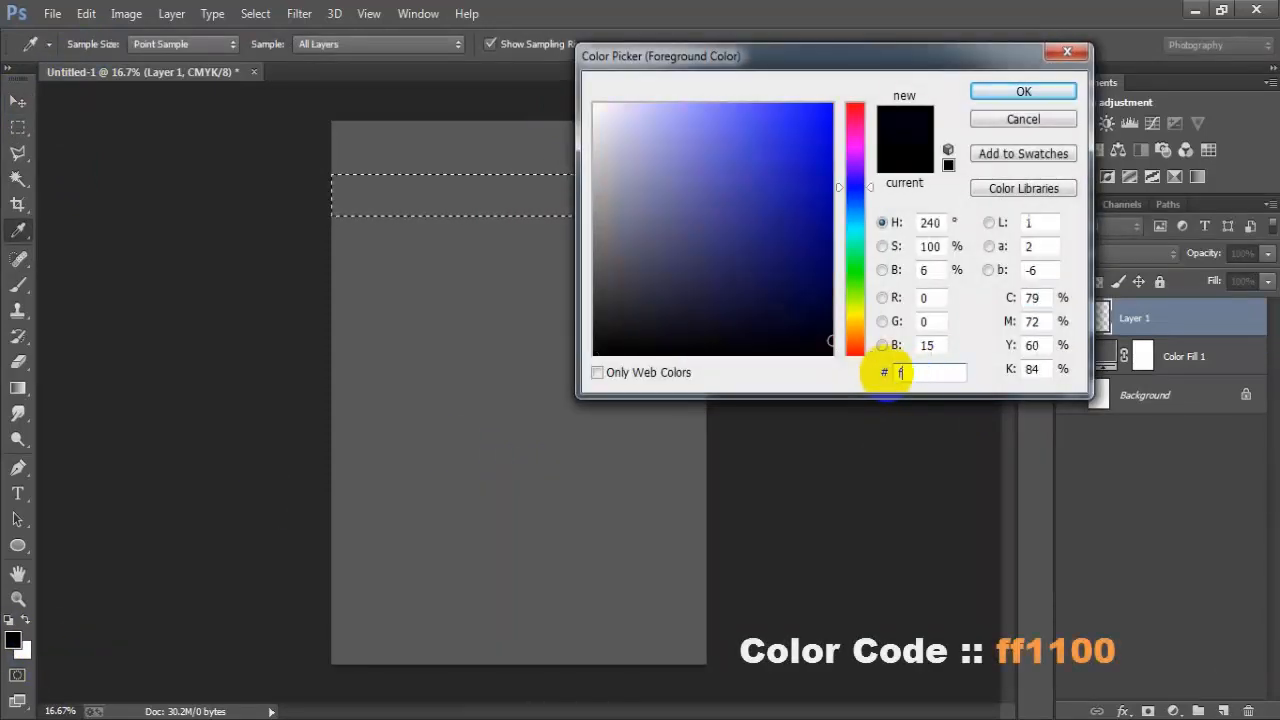
pyautogui.write('f1100')
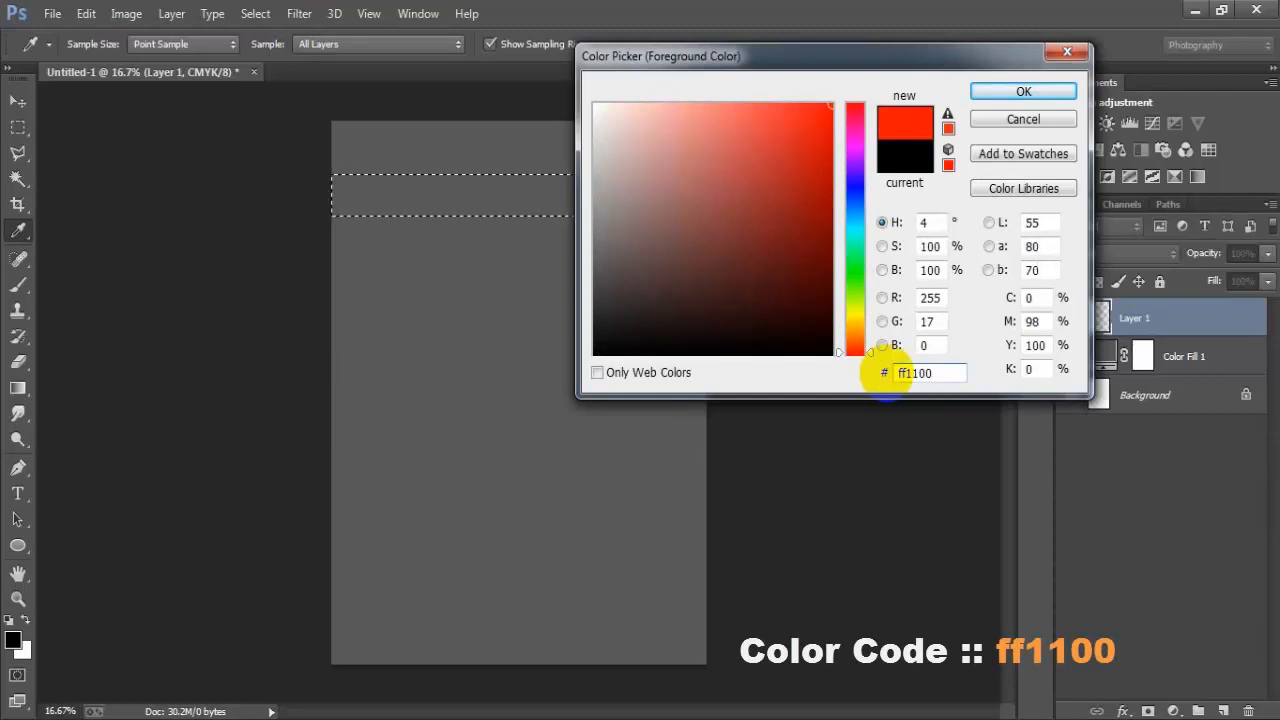
pyautogui.moveTo(957, 366); pyautogui.dragTo(900, 372)
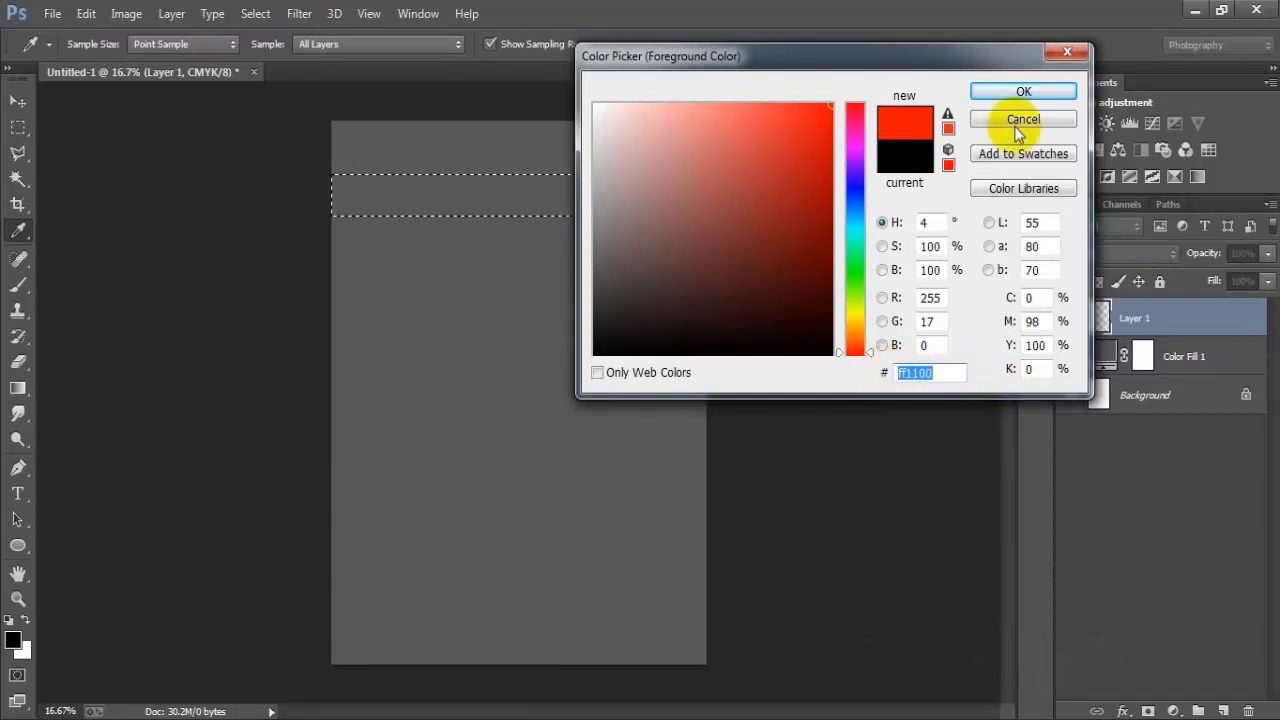
pyautogui.click(988, 94)
pyautogui.press('v')
pyautogui.hotkey('alt', 'BackSpace')
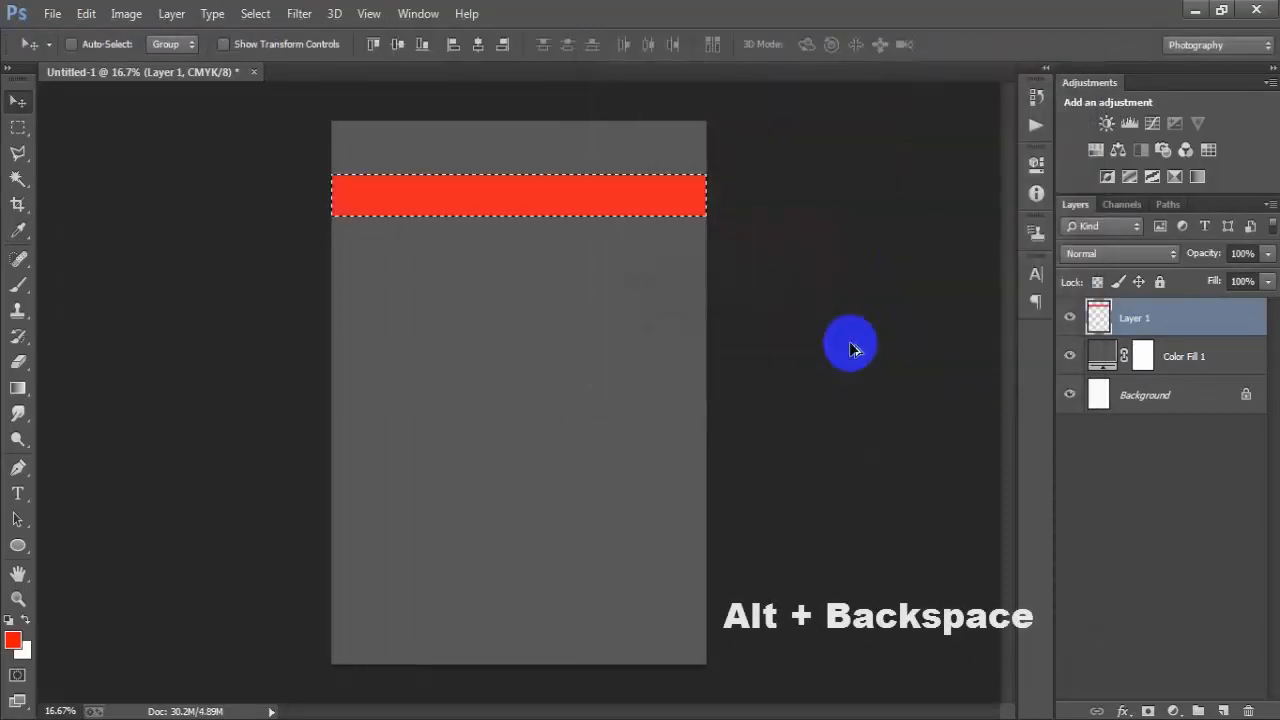
pyautogui.hotkey('ctrl', 'd')
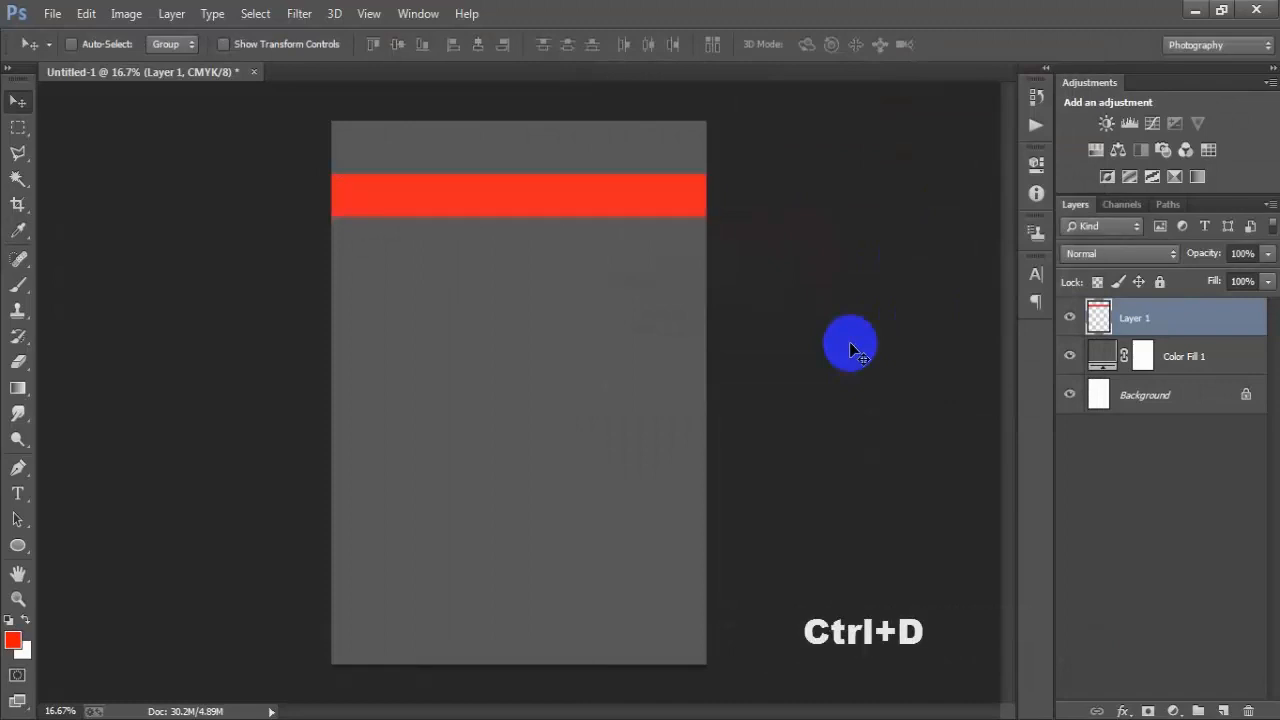
# Duplicate the red band's layer and move the copy straight down beneath the original, leaving a hairline gap between them
pyautogui.click(1069, 317)
pyautogui.click(1069, 317)
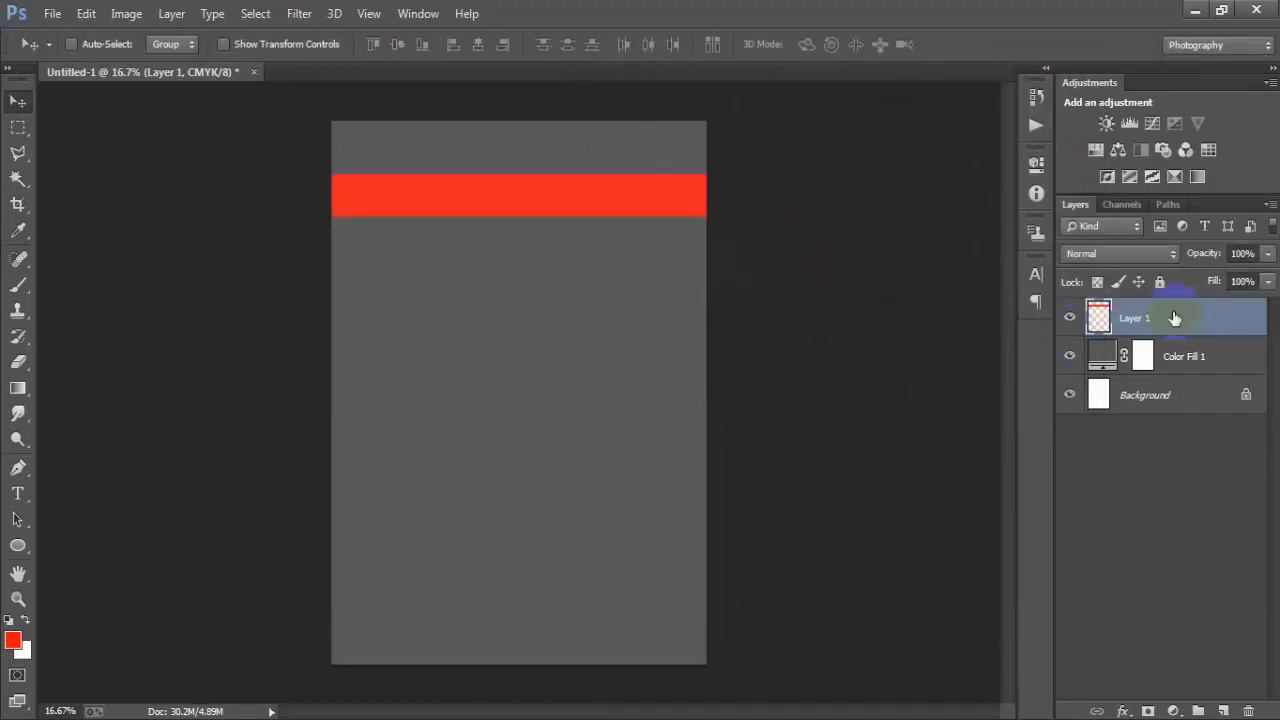
pyautogui.hotkey('ctrl', 'j')
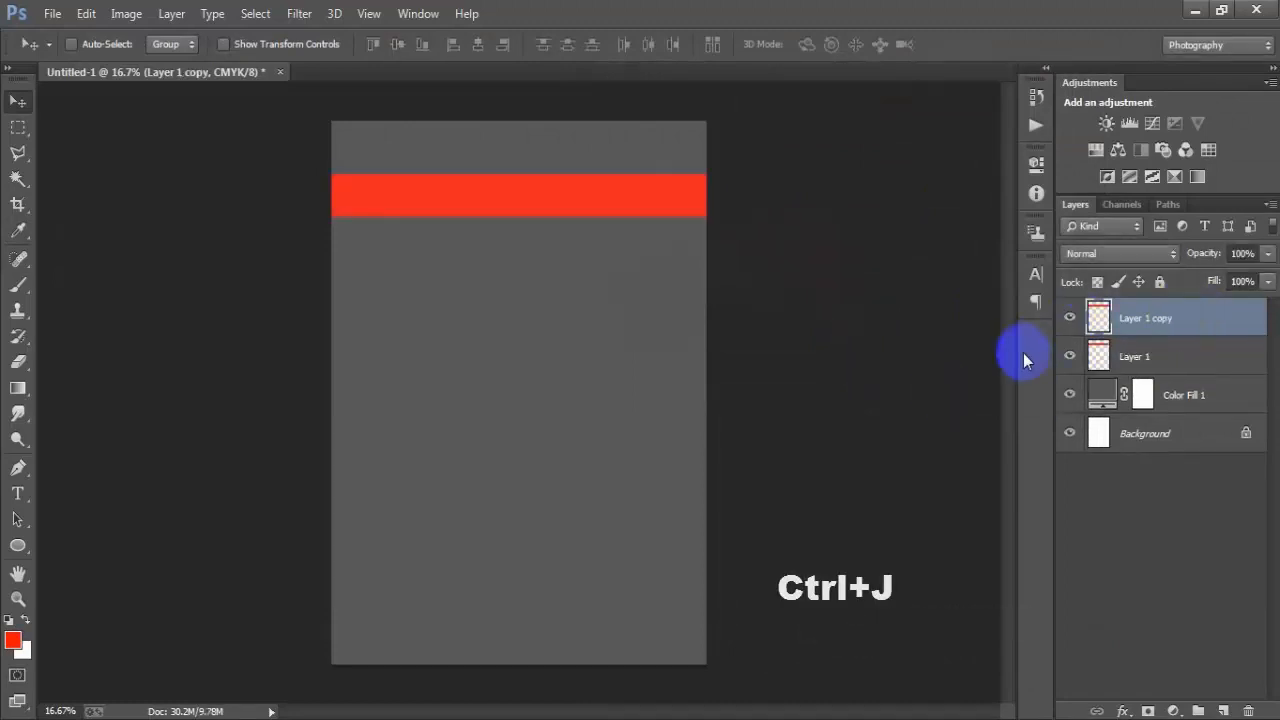
pyautogui.hotkey('shift', 'Down')
pyautogui.hotkey('shift', 'Down')
pyautogui.hotkey('shift', 'Down')
pyautogui.hotkey('shift', 'Down')
pyautogui.hotkey('shift', 'Down')
pyautogui.hotkey('shift', 'Down')
pyautogui.hotkey('shift', 'Down')
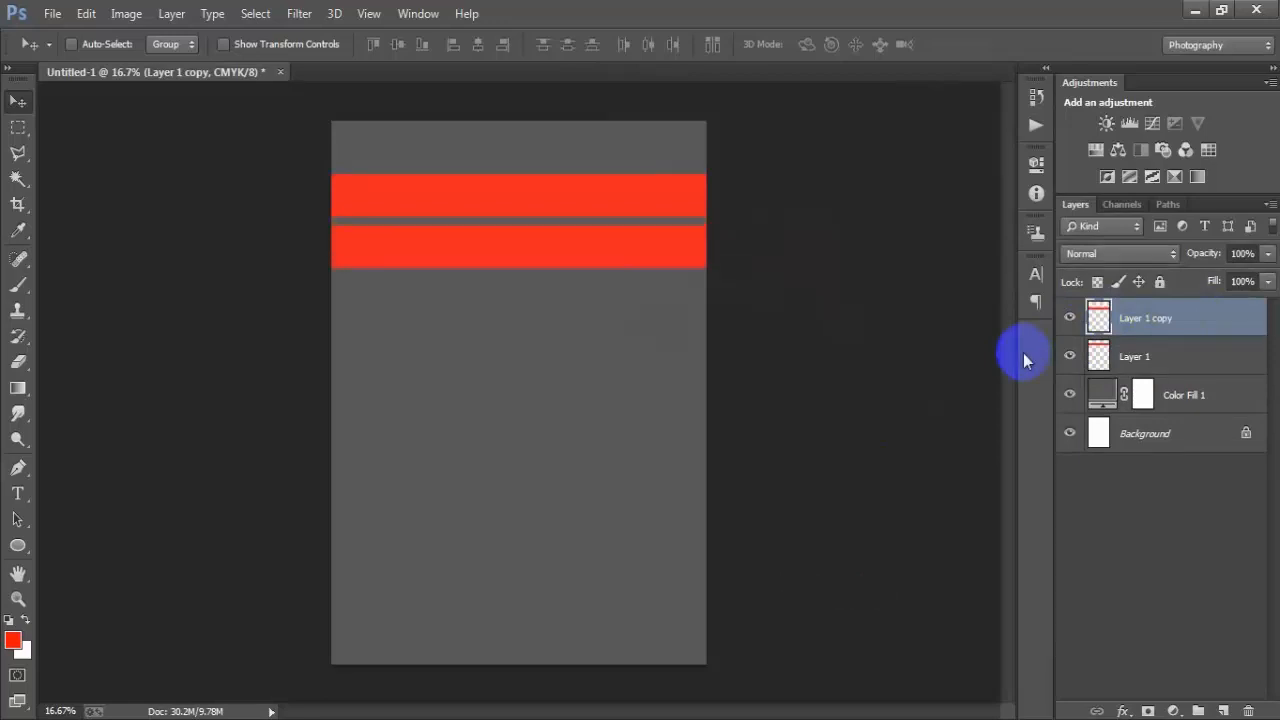
pyautogui.hotkey('shift', 'Up')
pyautogui.hotkey('shift', 'Up')
pyautogui.hotkey('shift', 'Up')
pyautogui.hotkey('shift', 'Up')
pyautogui.hotkey('shift', 'Up')
pyautogui.hotkey('shift', 'Up')
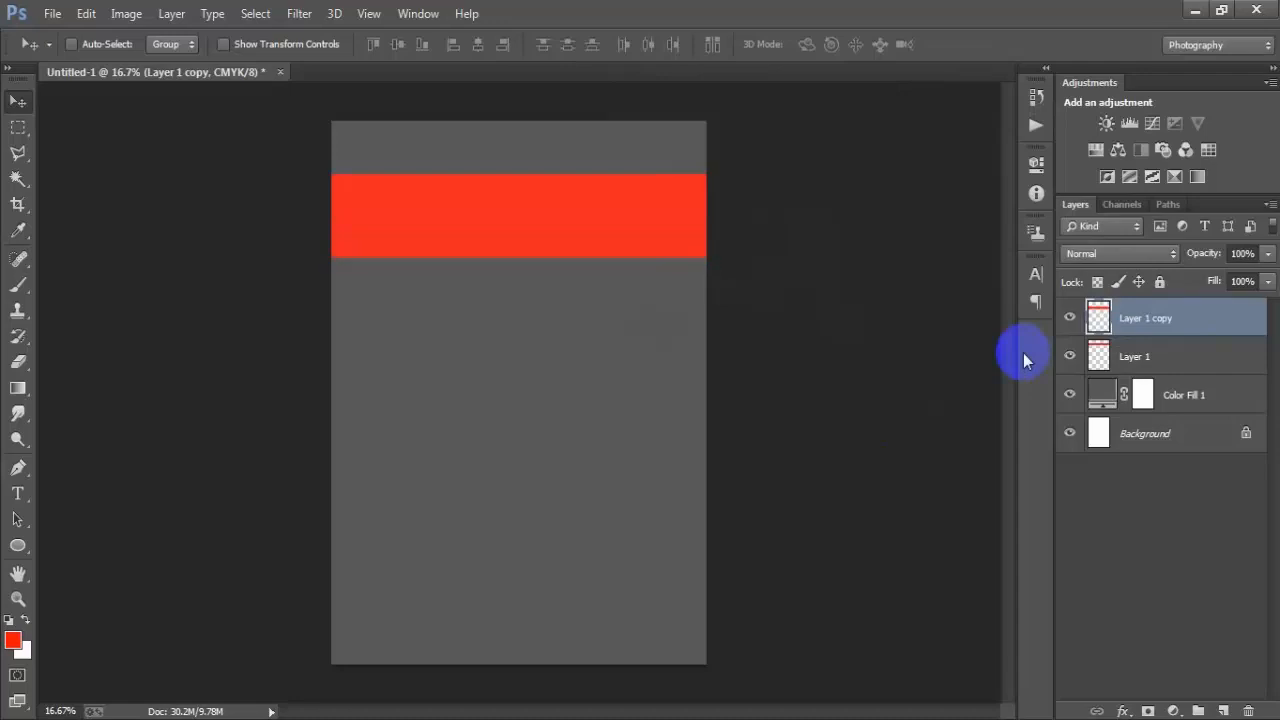
pyautogui.press('Down')
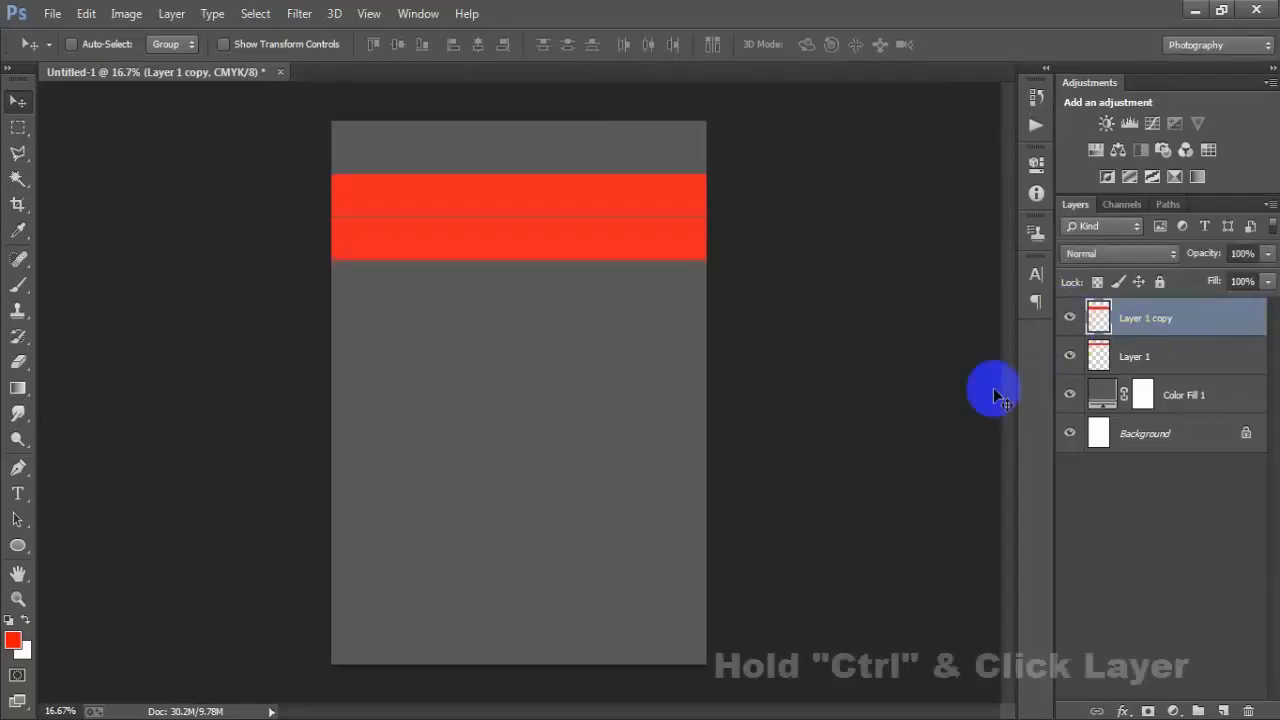
# Select the lower band's pixels, fill them with the foreground colour ff4800 and clear the selection
pyautogui.keyDown('ctrl'); pyautogui.click(1098, 318); pyautogui.keyUp('ctrl')
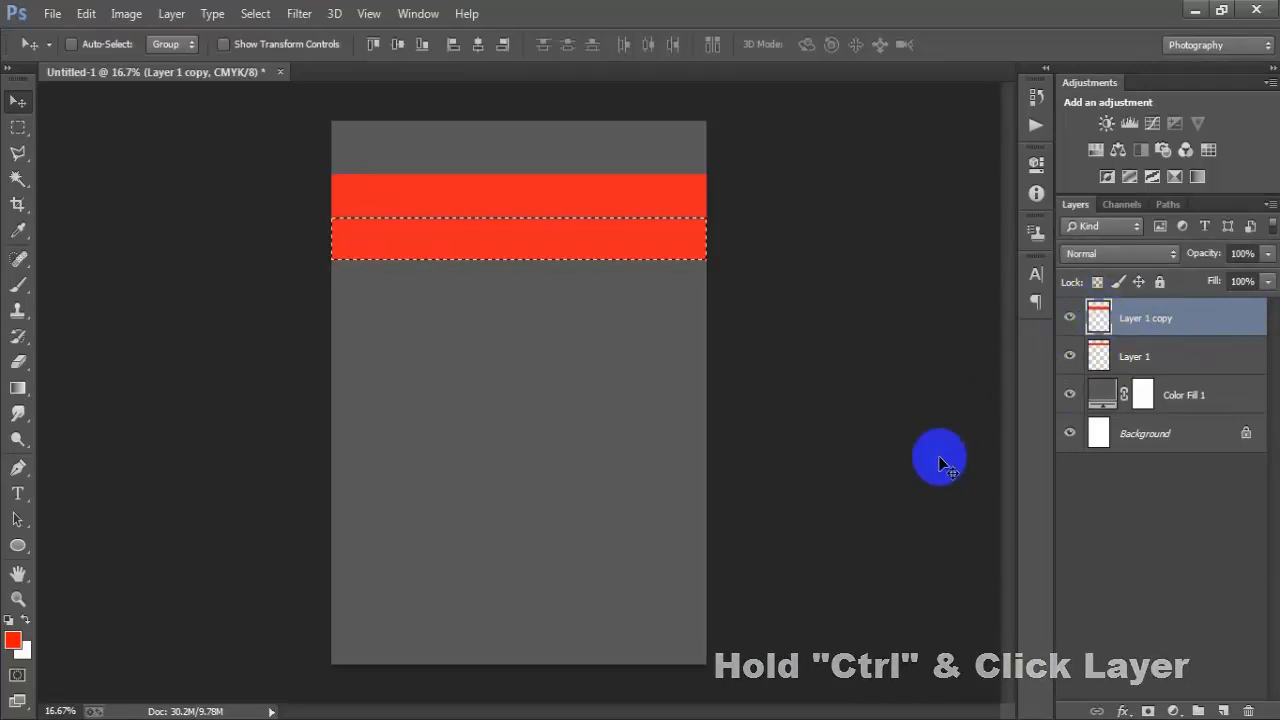
pyautogui.click(13, 640)
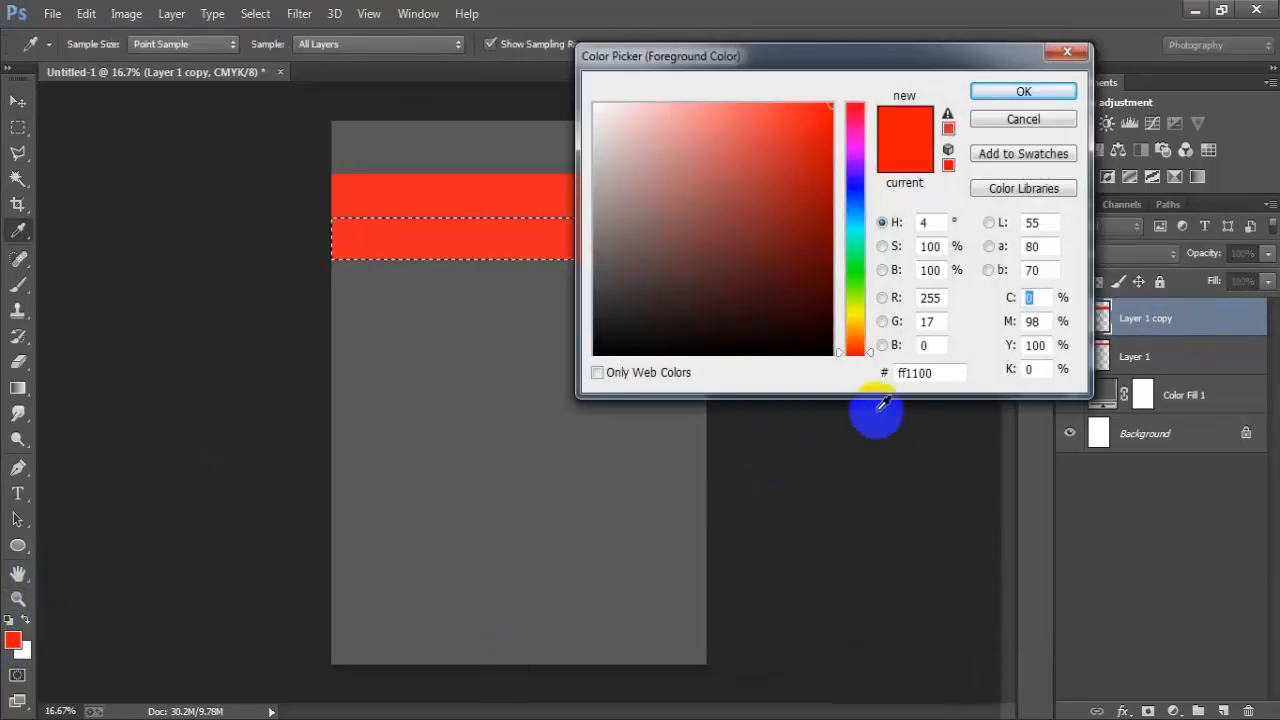
pyautogui.moveTo(940, 372); pyautogui.dragTo(868, 376)
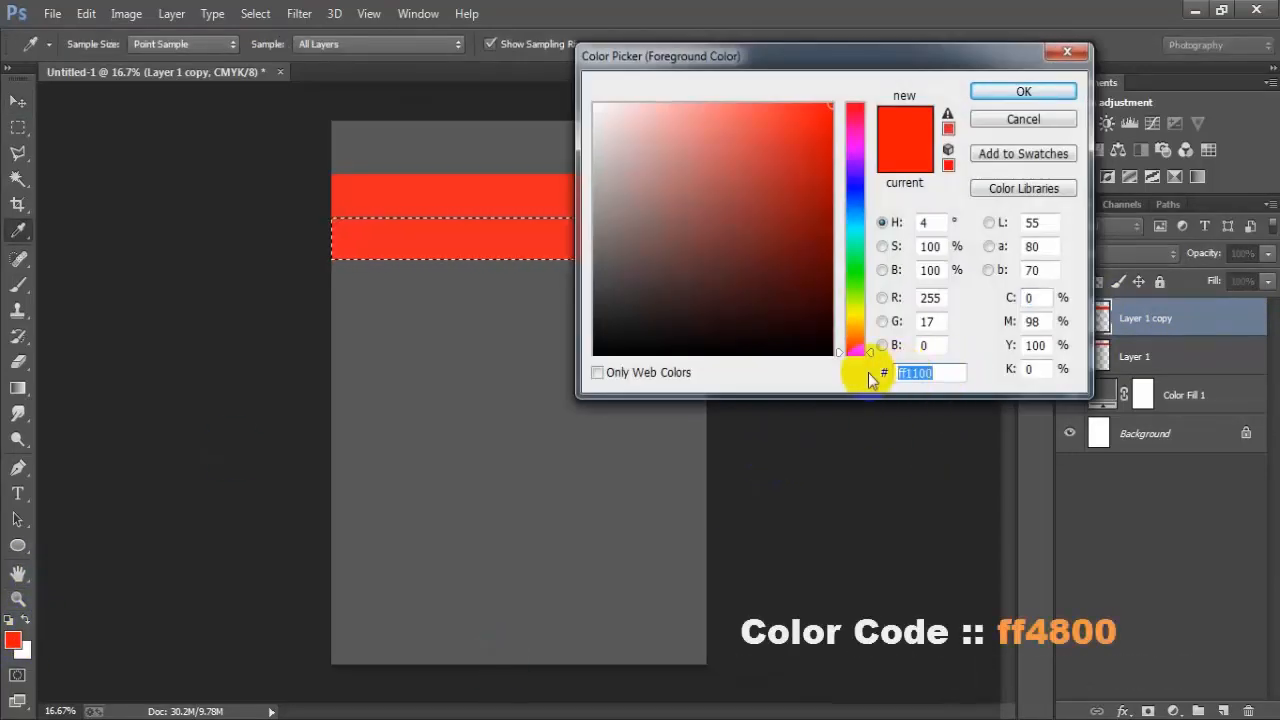
pyautogui.write('ff48')
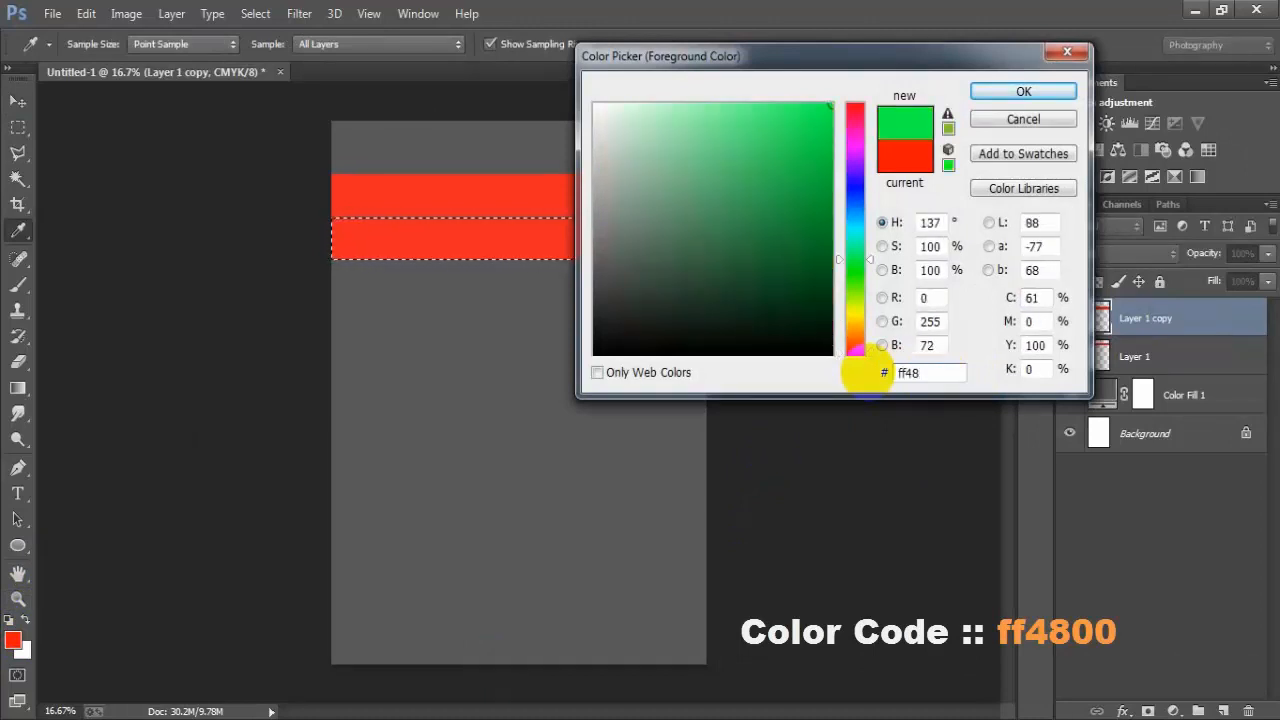
pyautogui.write('00')
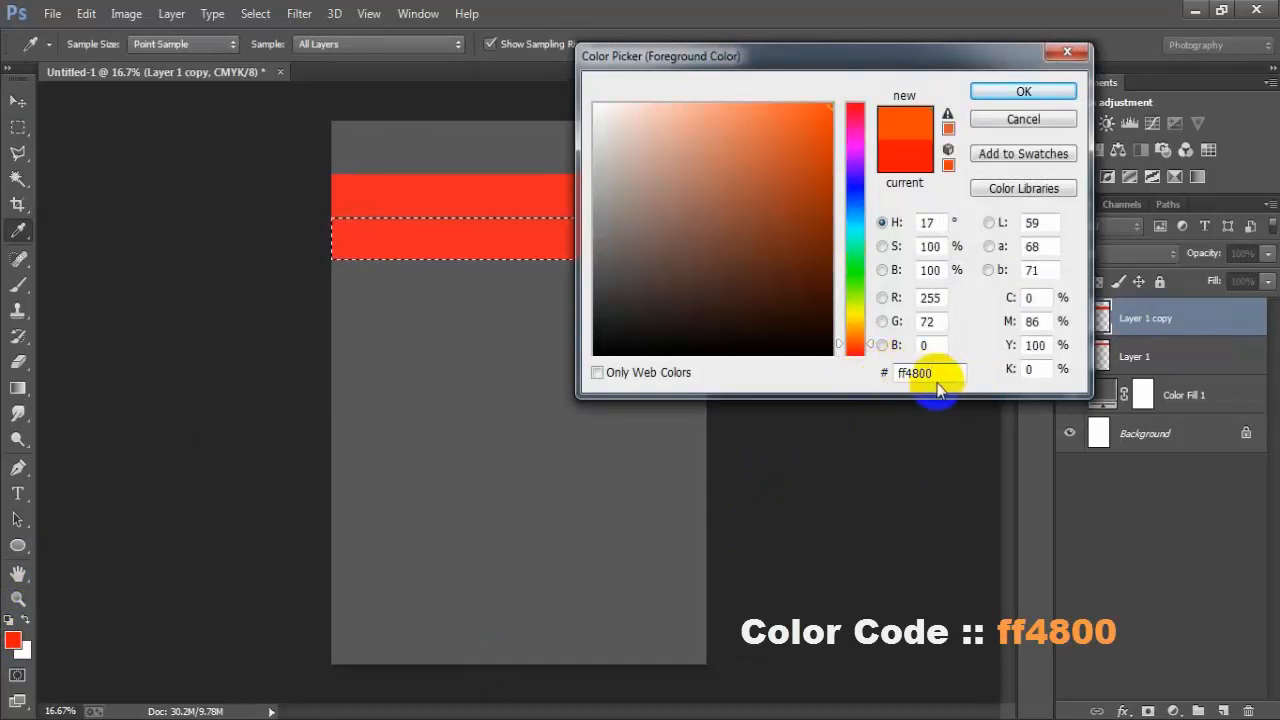
pyautogui.moveTo(934, 368); pyautogui.dragTo(859, 352)
pyautogui.click(993, 91)
pyautogui.press('v')
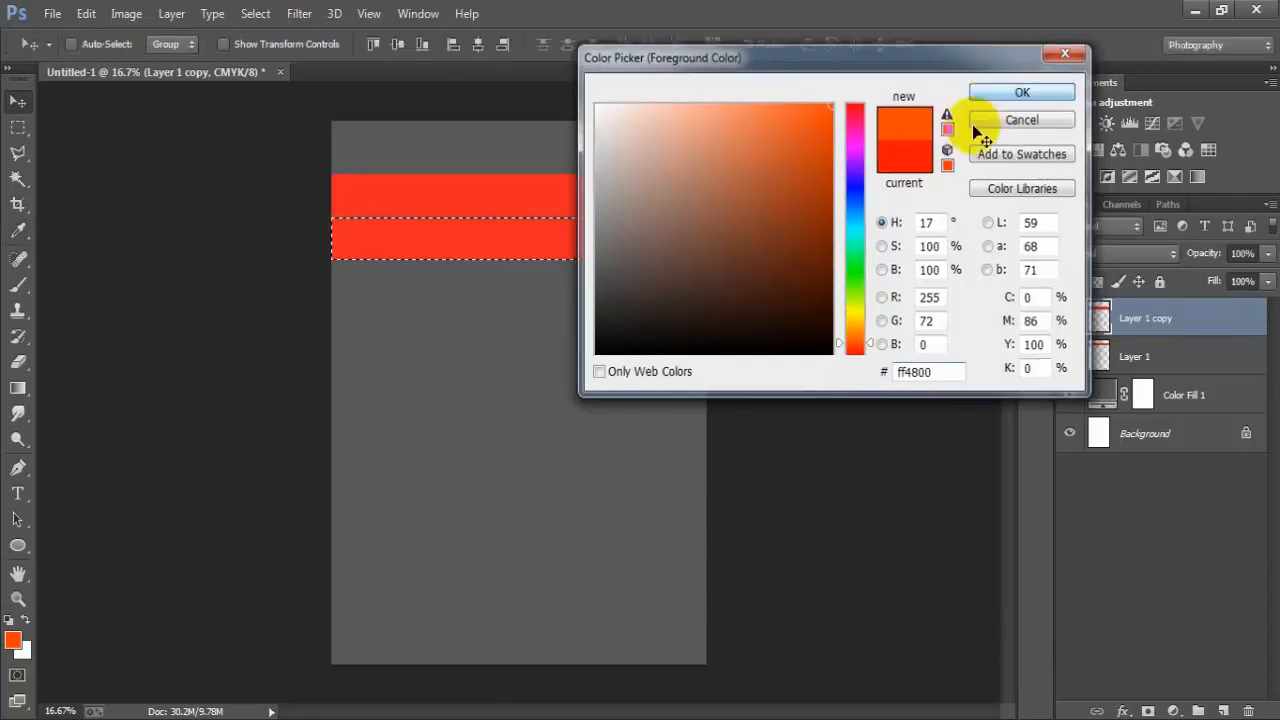
pyautogui.hotkey('alt', 'BackSpace')
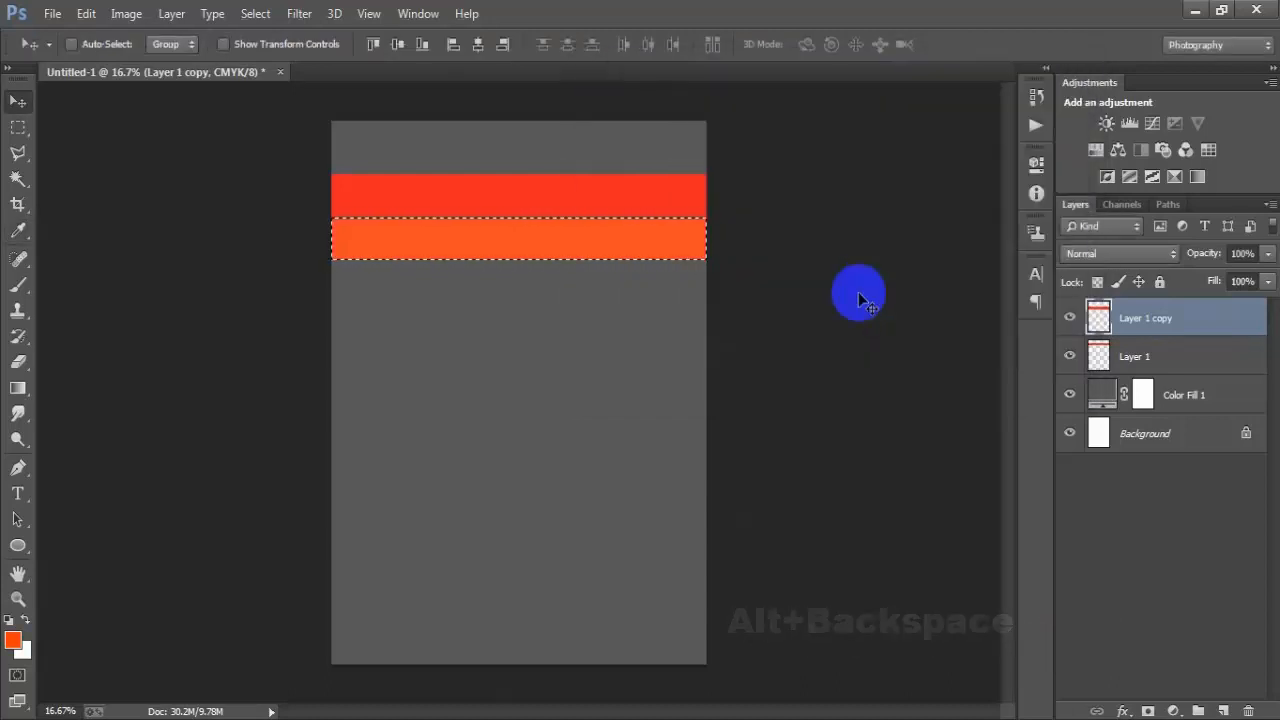
pyautogui.hotkey('ctrl', 'd')
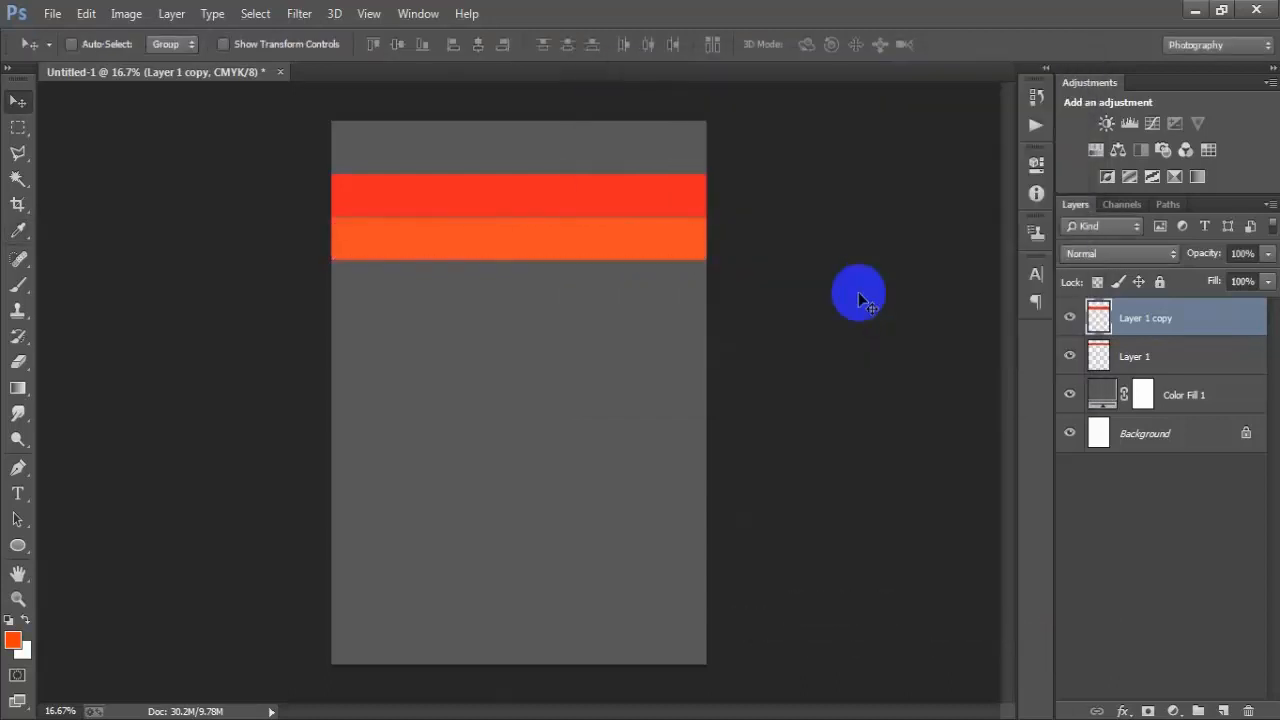
# Duplicate the orange band's layer and move the copy straight down to form a third band, separated by a hairline gap
pyautogui.click(1070, 318)
pyautogui.click(1070, 318)
pyautogui.hotkey('ctrl', 'j')
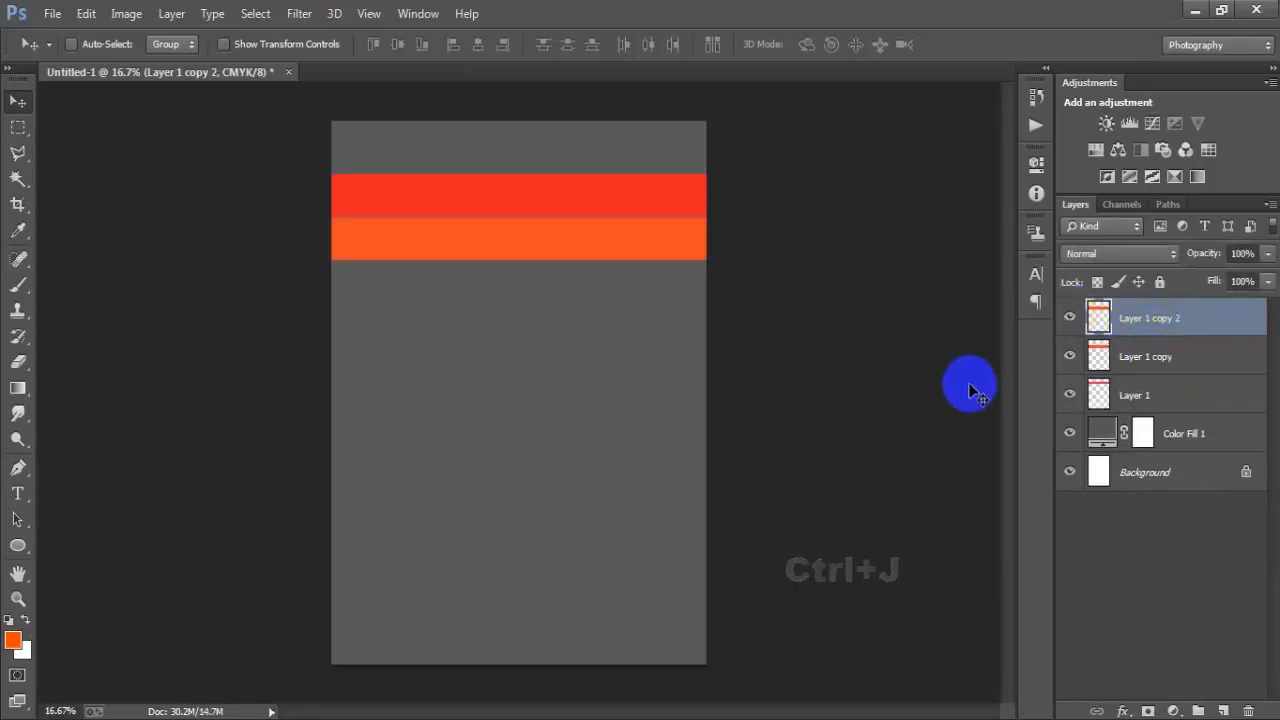
pyautogui.hotkey('shift', 'Down')
pyautogui.hotkey('shift', 'Down')
pyautogui.hotkey('shift', 'Down')
pyautogui.hotkey('shift', 'Down')
pyautogui.hotkey('shift', 'Down')
pyautogui.hotkey('shift', 'Down')
pyautogui.hotkey('shift', 'Down')
pyautogui.hotkey('shift', 'Down')
pyautogui.hotkey('shift', 'Down')
pyautogui.hotkey('shift', 'Down')
pyautogui.hotkey('shift', 'Down')
pyautogui.hotkey('shift', 'Down')
pyautogui.hotkey('shift', 'Down')
pyautogui.hotkey('shift', 'Down')
pyautogui.hotkey('shift', 'Down')
pyautogui.hotkey('shift', 'Down')
pyautogui.hotkey('shift', 'Down')
pyautogui.hotkey('shift', 'Down')
pyautogui.hotkey('shift', 'Down')
pyautogui.hotkey('shift', 'Down')
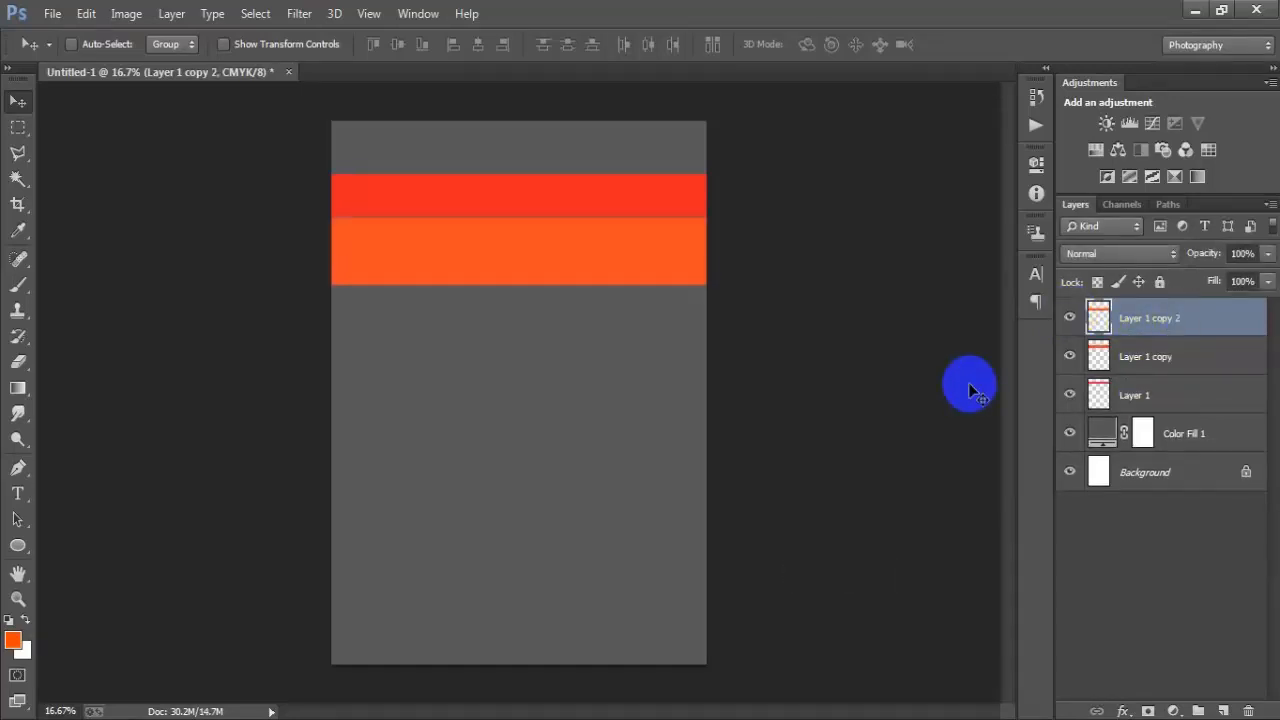
pyautogui.hotkey('shift', 'Up')
pyautogui.hotkey('shift', 'Up')
pyautogui.hotkey('shift', 'Up')
pyautogui.hotkey('shift', 'Up')
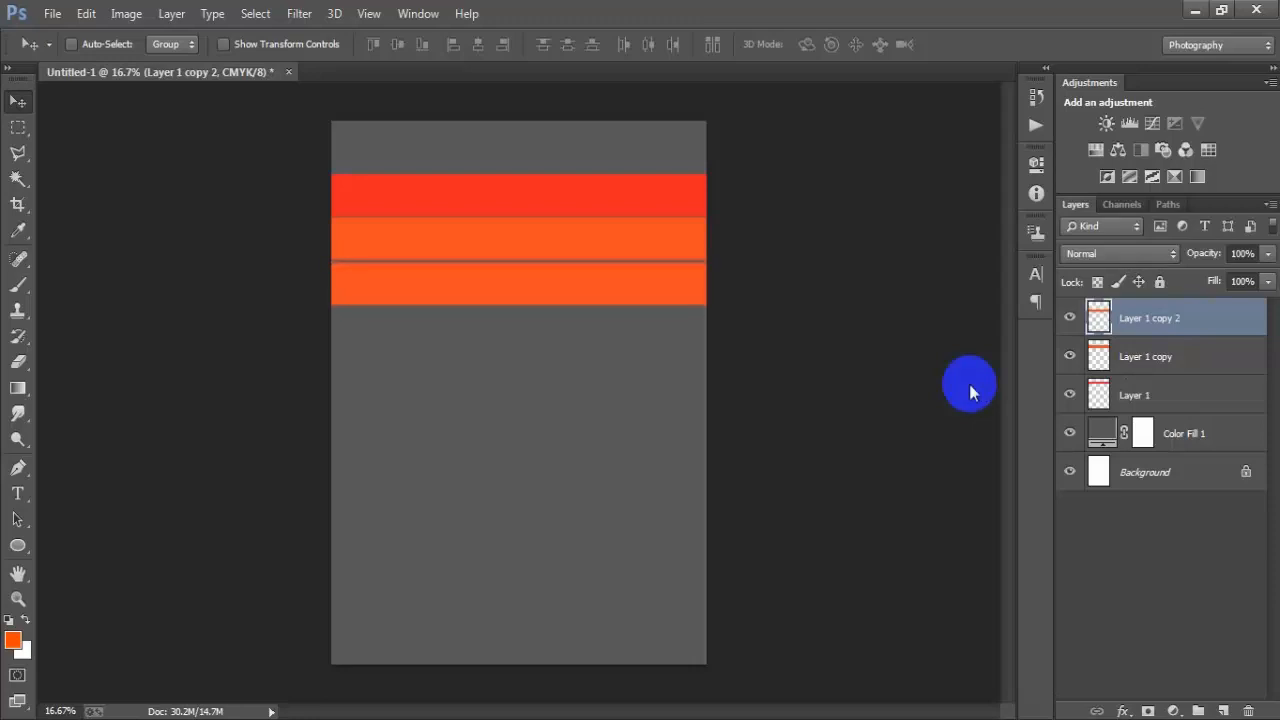
pyautogui.click(1070, 318)
pyautogui.click(1070, 318)
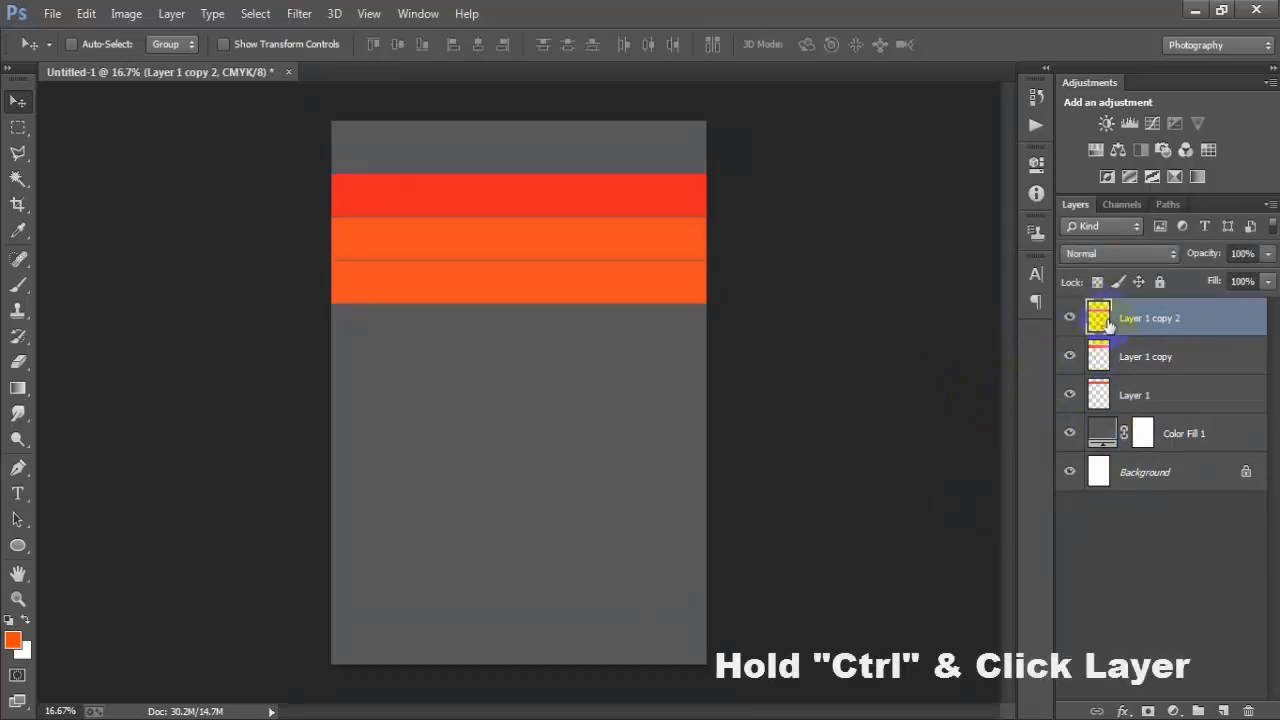
# Select the third band's pixels, fill them with the foreground colour ff7800 and clear the selection
pyautogui.keyDown('ctrl'); pyautogui.click(1100, 318); pyautogui.keyUp('ctrl')
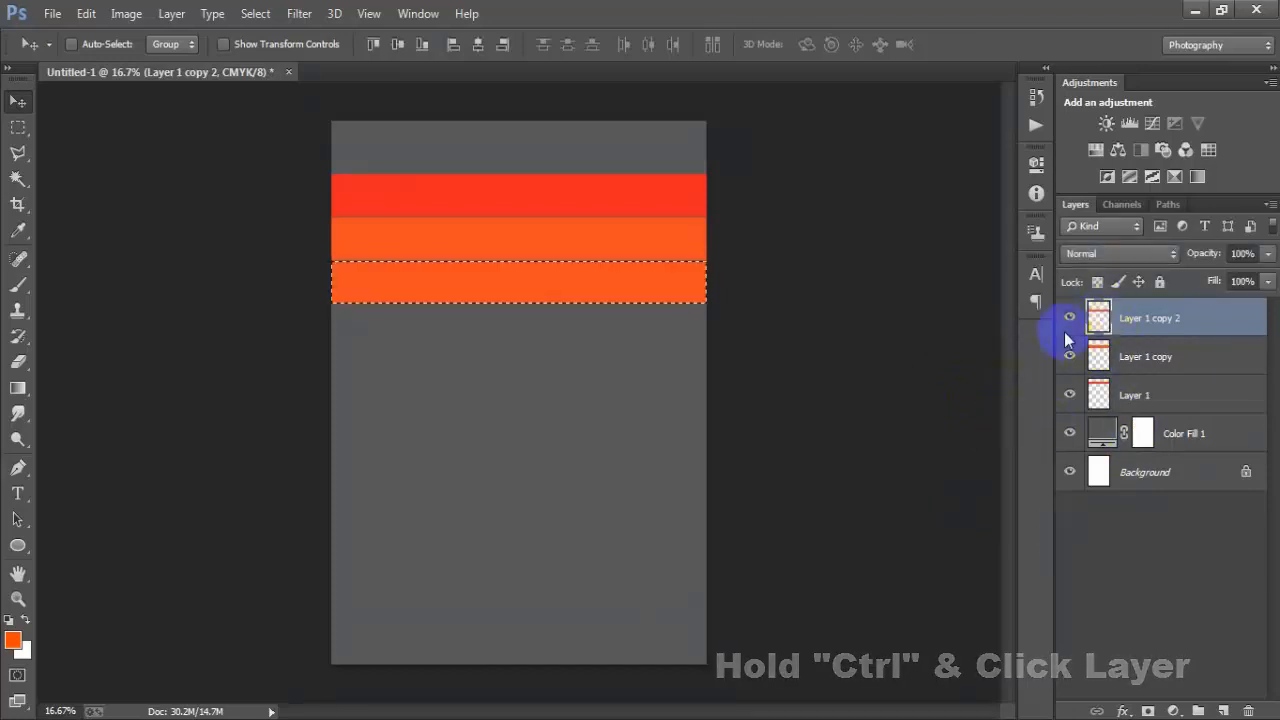
pyautogui.click(15, 641)
pyautogui.doubleClick(935, 372)
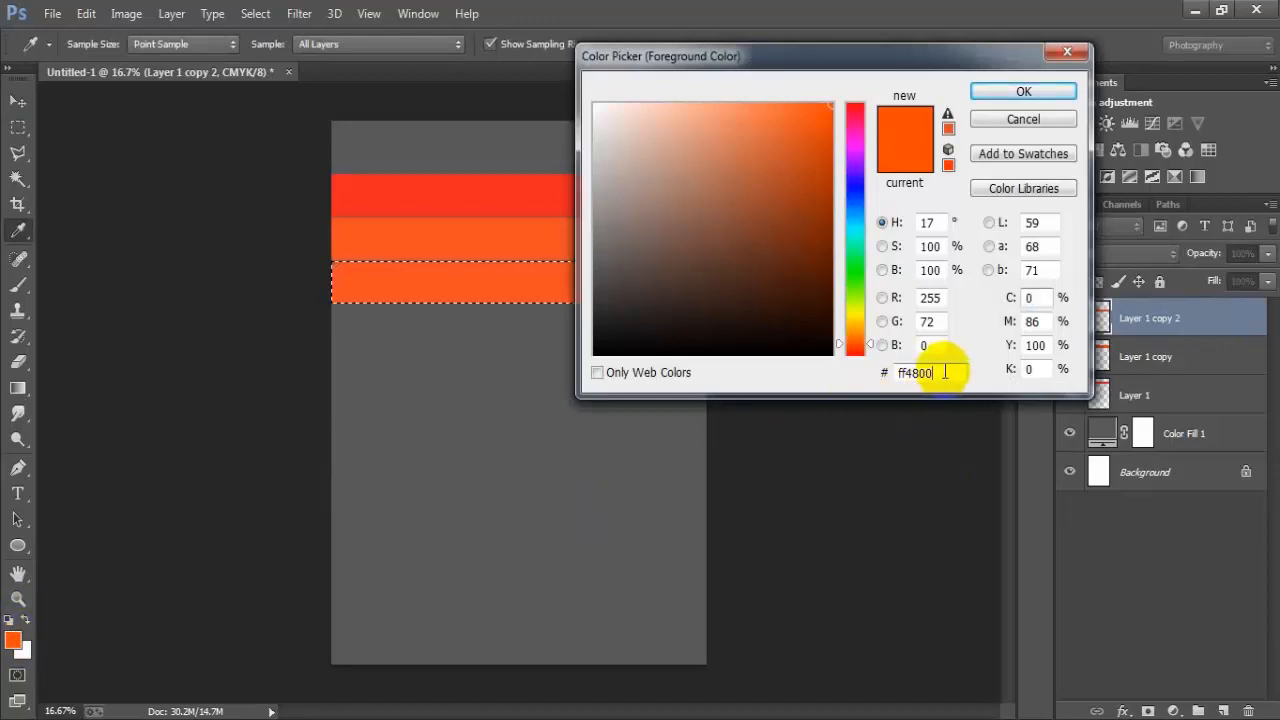
pyautogui.write('ff')
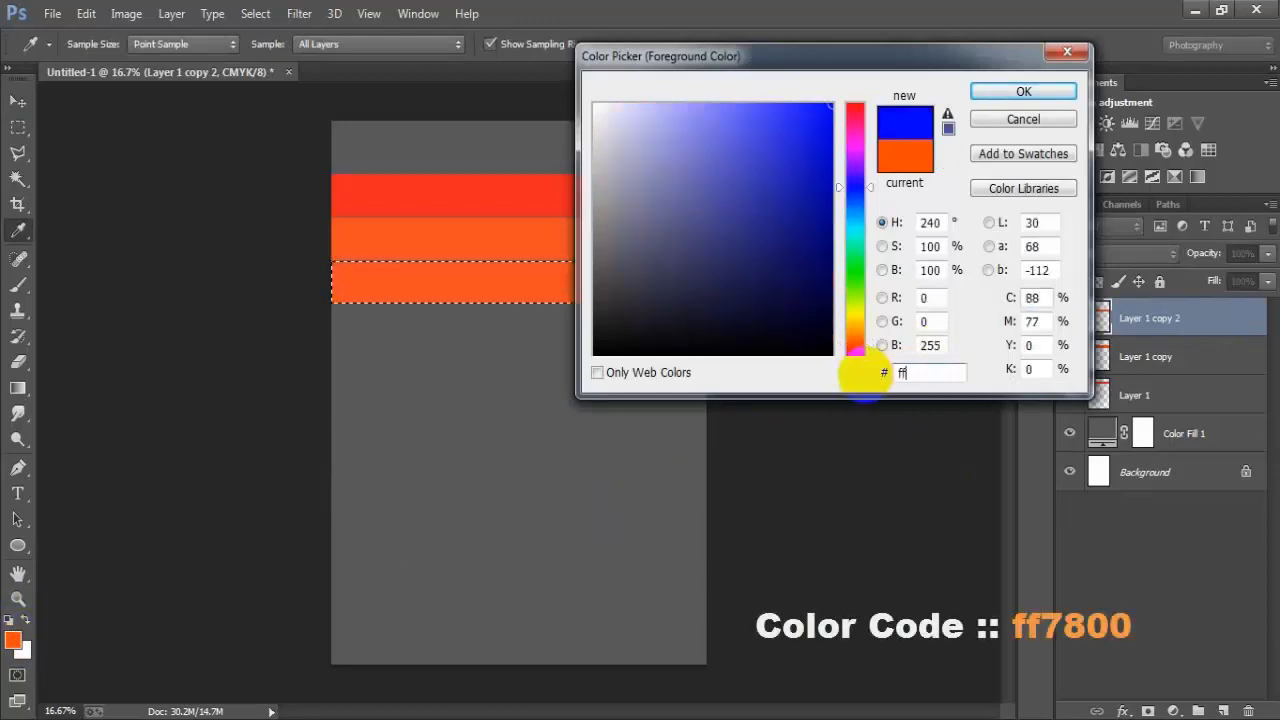
pyautogui.write('7800')
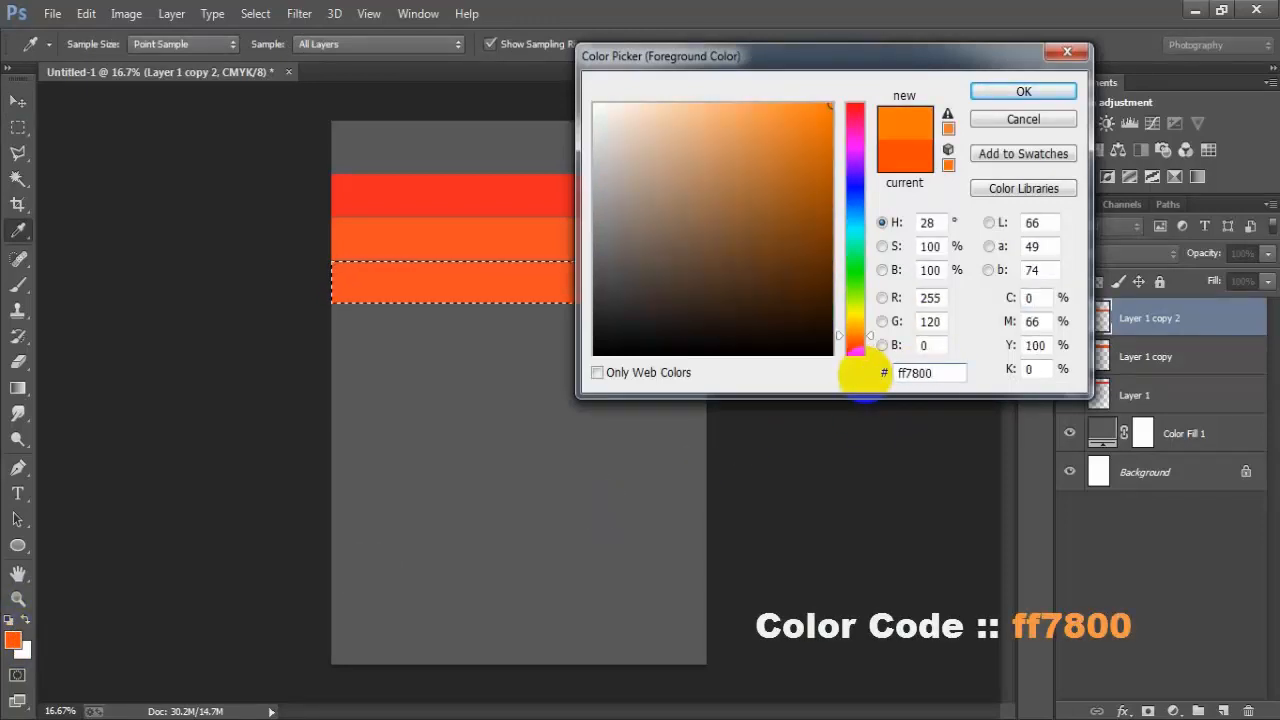
pyautogui.moveTo(951, 374); pyautogui.dragTo(866, 380)
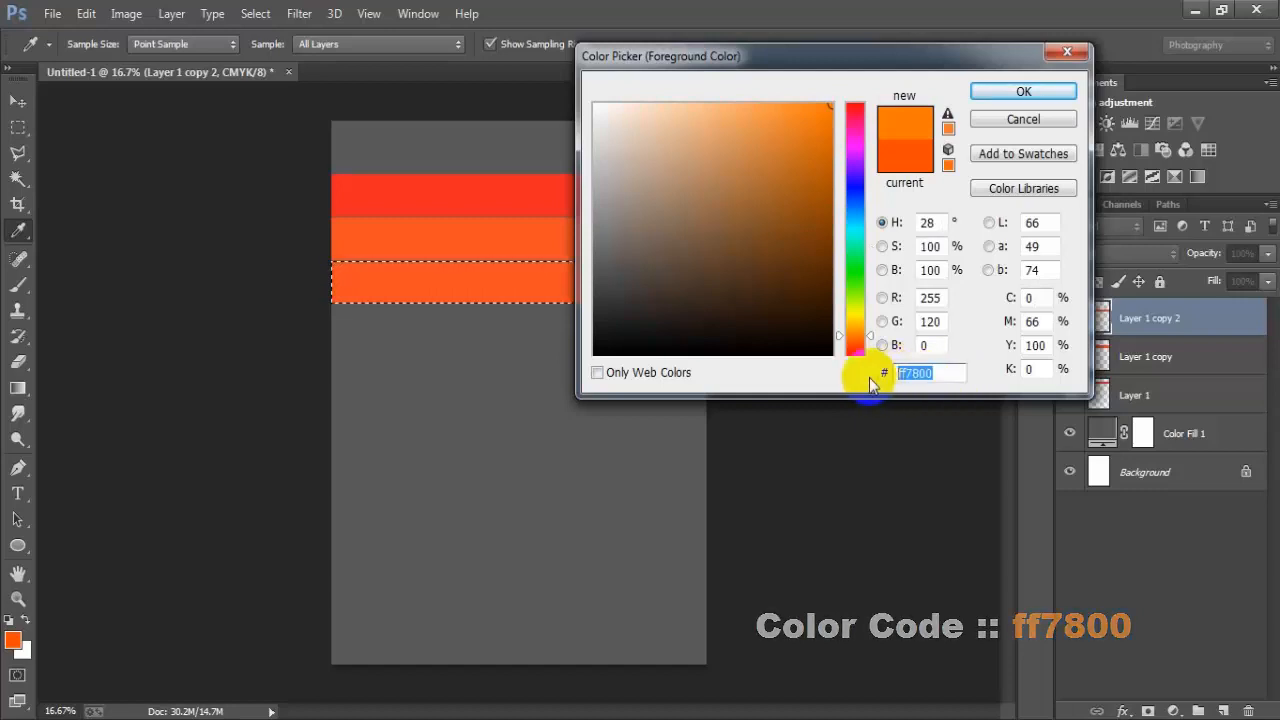
pyautogui.click(1018, 93)
pyautogui.hotkey('alt', 'BackSpace')
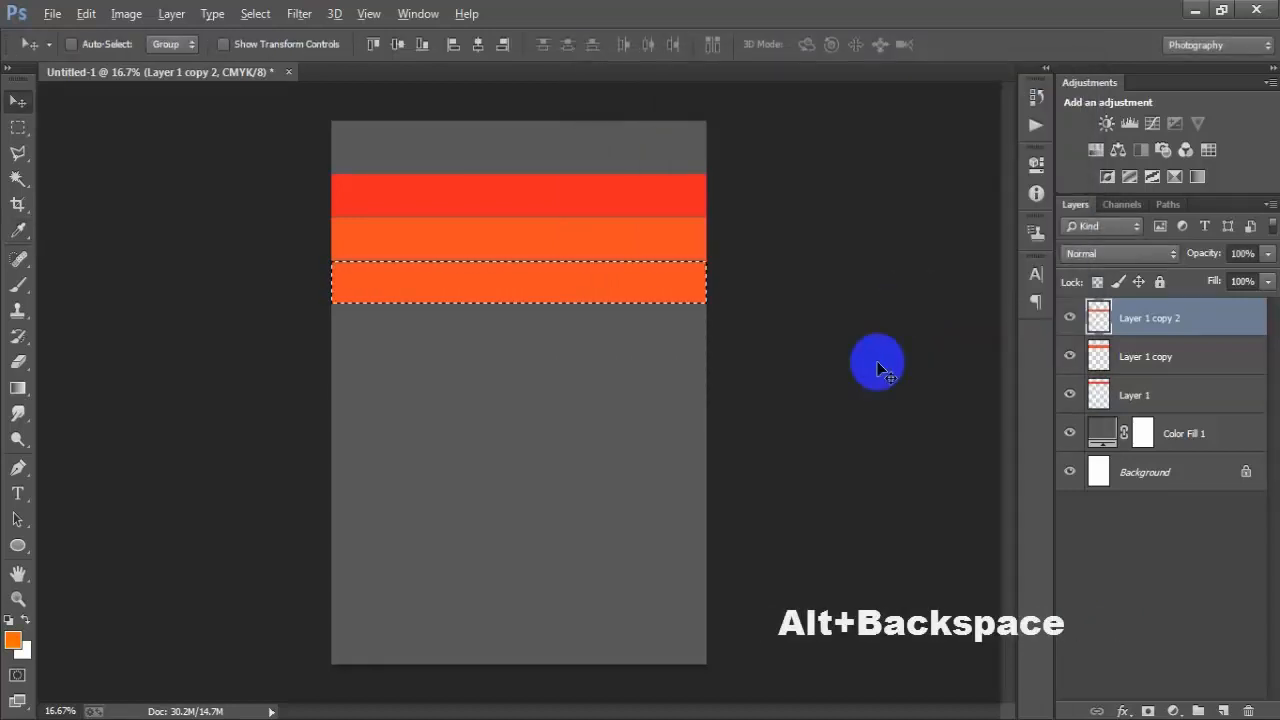
pyautogui.hotkey('ctrl', 'd')
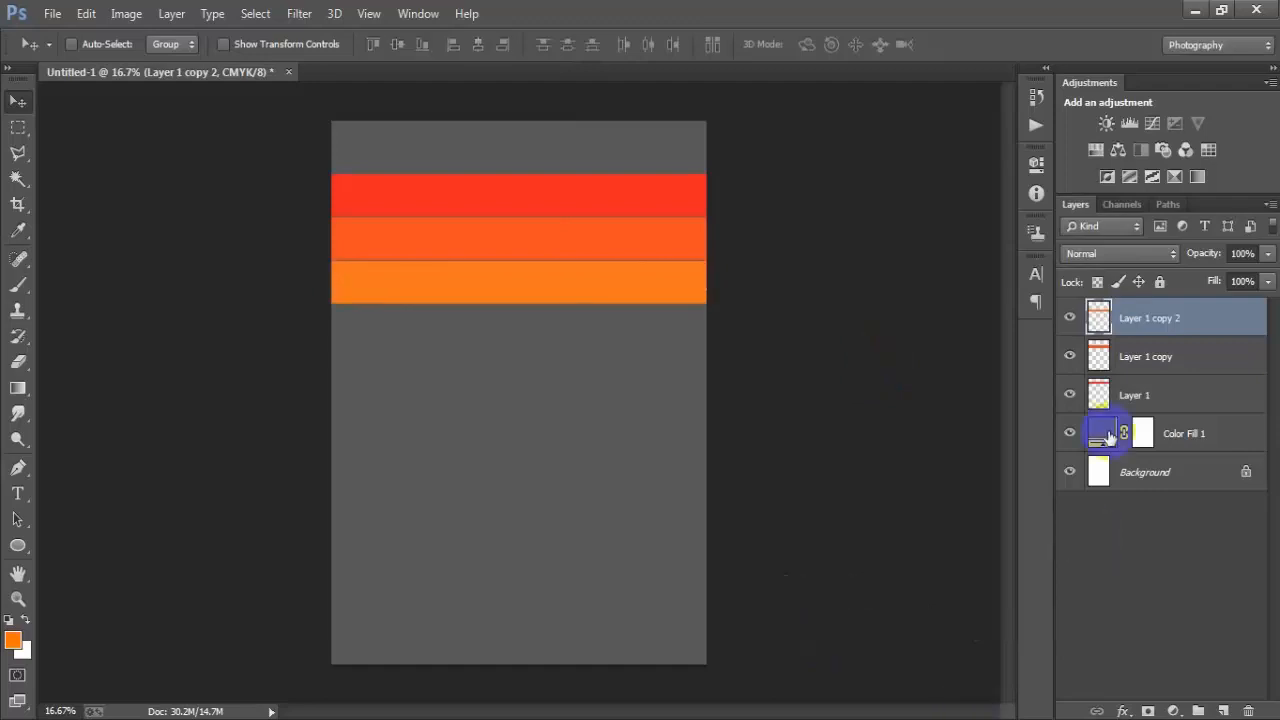
# Duplicate the third band's layer and move the copy straight down to form a fourth band, leaving a hairline gap
pyautogui.click(1069, 317)
pyautogui.click(1069, 317)
pyautogui.hotkey('ctrl', 'j')
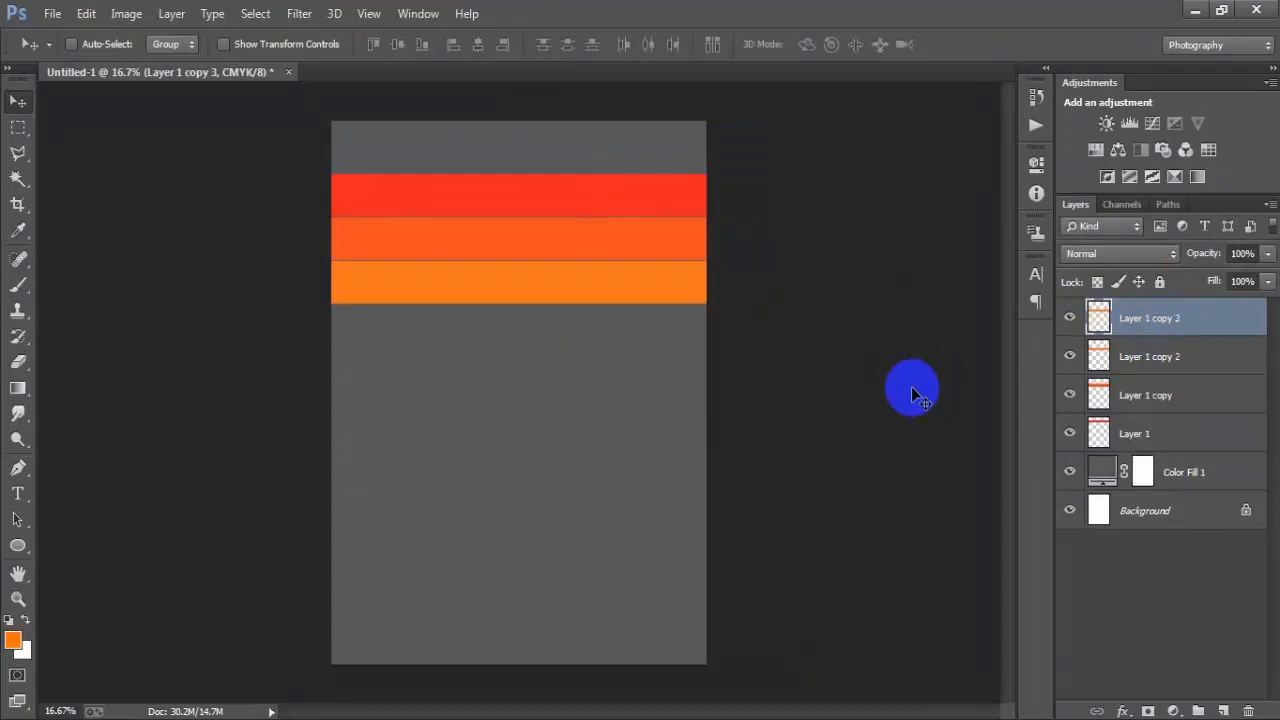
pyautogui.hotkey('shift', 'Down')
pyautogui.hotkey('shift', 'Down')
pyautogui.hotkey('shift', 'Down')
pyautogui.hotkey('shift', 'Down')
pyautogui.hotkey('shift', 'Down')
pyautogui.hotkey('shift', 'Down')
pyautogui.hotkey('shift', 'Down')
pyautogui.hotkey('shift', 'Down')
pyautogui.hotkey('shift', 'Down')
pyautogui.hotkey('shift', 'Down')
pyautogui.hotkey('shift', 'Down')
pyautogui.hotkey('shift', 'Down')
pyautogui.hotkey('shift', 'Down')
pyautogui.hotkey('shift', 'Down')
pyautogui.hotkey('shift', 'Down')
pyautogui.hotkey('shift', 'Down')
pyautogui.hotkey('shift', 'Down')
pyautogui.hotkey('shift', 'Down')
pyautogui.hotkey('shift', 'Down')
pyautogui.hotkey('shift', 'Down')
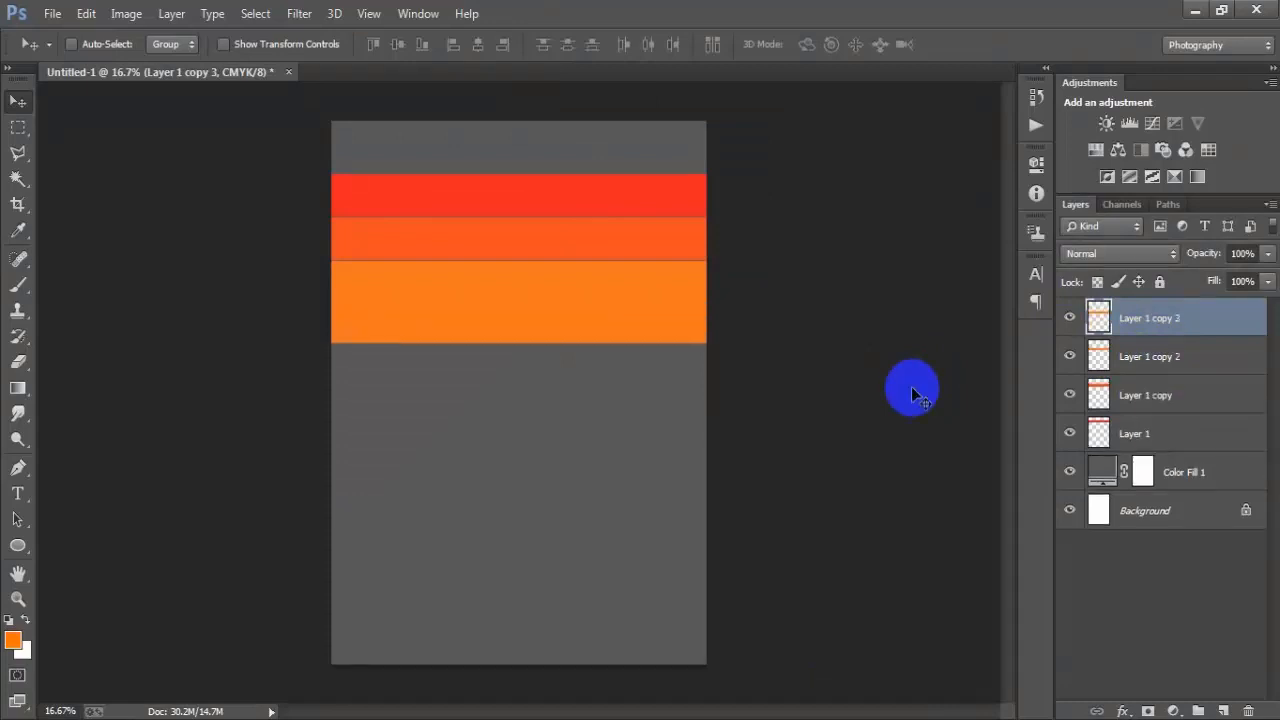
pyautogui.hotkey('shift', 'Down')
pyautogui.hotkey('shift', 'Down')
pyautogui.hotkey('shift', 'Down')
pyautogui.hotkey('shift', 'Down')
pyautogui.hotkey('shift', 'Down')
pyautogui.hotkey('shift', 'Down')
pyautogui.hotkey('shift', 'Down')
pyautogui.hotkey('shift', 'Up')
pyautogui.hotkey('shift', 'Up')
pyautogui.hotkey('shift', 'Up')
pyautogui.hotkey('shift', 'Up')
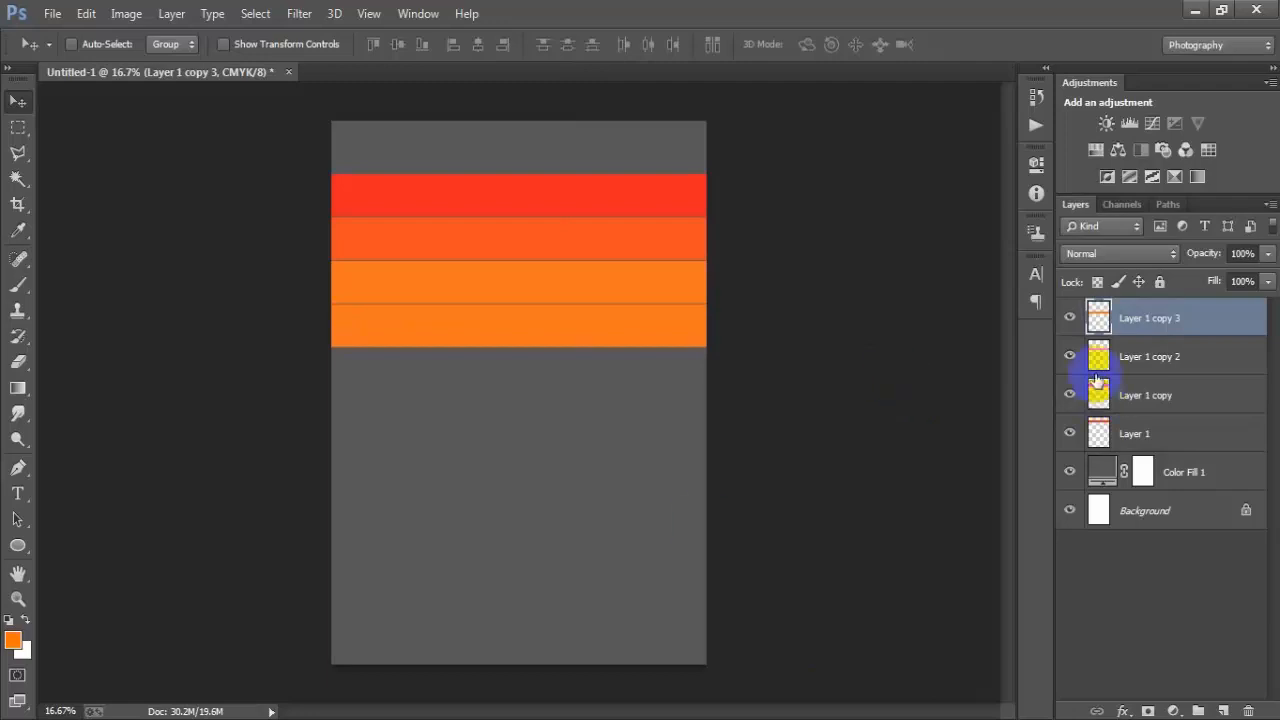
pyautogui.click(1070, 318)
pyautogui.click(1070, 318)
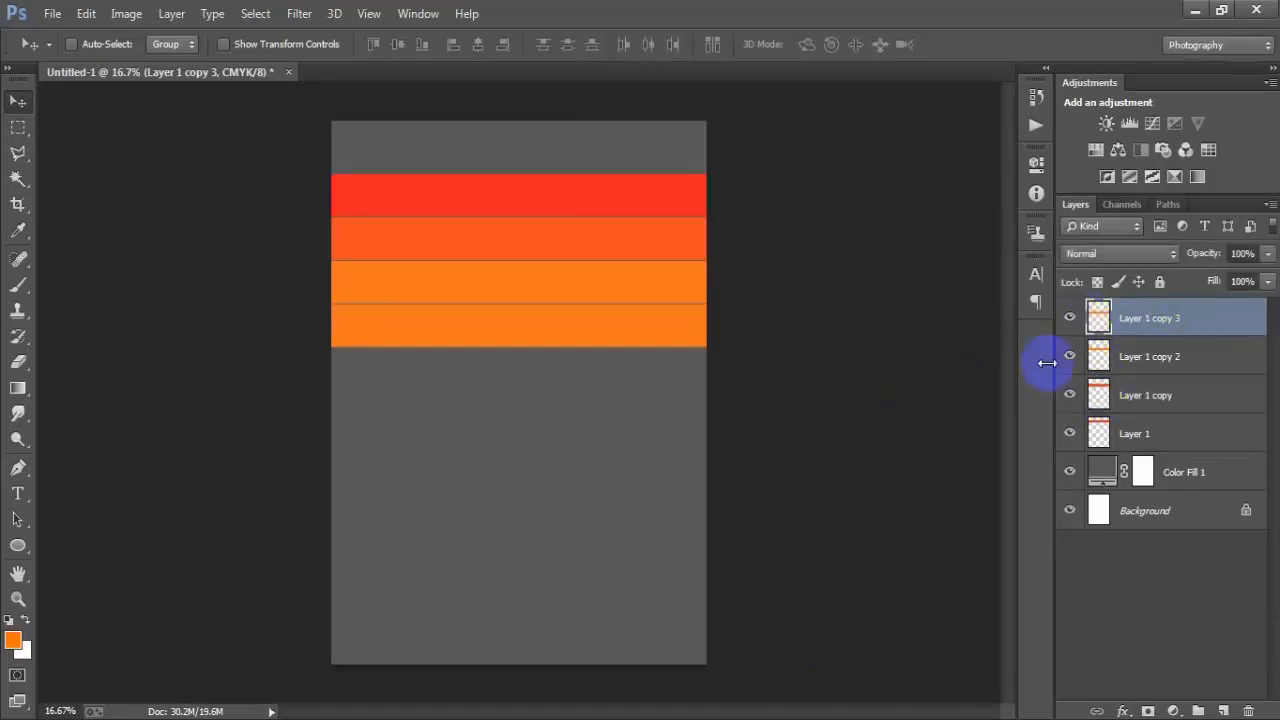
# Select the fourth band's pixels, fill them with the foreground colour ff9f00 and clear the selection
pyautogui.keyDown('ctrl'); pyautogui.click(1099, 318); pyautogui.keyUp('ctrl')
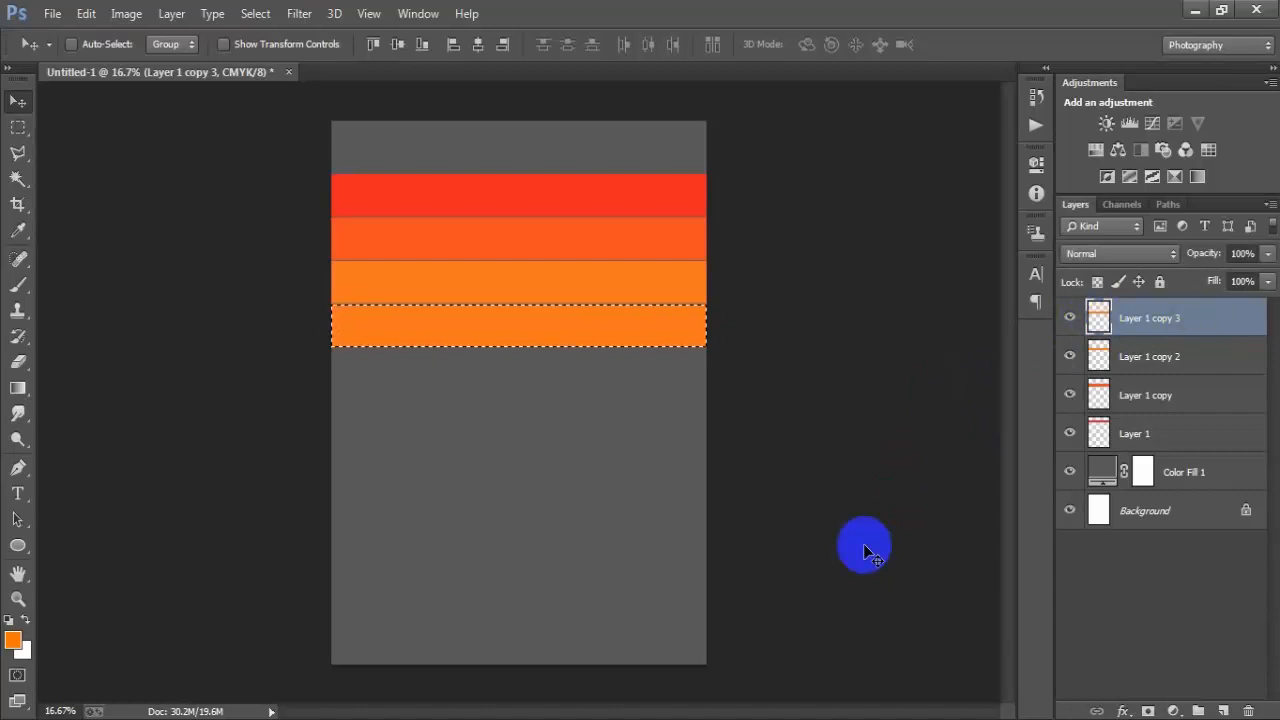
pyautogui.click(13, 641)
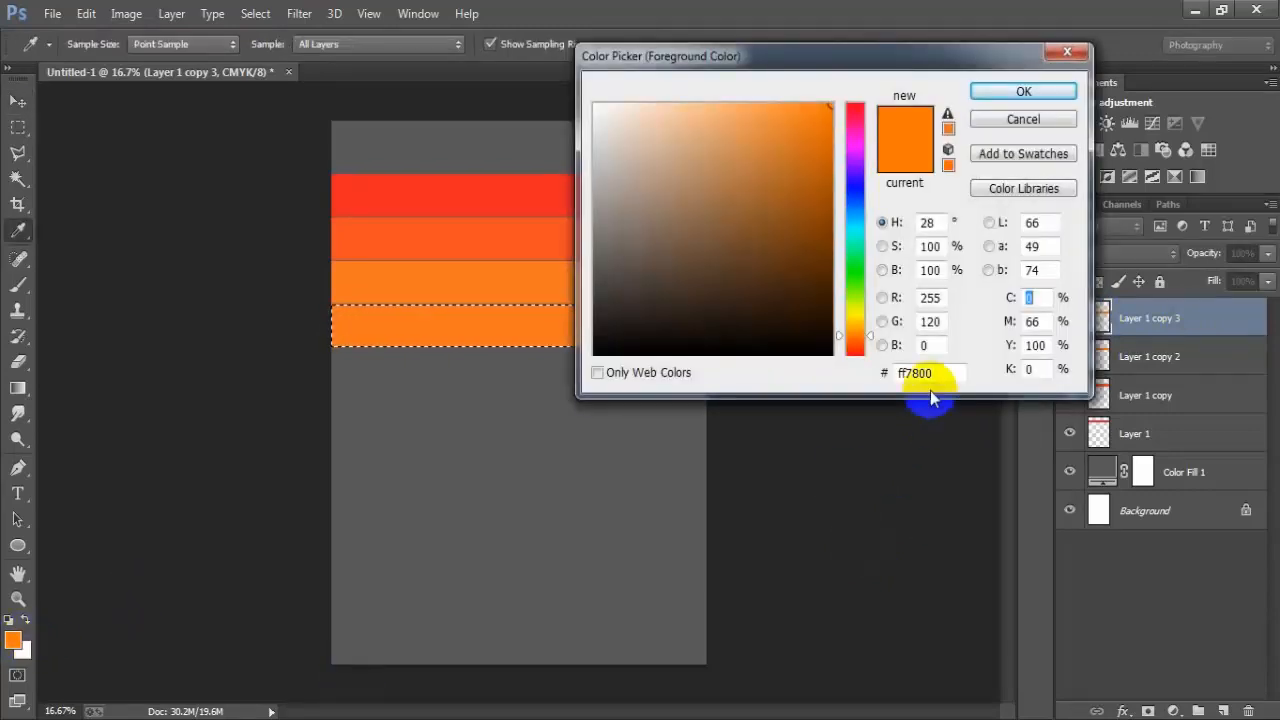
pyautogui.doubleClick(880, 373)
pyautogui.write('f')
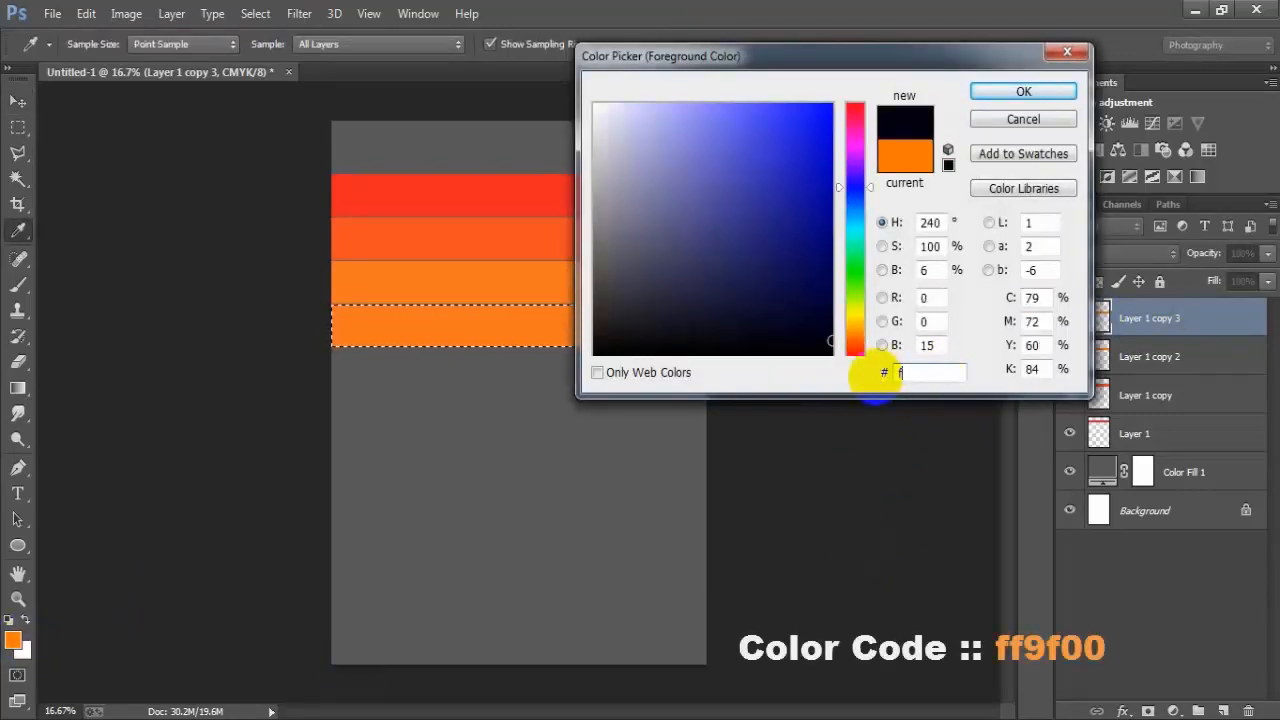
pyautogui.write('f9f')
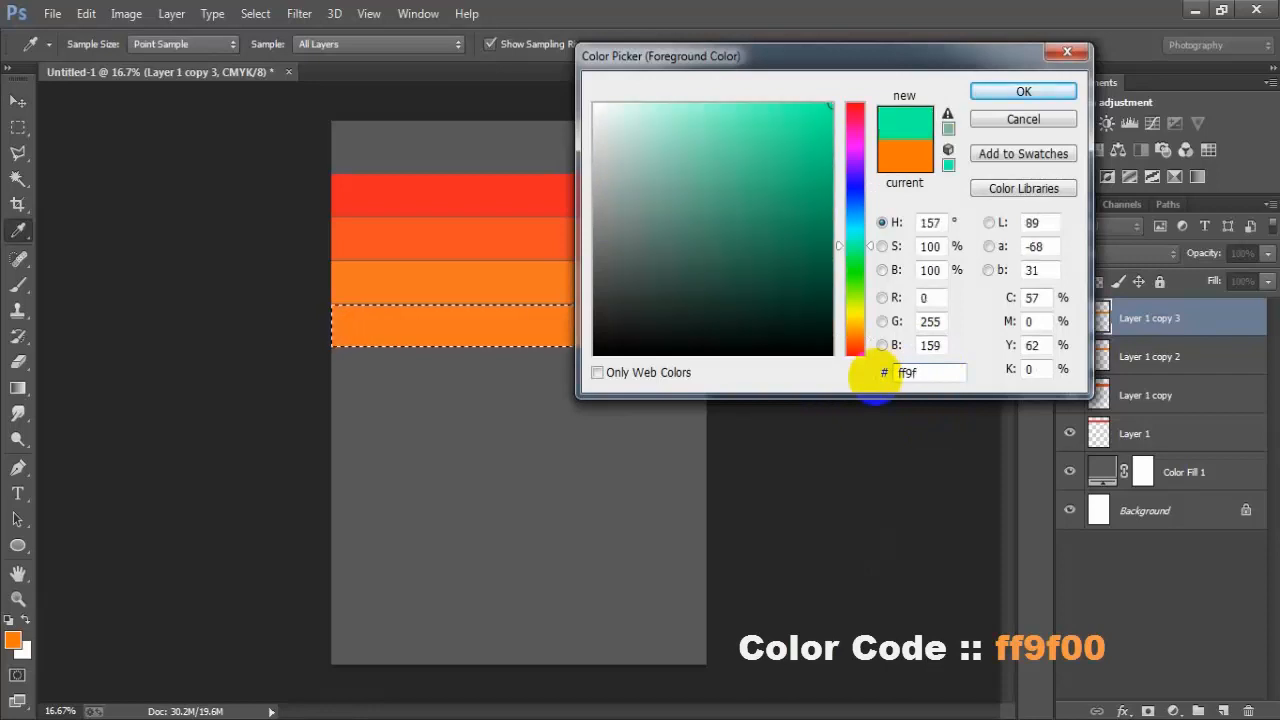
pyautogui.write('00')
pyautogui.moveTo(943, 369); pyautogui.dragTo(863, 371)
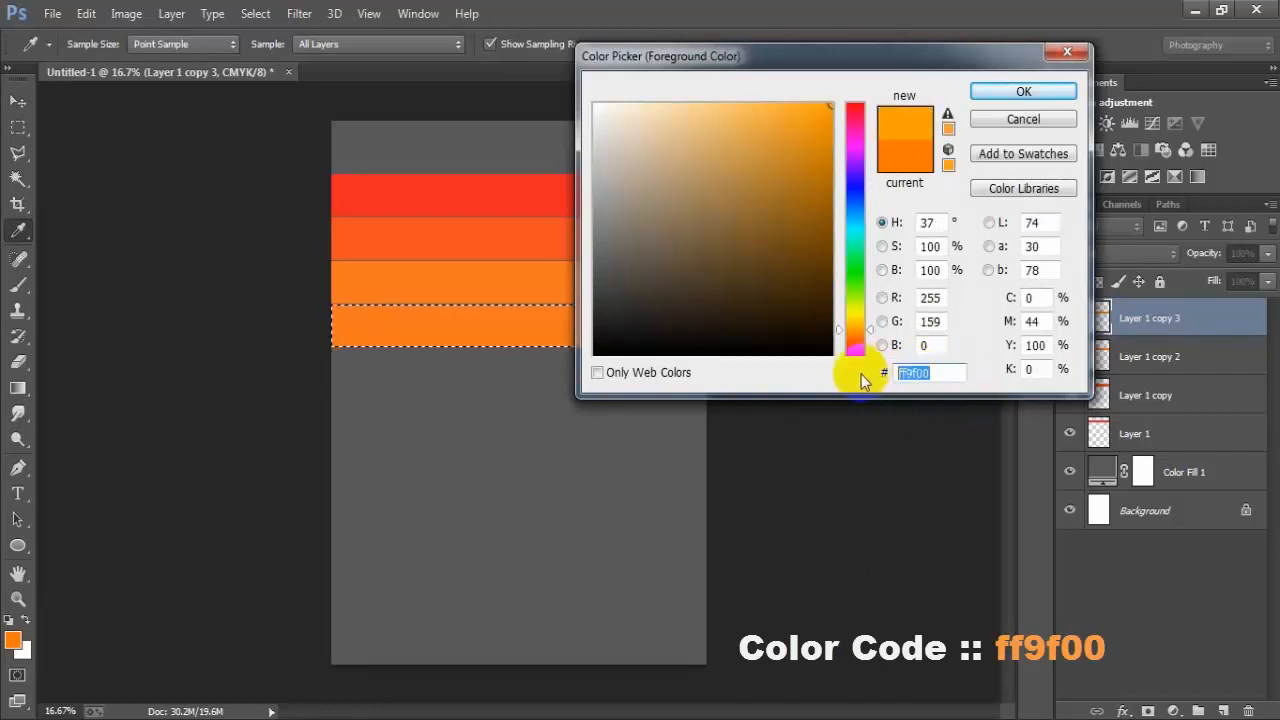
pyautogui.click(1018, 91)
pyautogui.press('v')
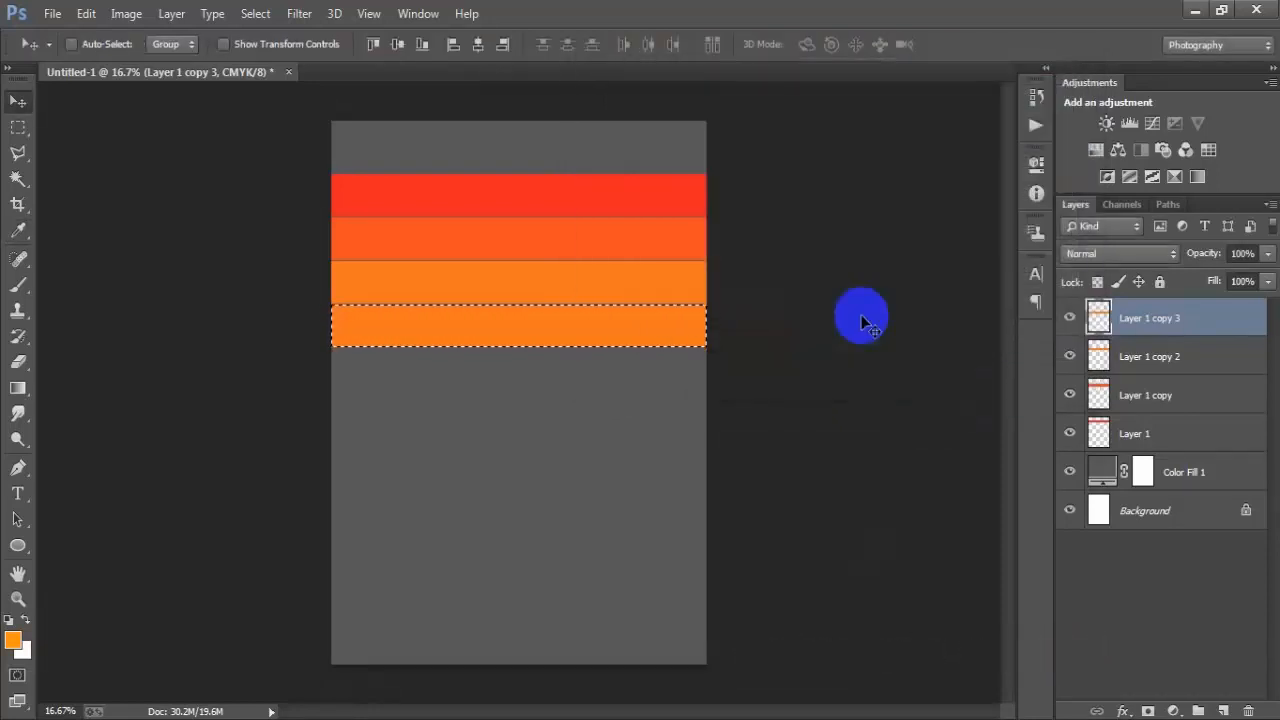
pyautogui.hotkey('alt', 'BackSpace')
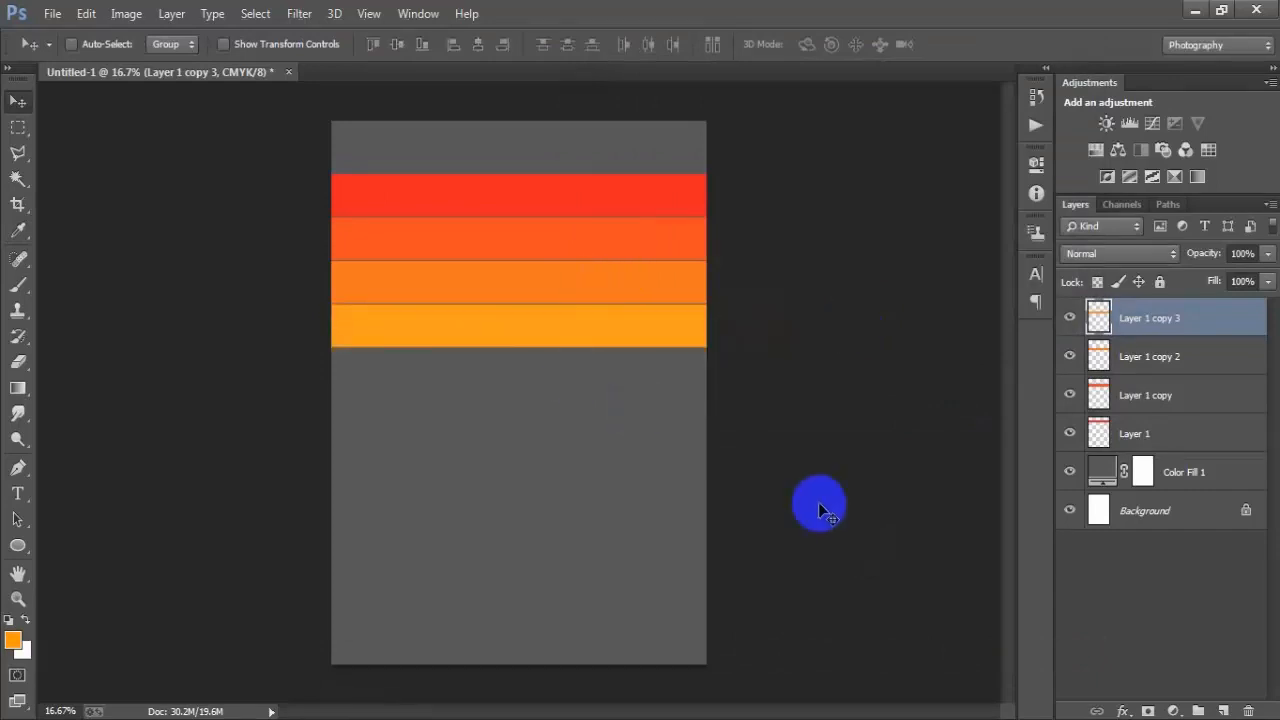
# Duplicate the fourth band's layer and move the copy straight down to form a fifth band, separated by a hairline gap
pyautogui.hotkey('ctrl', 'j')
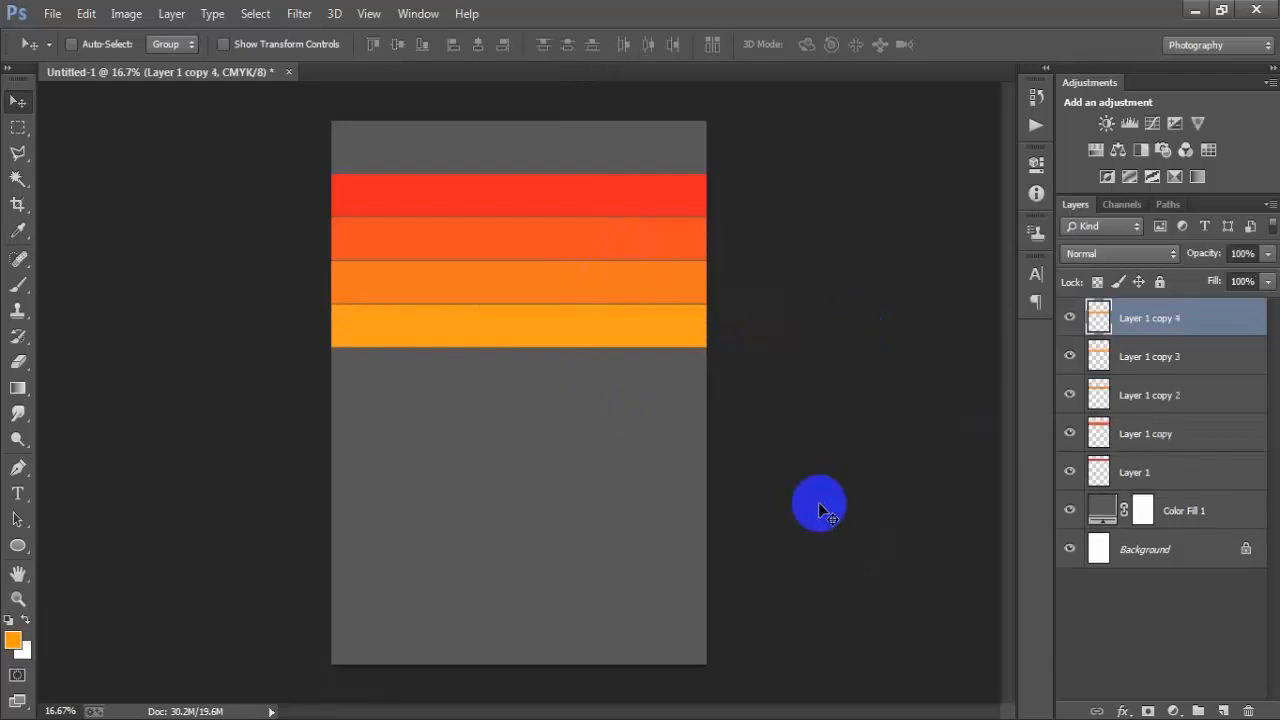
pyautogui.hotkey('shift', 'Down')
pyautogui.hotkey('shift', 'Down')
pyautogui.hotkey('shift', 'Down')
pyautogui.hotkey('shift', 'Down')
pyautogui.hotkey('shift', 'Down')
pyautogui.hotkey('shift', 'Down')
pyautogui.hotkey('shift', 'Down')
pyautogui.hotkey('shift', 'Down')
pyautogui.hotkey('shift', 'Down')
pyautogui.hotkey('shift', 'Down')
pyautogui.hotkey('shift', 'Down')
pyautogui.hotkey('shift', 'Down')
pyautogui.hotkey('shift', 'Down')
pyautogui.hotkey('shift', 'Down')
pyautogui.hotkey('shift', 'Down')
pyautogui.hotkey('shift', 'Down')
pyautogui.hotkey('shift', 'Down')
pyautogui.hotkey('shift', 'Down')
pyautogui.hotkey('shift', 'Down')
pyautogui.hotkey('shift', 'Down')
pyautogui.hotkey('shift', 'Down')
pyautogui.hotkey('shift', 'Down')
pyautogui.hotkey('shift', 'Down')
pyautogui.hotkey('shift', 'Down')
pyautogui.hotkey('shift', 'Down')
pyautogui.hotkey('shift', 'Down')
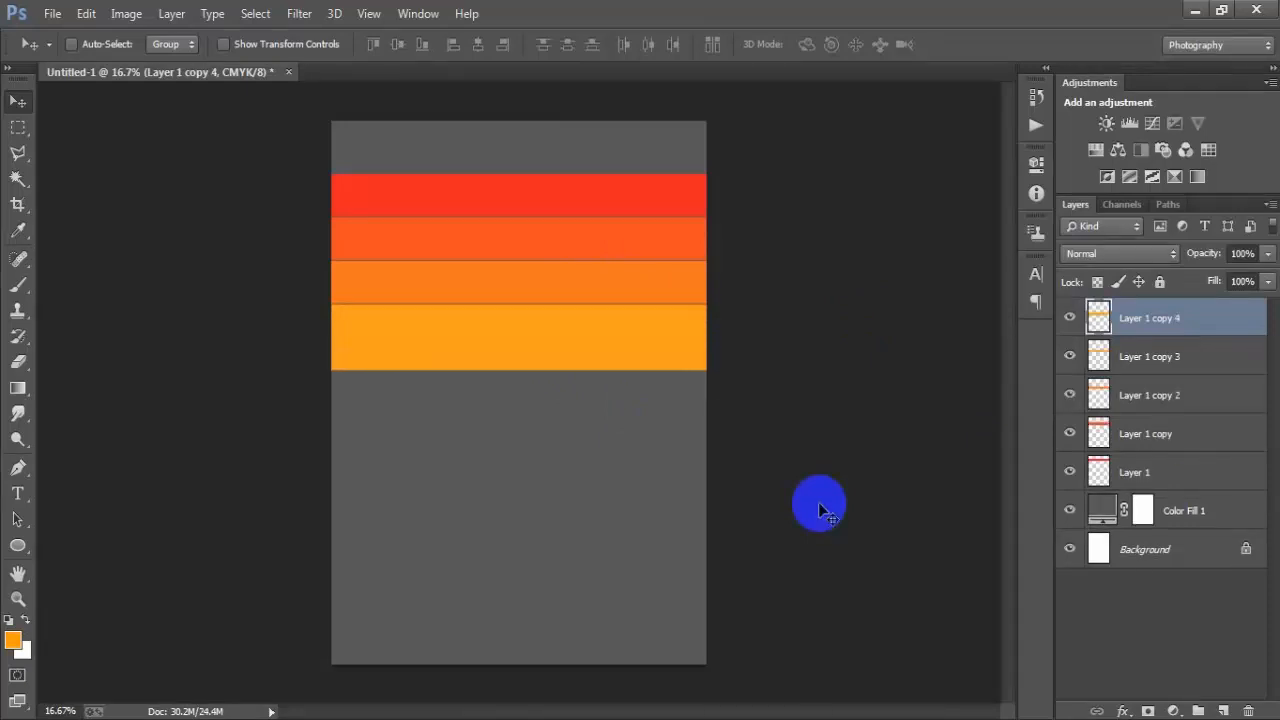
pyautogui.hotkey('shift', 'Up')
pyautogui.hotkey('shift', 'Up')
pyautogui.hotkey('shift', 'Up')
pyautogui.hotkey('shift', 'Up')
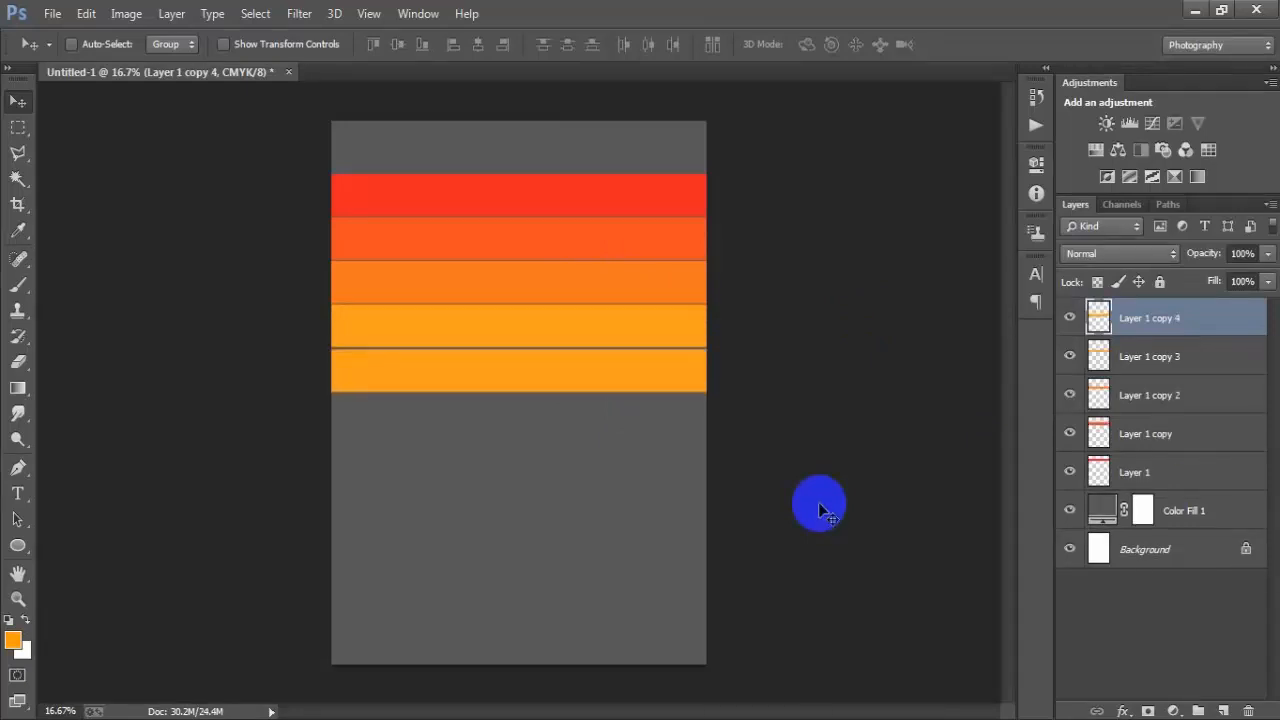
pyautogui.hotkey('shift', 'Down')
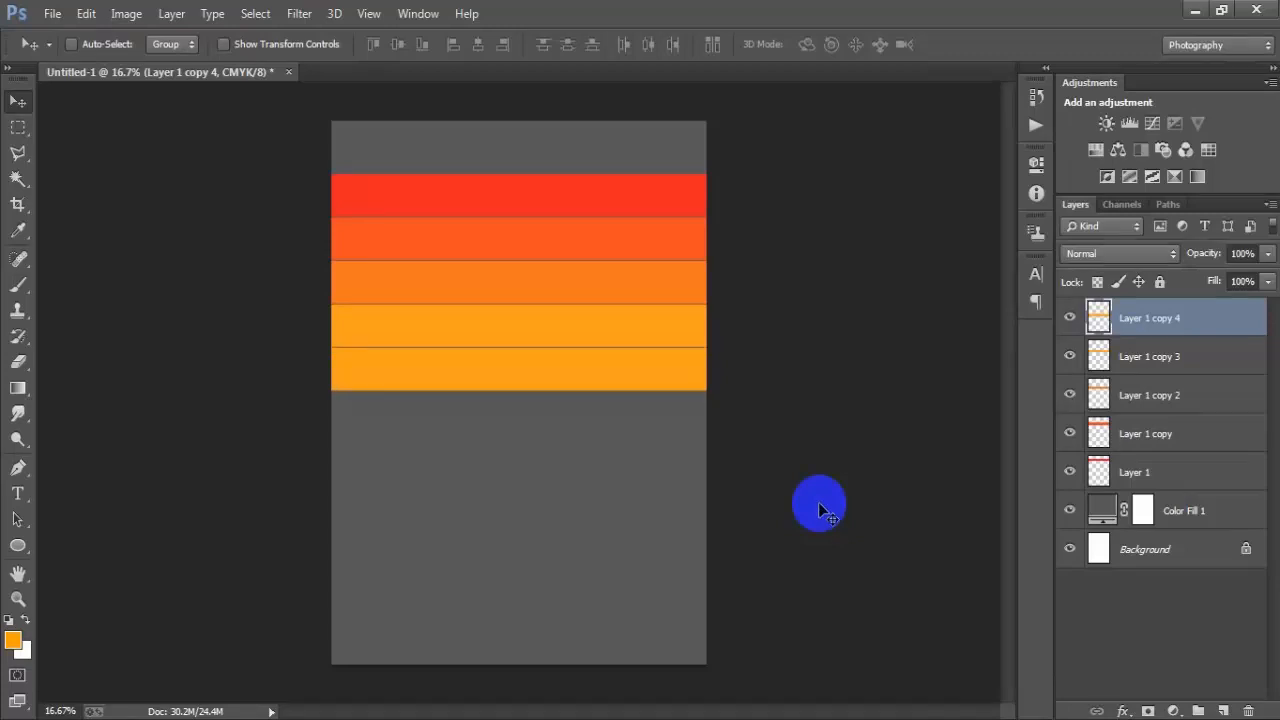
# Select the fifth band's pixels, fill them with the foreground colour 00abff and clear the selection
pyautogui.keyDown('ctrl'); pyautogui.click(1099, 318); pyautogui.keyUp('ctrl')
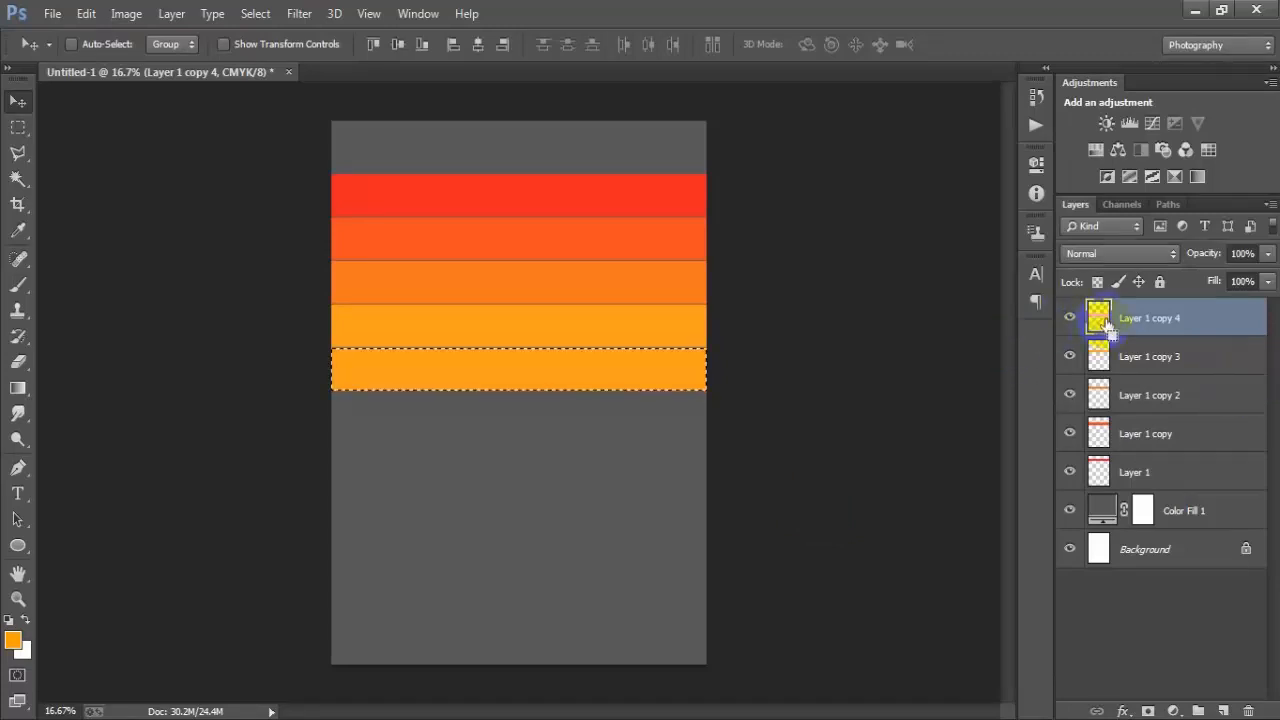
pyautogui.click(13, 640)
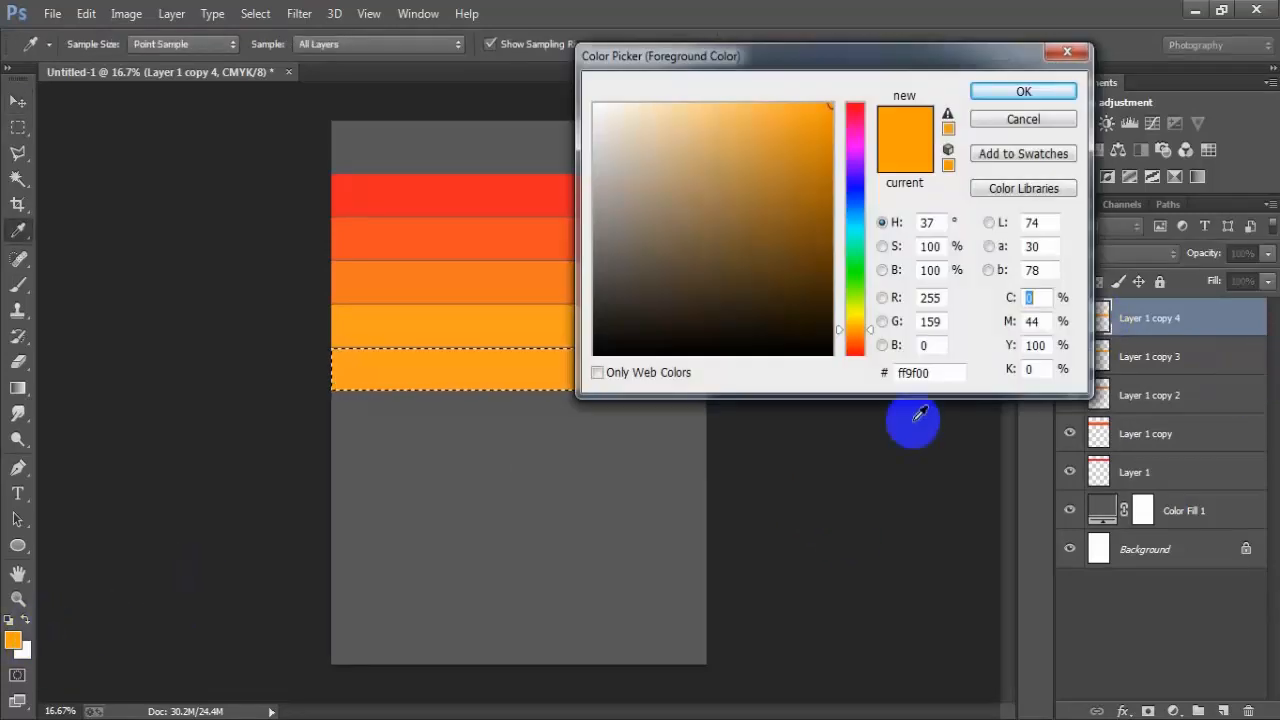
pyautogui.moveTo(943, 372); pyautogui.dragTo(875, 373)
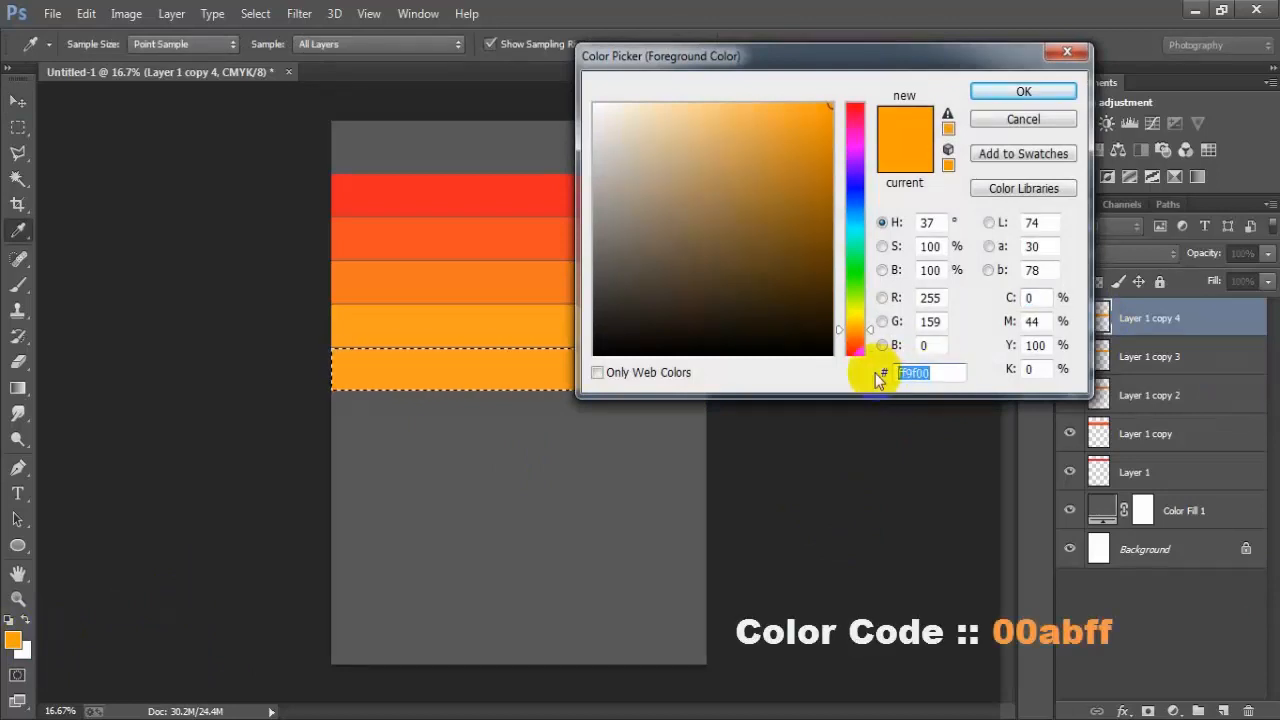
pyautogui.write('00abff')
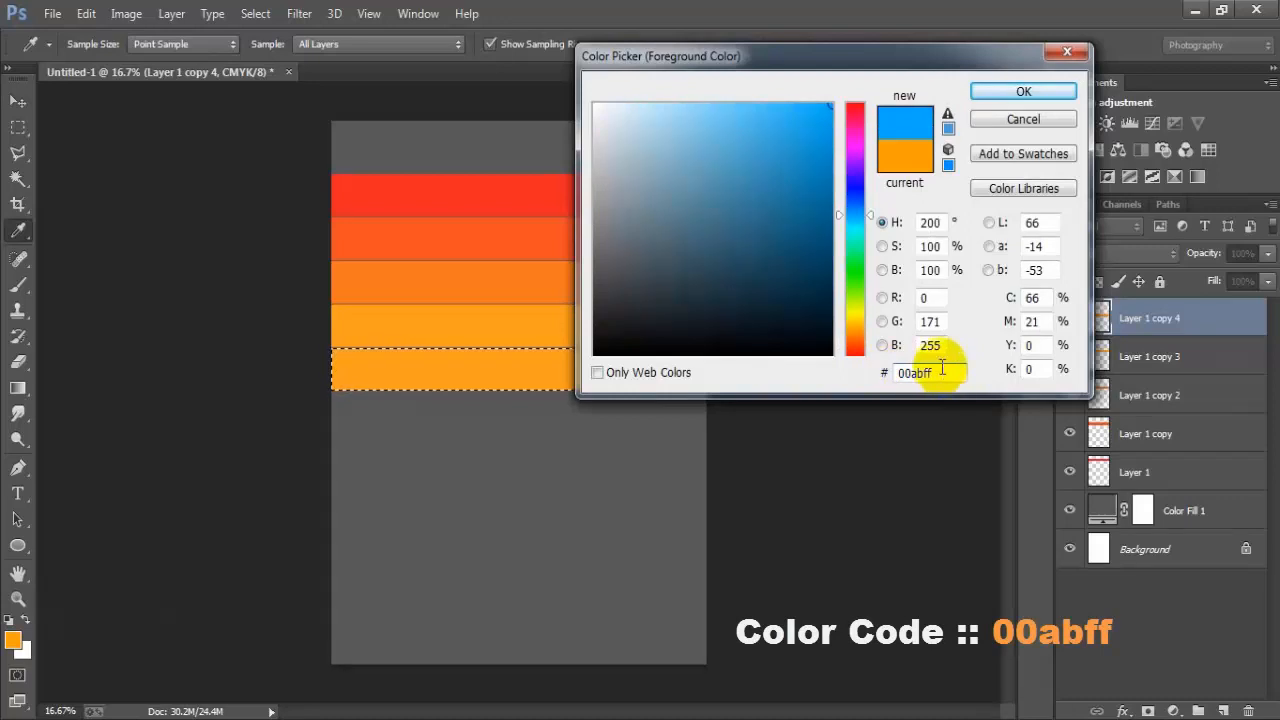
pyautogui.click(1023, 92)
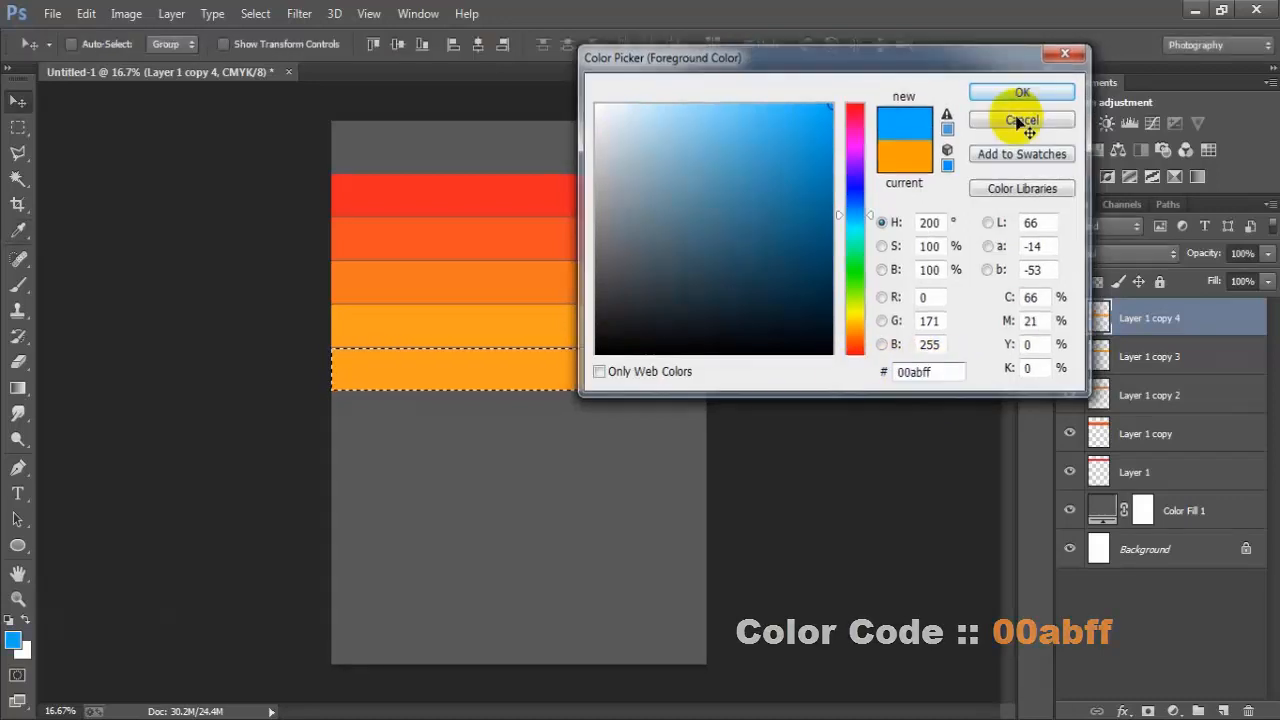
pyautogui.hotkey('alt', 'BackSpace')
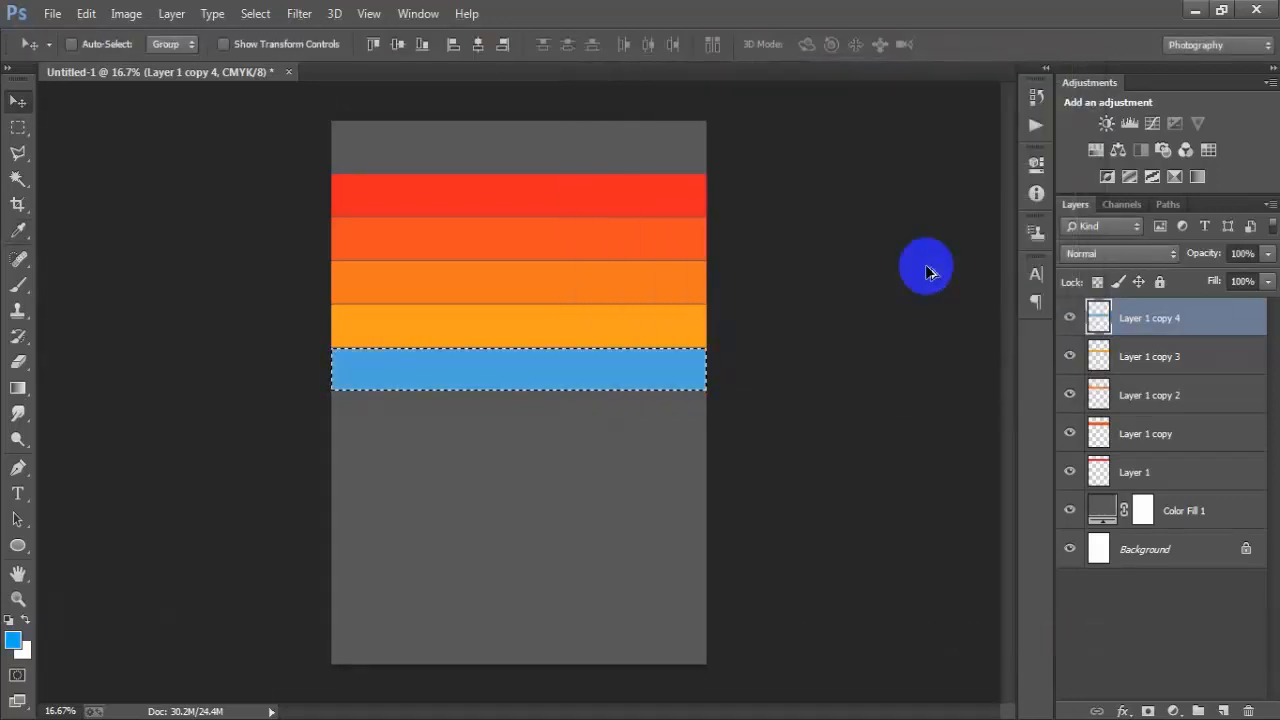
pyautogui.hotkey('ctrl', 'd')
# Duplicate the blue band's layer and move the copy straight down to form a sixth band, leaving a hairline gap
pyautogui.hotkey('ctrl', 'j')
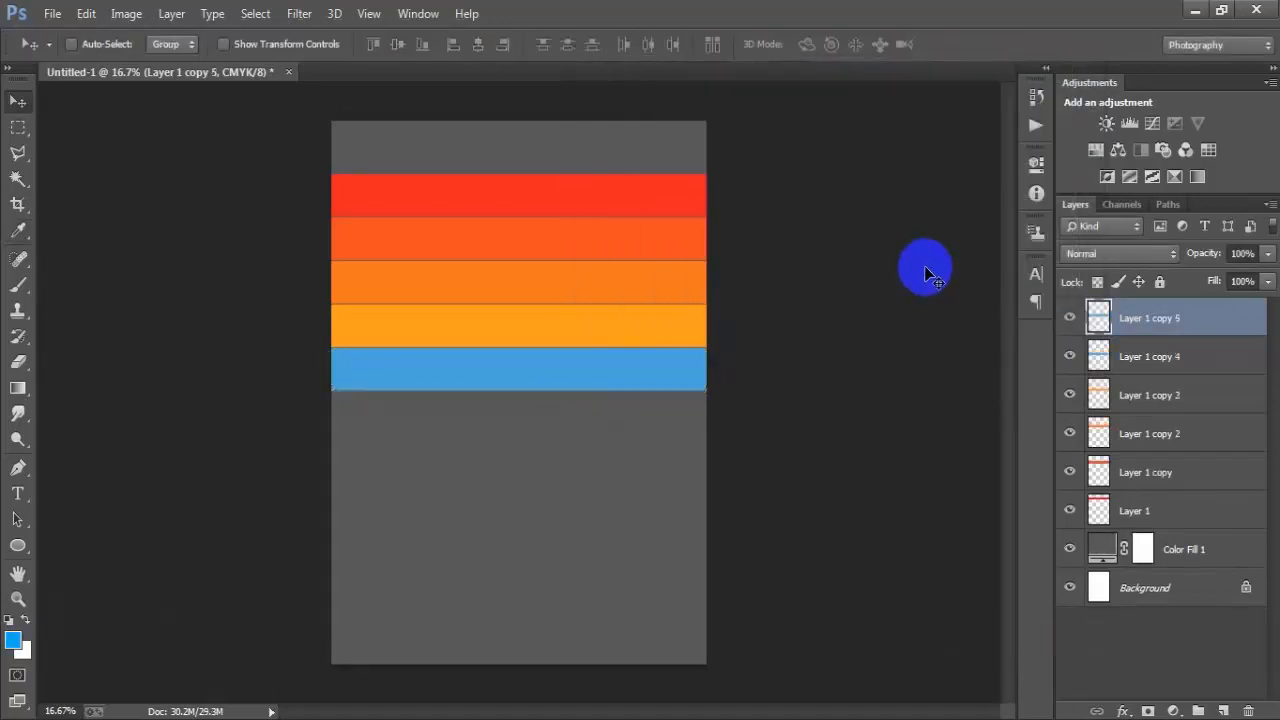
pyautogui.hotkey('shift', 'Down')
pyautogui.hotkey('shift', 'Down')
pyautogui.hotkey('shift', 'Down')
pyautogui.hotkey('shift', 'Down')
pyautogui.hotkey('shift', 'Down')
pyautogui.hotkey('shift', 'Down')
pyautogui.hotkey('shift', 'Down')
pyautogui.hotkey('shift', 'Down')
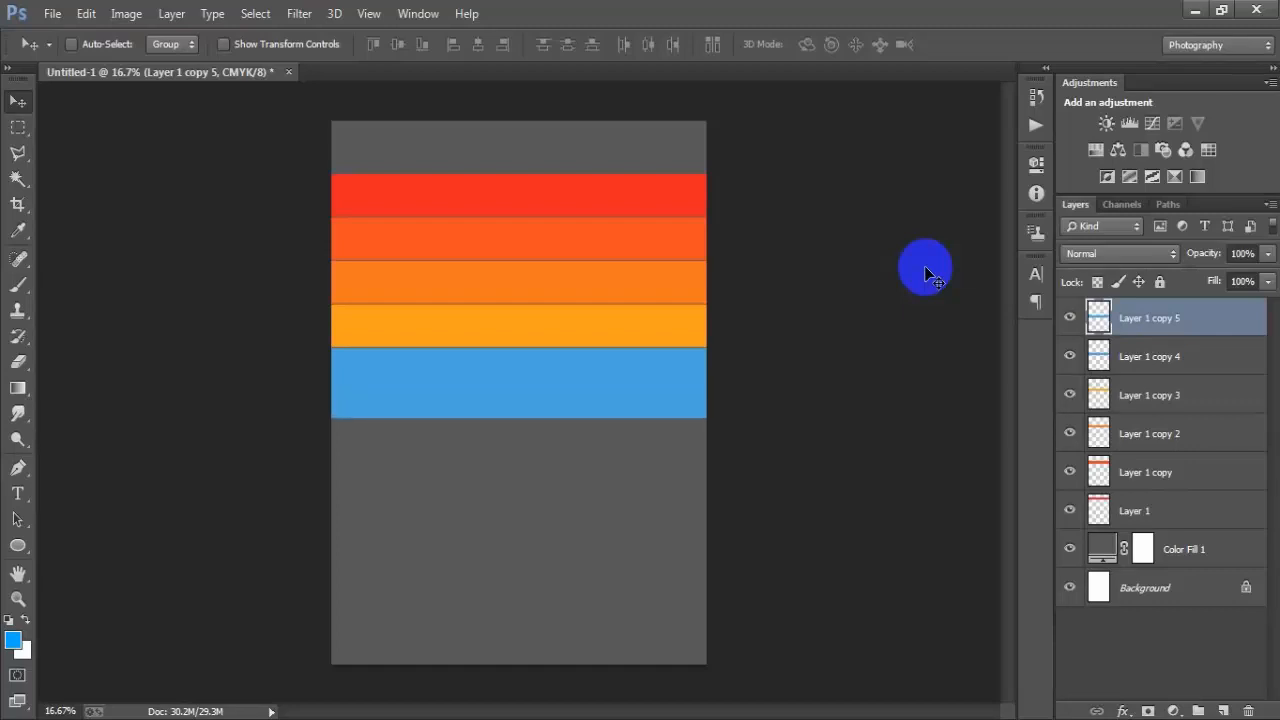
pyautogui.hotkey('shift', 'Down')
pyautogui.hotkey('shift', 'Down')
pyautogui.hotkey('shift', 'Down')
pyautogui.hotkey('shift', 'Down')
pyautogui.hotkey('shift', 'Down')
pyautogui.hotkey('shift', 'Down')
pyautogui.hotkey('shift', 'Down')
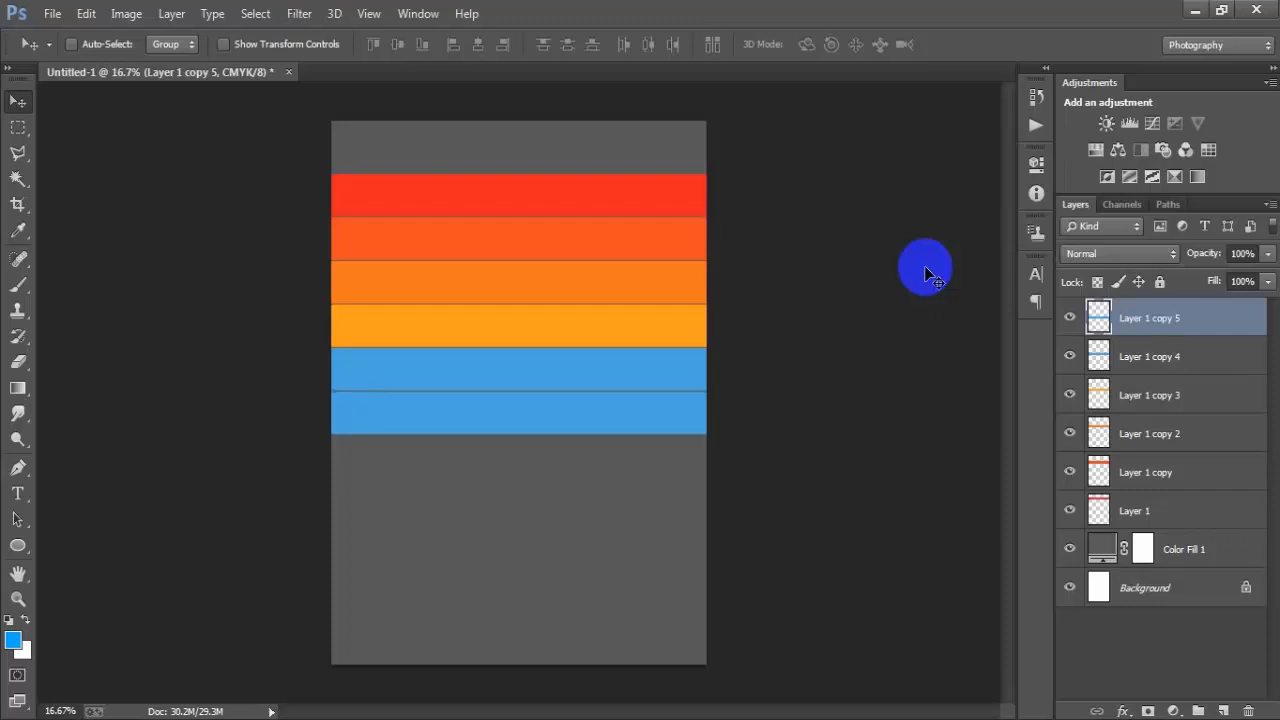
# Select the sixth band's pixels, fill them with the foreground colour 00a2ff and clear the selection
pyautogui.keyDown('ctrl'); pyautogui.click(1098, 318); pyautogui.keyUp('ctrl')
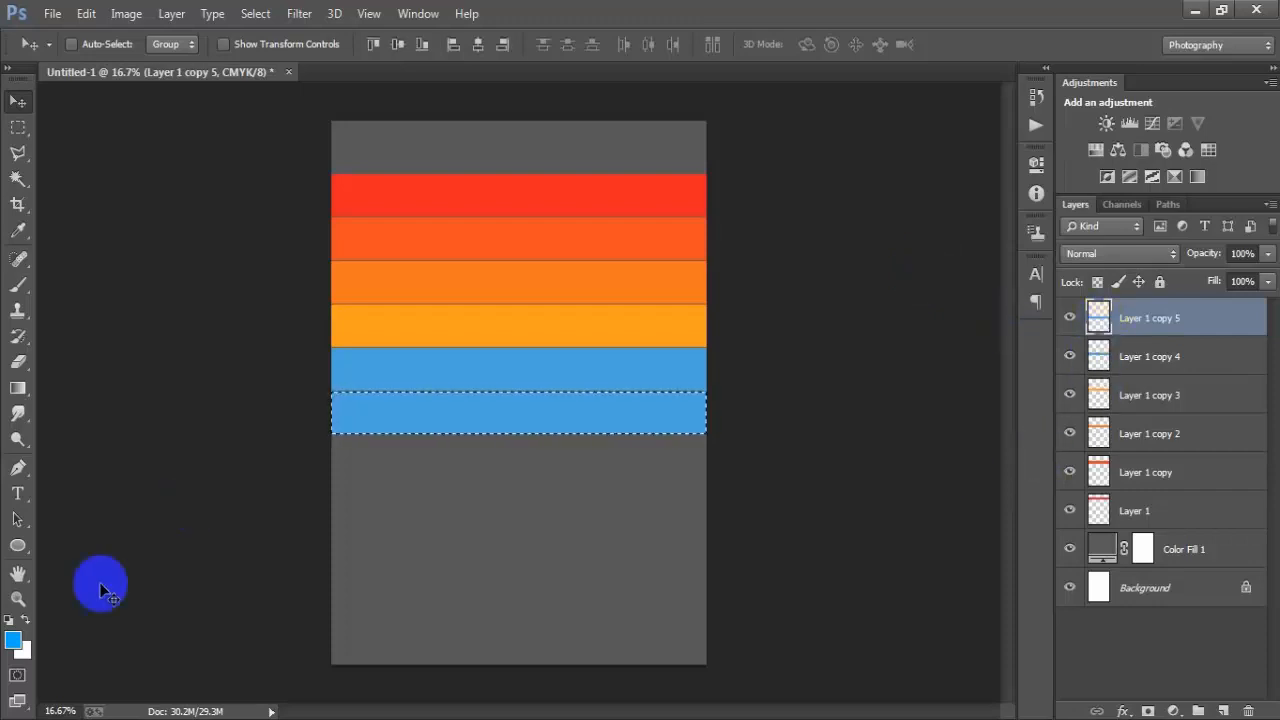
pyautogui.click(13, 640)
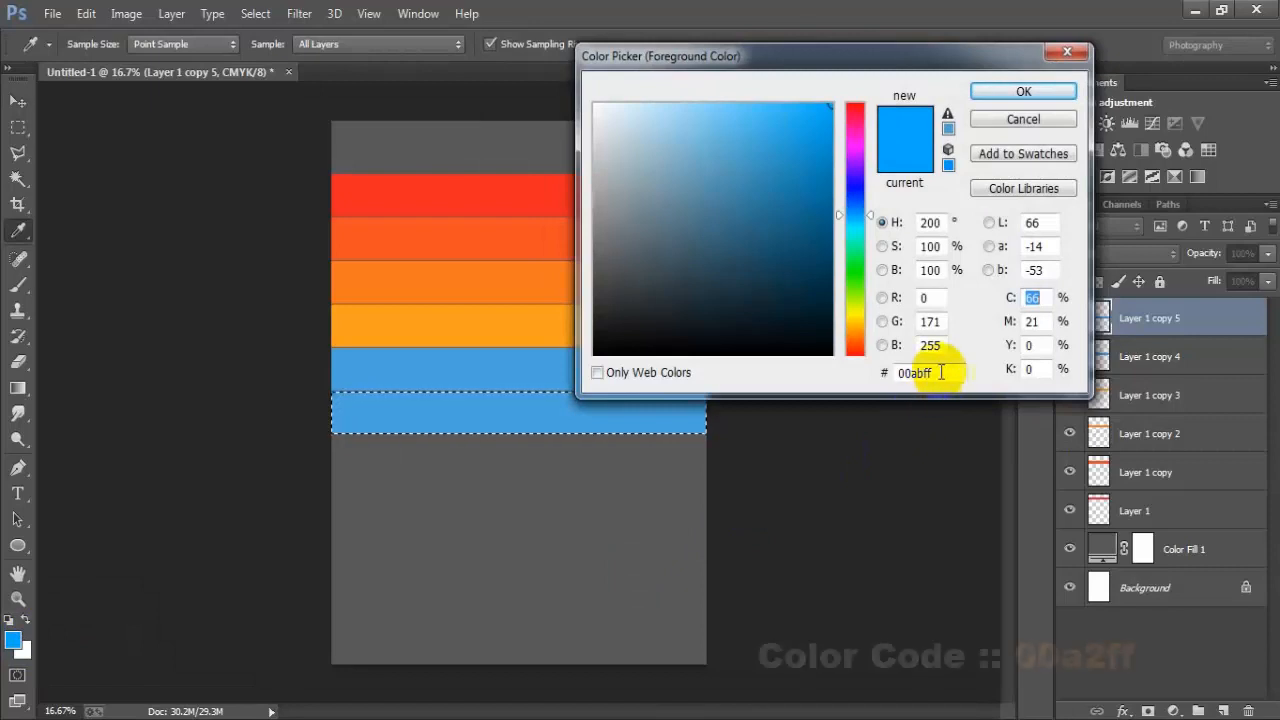
pyautogui.moveTo(941, 372); pyautogui.dragTo(866, 373)
pyautogui.write('00')
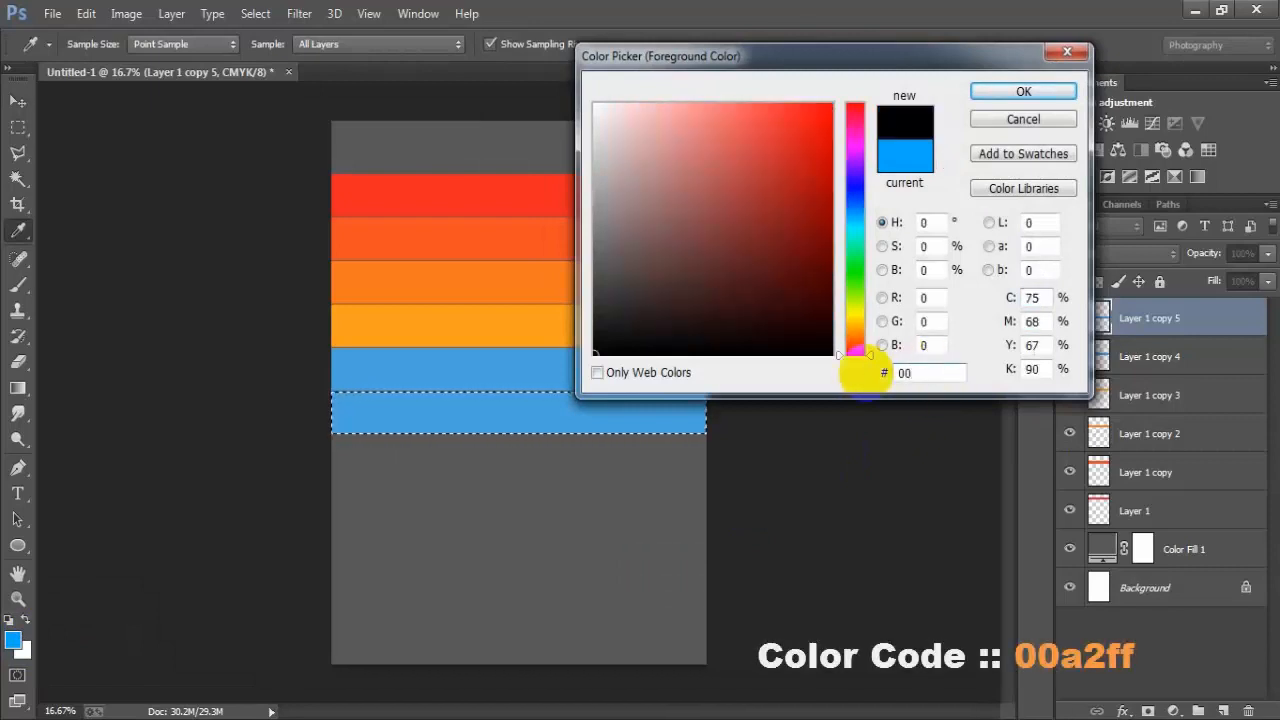
pyautogui.write('a2ff')
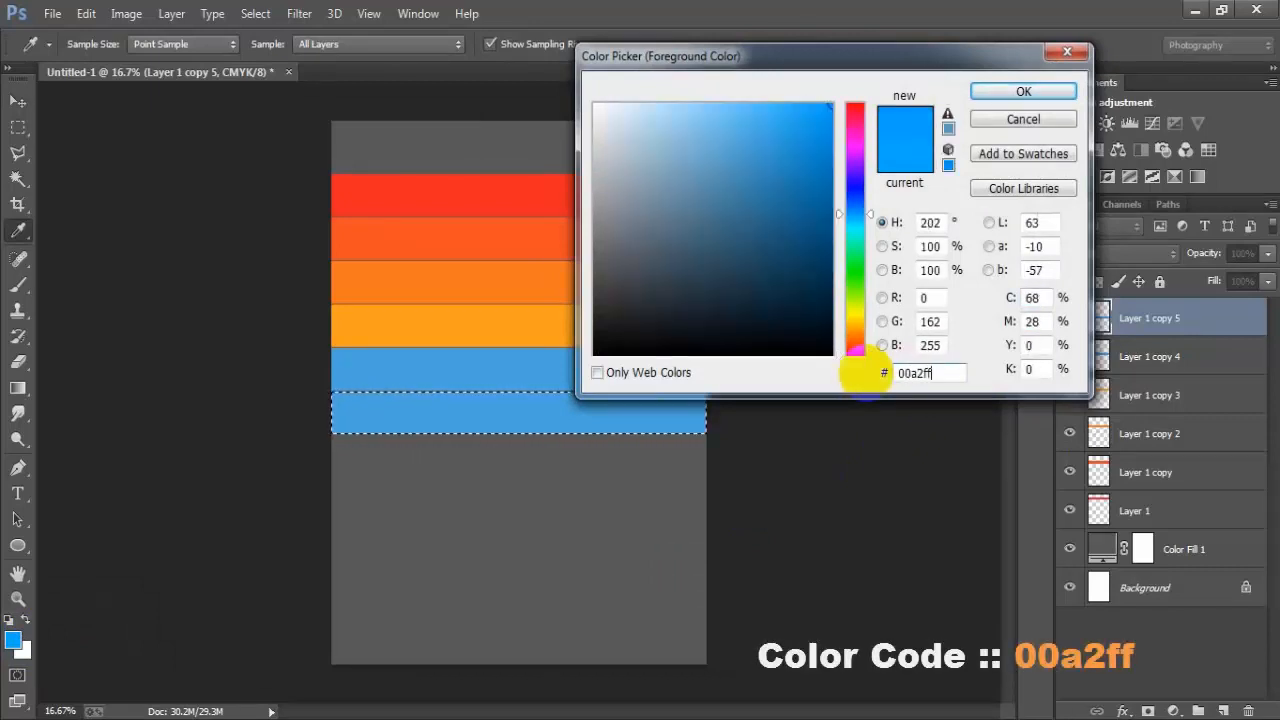
pyautogui.moveTo(941, 372); pyautogui.dragTo(866, 376)
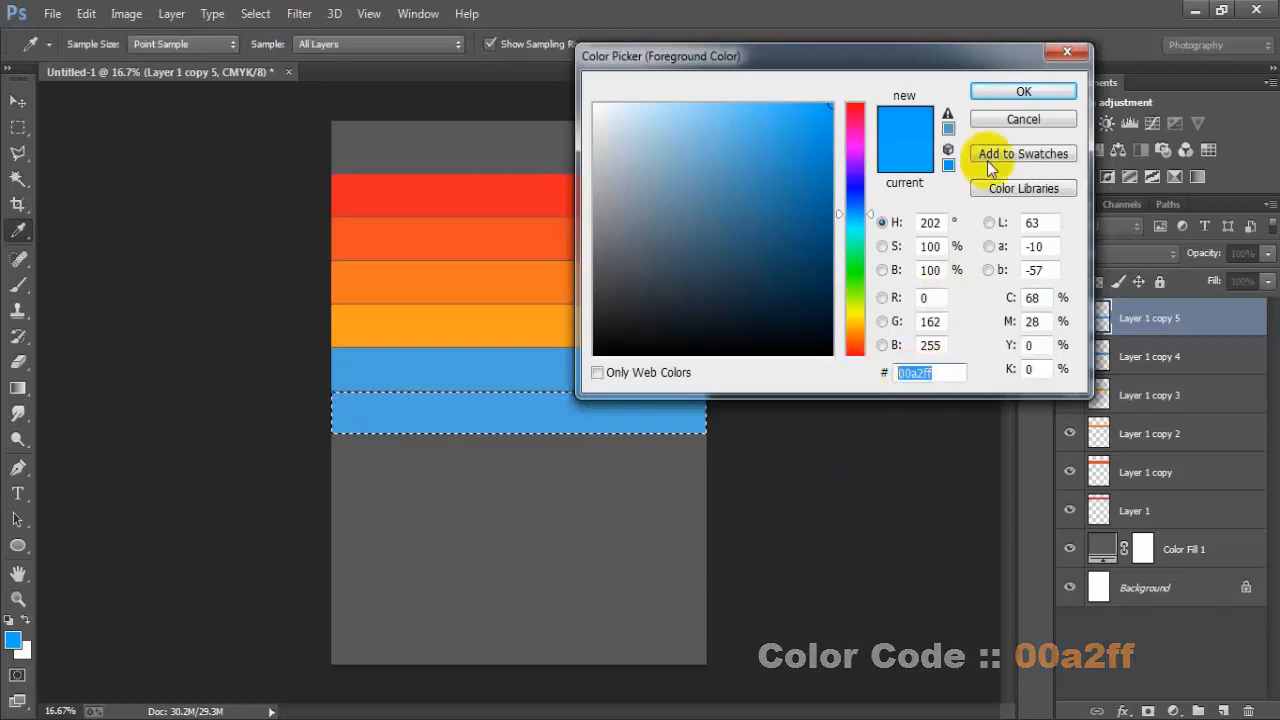
pyautogui.click(1012, 93)
pyautogui.press('v')
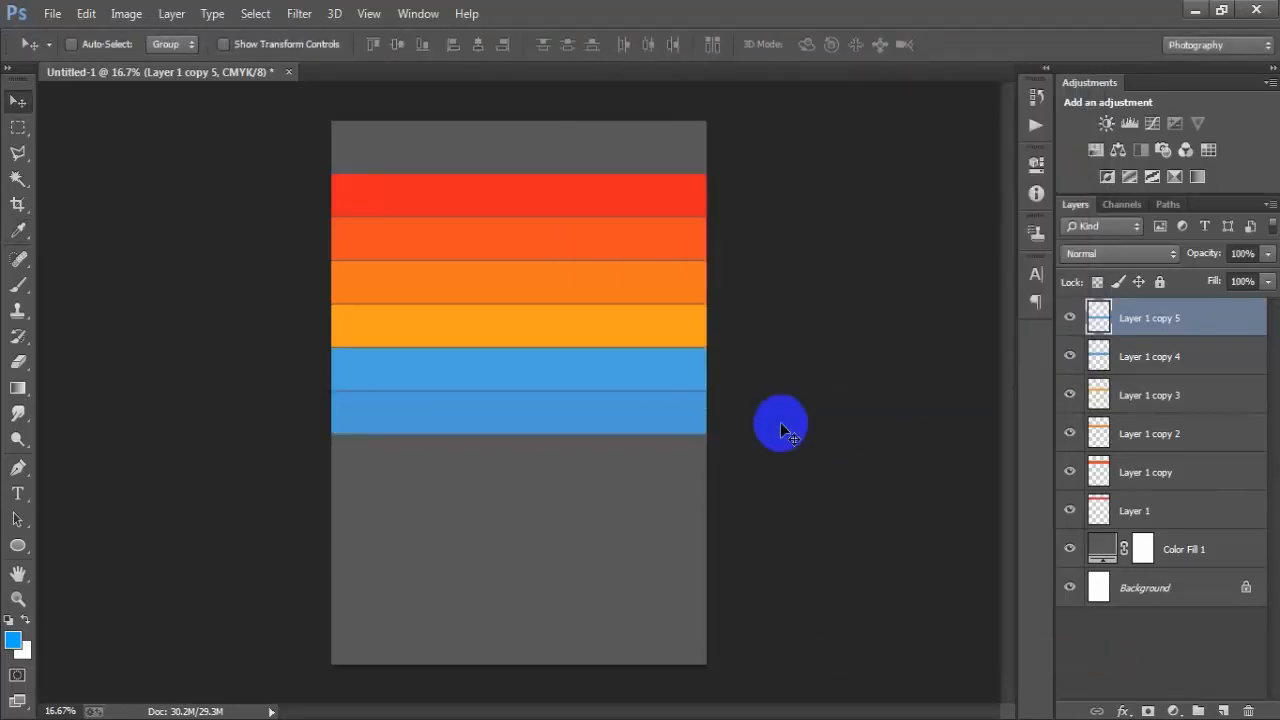
# Duplicate the sixth band's layer and move the copy straight down to form a seventh band, leaving a hairline gap
pyautogui.hotkey('ctrl', 'j')
pyautogui.hotkey('shift', 'Down')
pyautogui.hotkey('shift', 'Down')
pyautogui.hotkey('shift', 'Down')
pyautogui.hotkey('shift', 'Down')
pyautogui.hotkey('shift', 'Down')
pyautogui.hotkey('shift', 'Down')
pyautogui.hotkey('shift', 'Down')
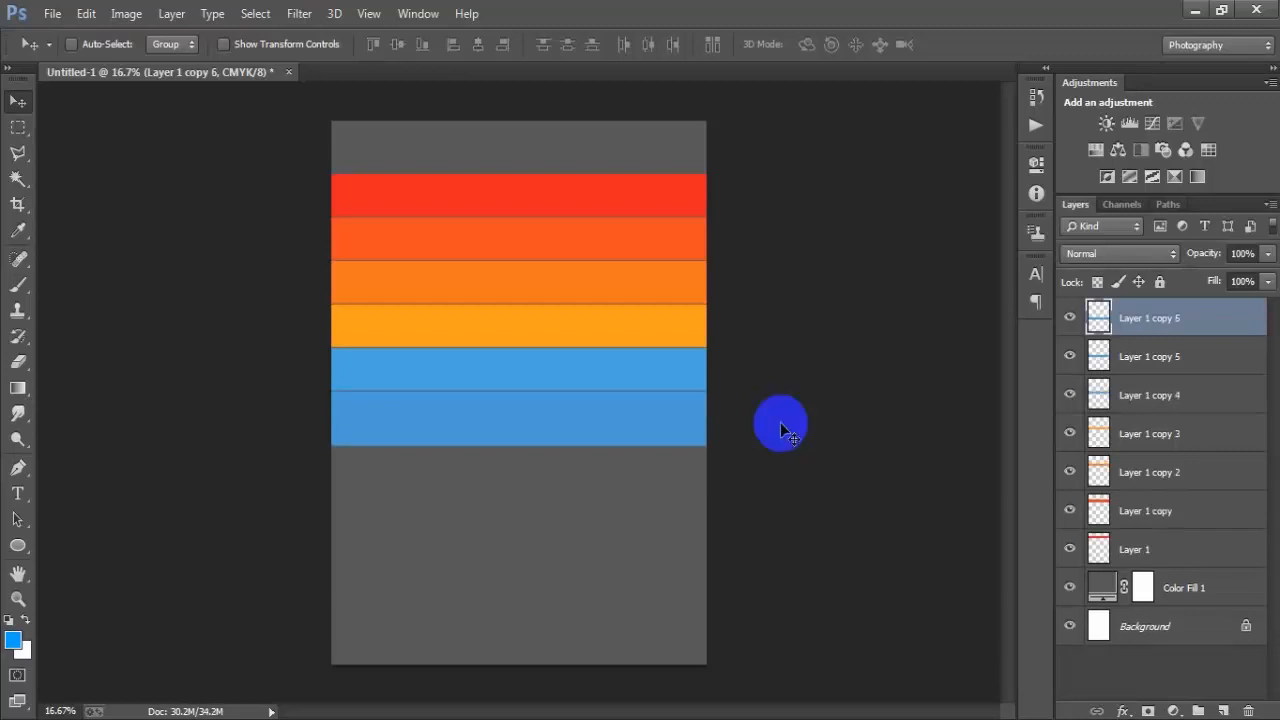
pyautogui.hotkey('shift', 'Down')
pyautogui.hotkey('shift', 'Down')
pyautogui.hotkey('shift', 'Down')
pyautogui.hotkey('shift', 'Down')
pyautogui.hotkey('shift', 'Down')
pyautogui.hotkey('shift', 'Down')
pyautogui.hotkey('shift', 'Down')
pyautogui.hotkey('shift', 'Down')
pyautogui.hotkey('shift', 'Down')
pyautogui.hotkey('shift', 'Down')
pyautogui.hotkey('shift', 'Down')
pyautogui.hotkey('shift', 'Down')
pyautogui.hotkey('shift', 'Down')
pyautogui.hotkey('shift', 'Down')
pyautogui.hotkey('shift', 'Down')
pyautogui.hotkey('shift', 'Down')
pyautogui.hotkey('shift', 'Down')
pyautogui.hotkey('shift', 'Down')
pyautogui.hotkey('shift', 'Down')
pyautogui.hotkey('shift', 'Down')
pyautogui.hotkey('shift', 'Down')
pyautogui.hotkey('shift', 'Down')
pyautogui.hotkey('shift', 'Down')
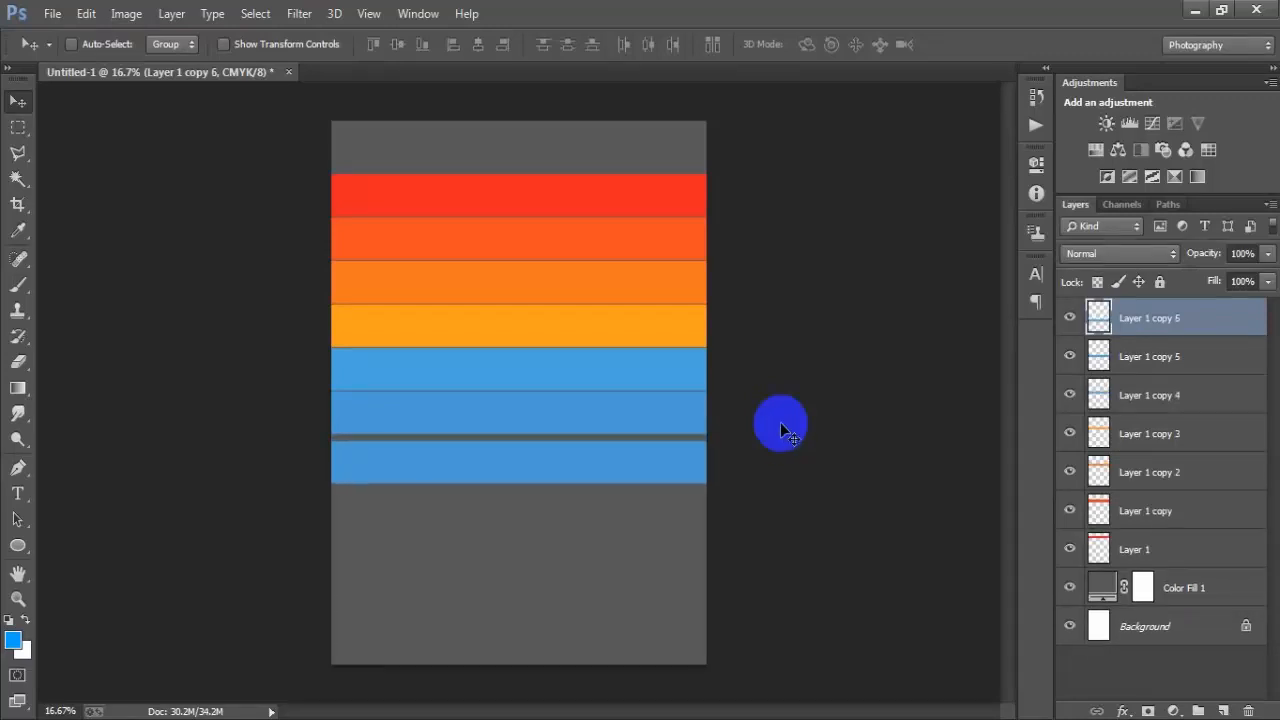
pyautogui.hotkey('shift', 'Up')
pyautogui.hotkey('shift', 'Up')
pyautogui.hotkey('shift', 'Up')
pyautogui.hotkey('shift', 'Up')
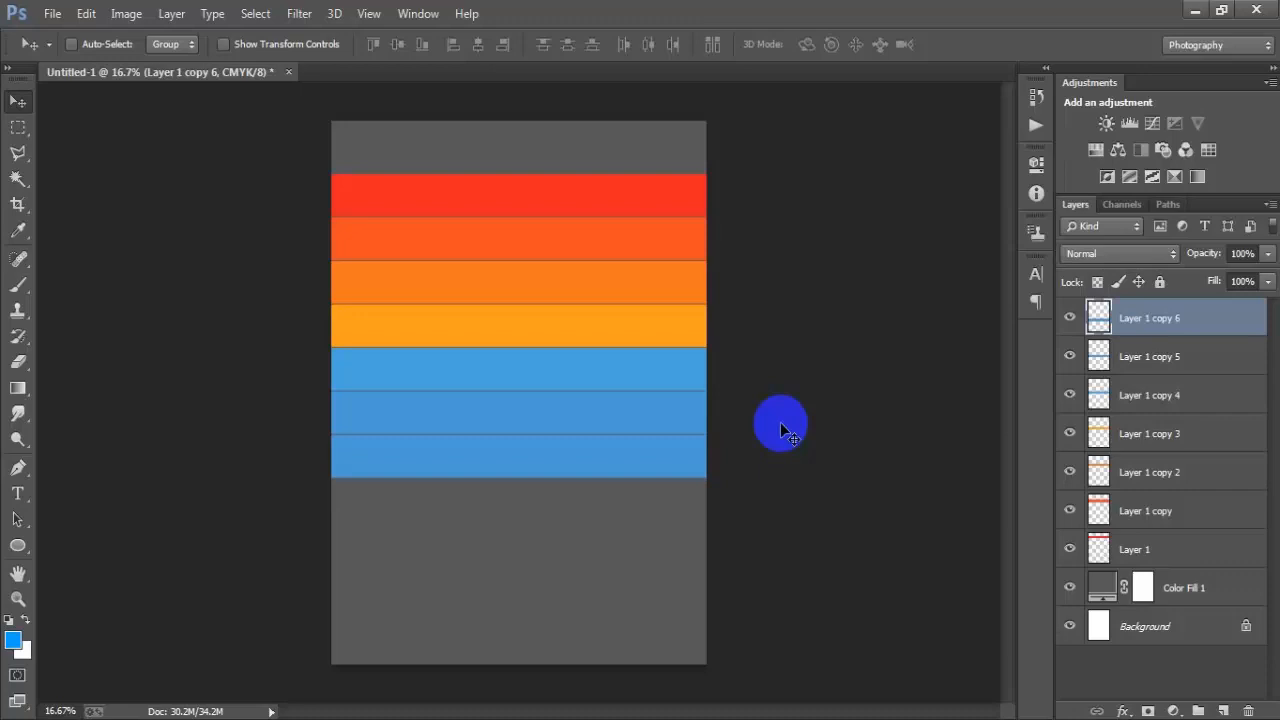
pyautogui.press('Up')
pyautogui.press('Down')
pyautogui.press('Down')
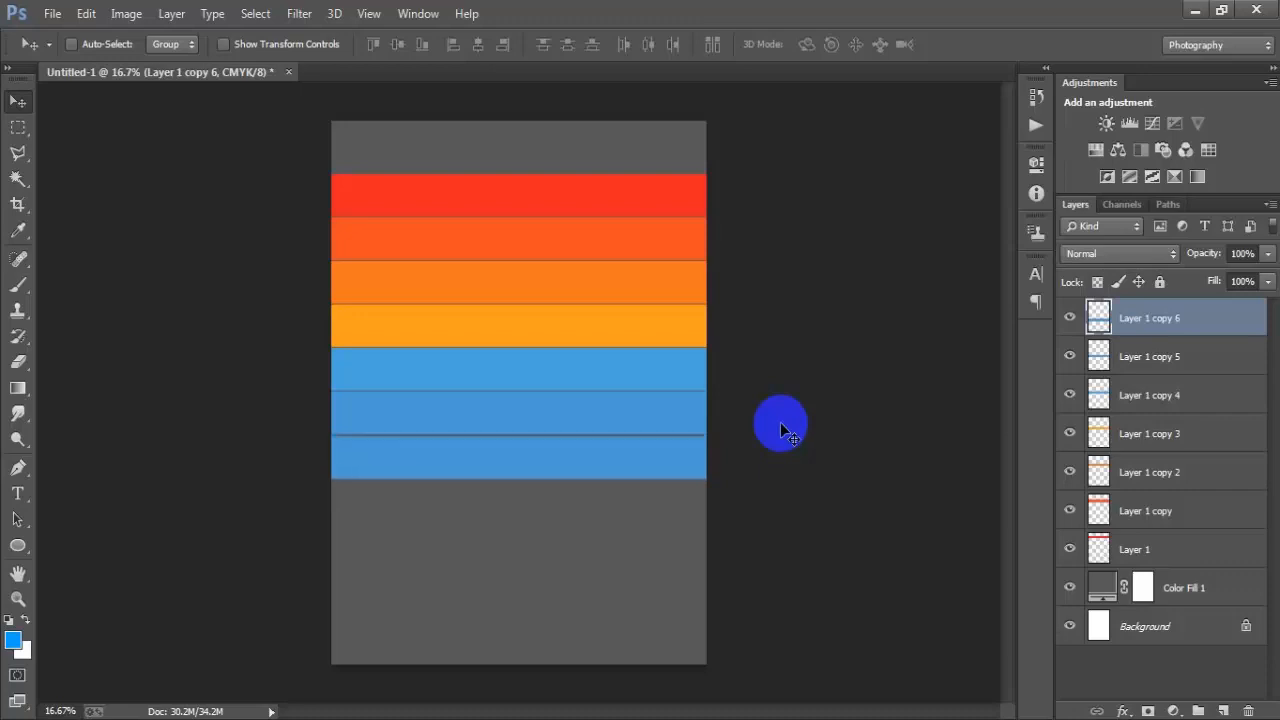
pyautogui.press('Up')
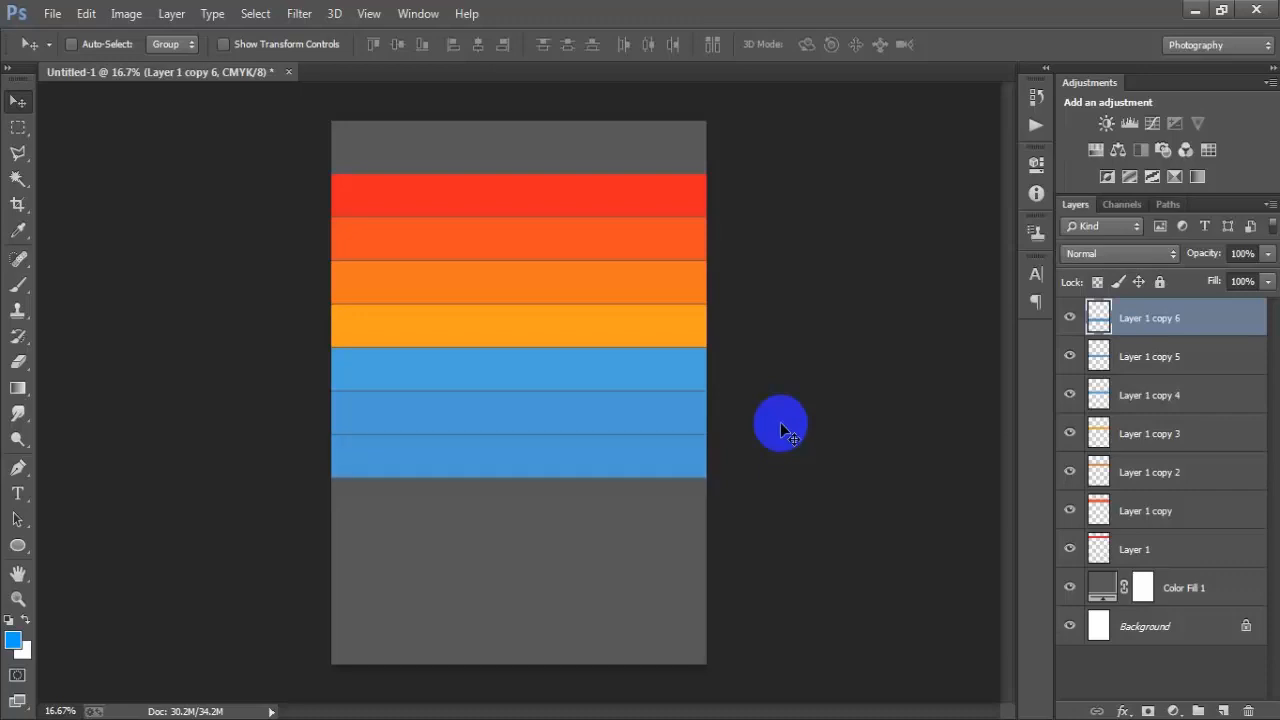
pyautogui.press('Down')
pyautogui.press('Up')
# Select the seventh band's pixels, fill them with the foreground colour 009cff and clear the selection
pyautogui.keyDown('ctrl'); pyautogui.click(1097, 318); pyautogui.keyUp('ctrl')
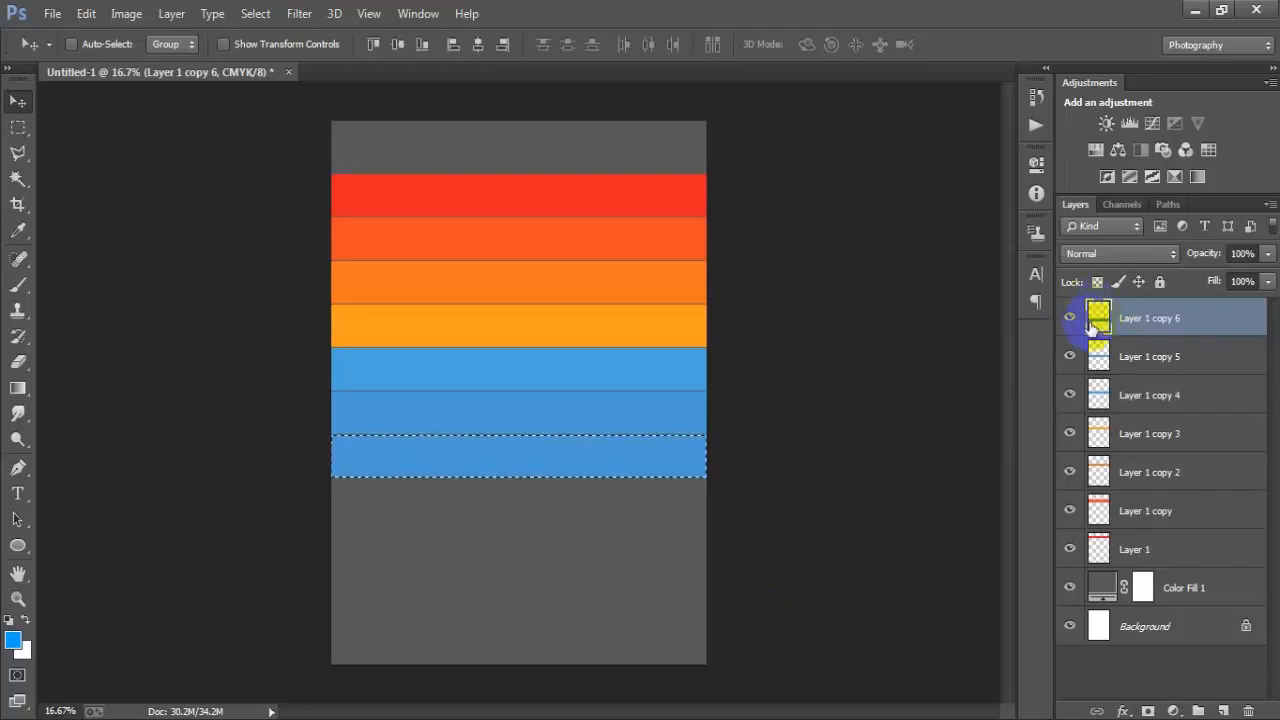
pyautogui.click(13, 640)
pyautogui.click(932, 372)
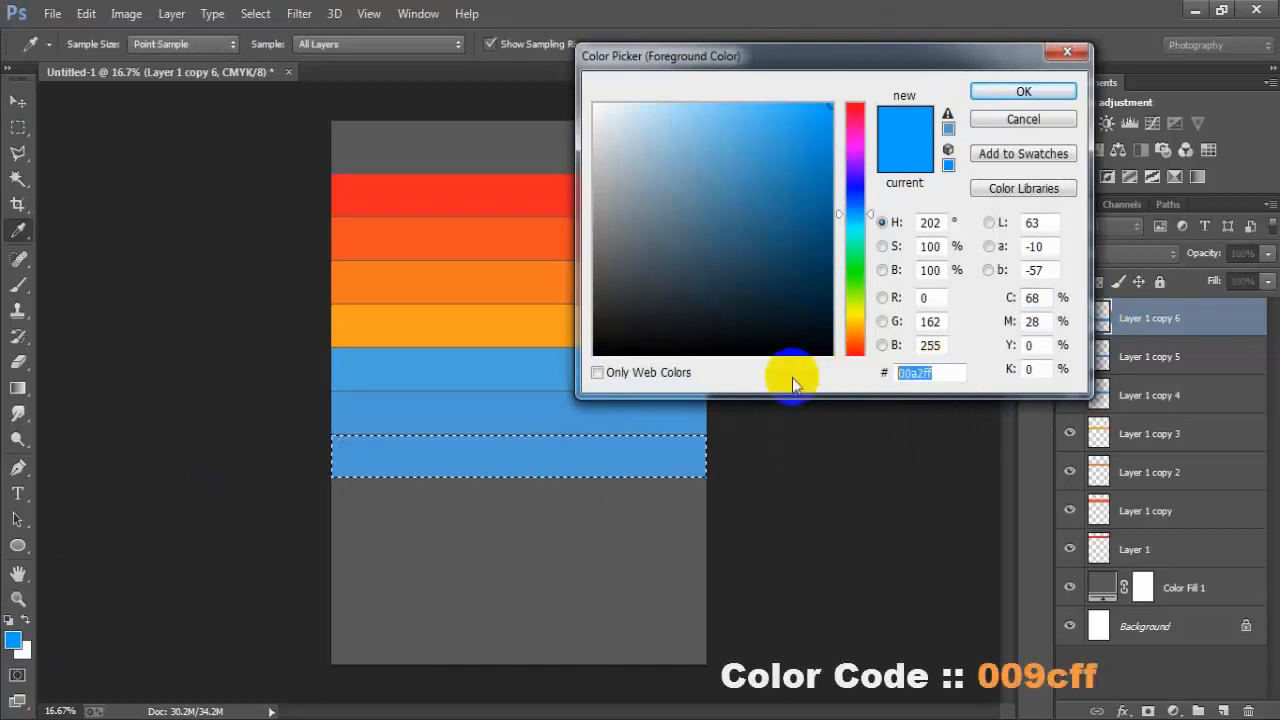
pyautogui.write('009c')
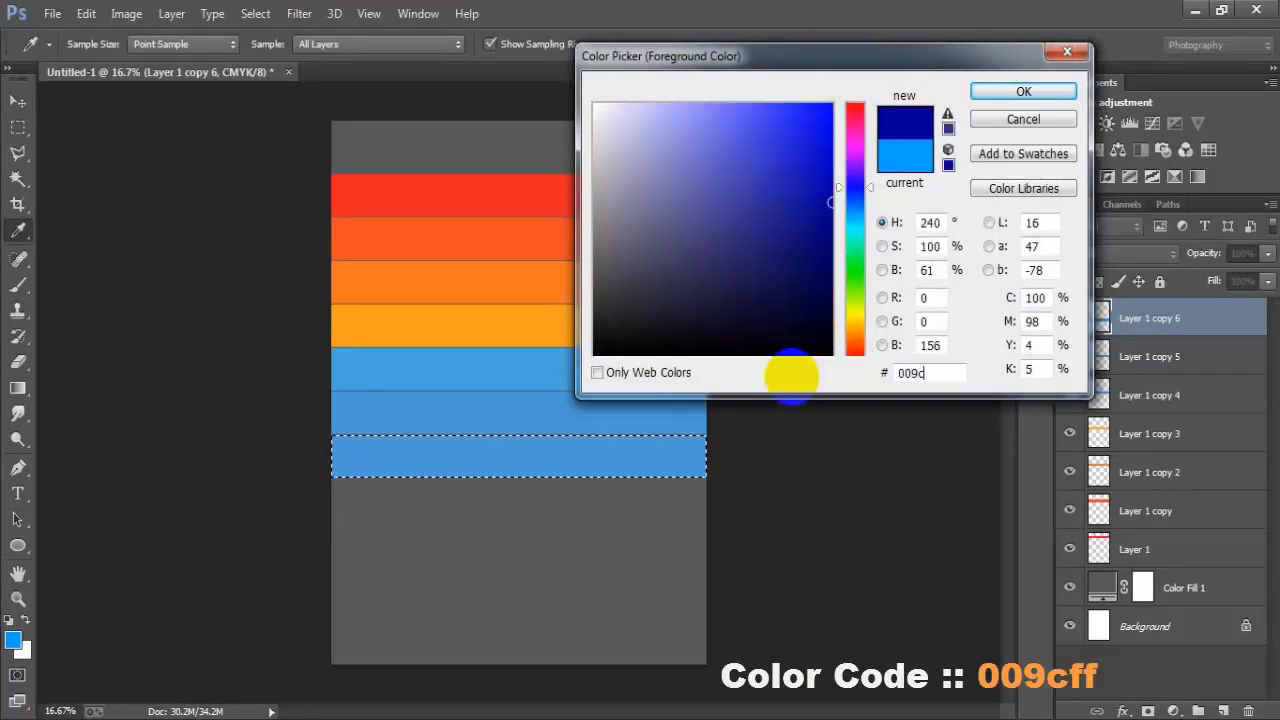
pyautogui.write('ff')
pyautogui.doubleClick(921, 373)
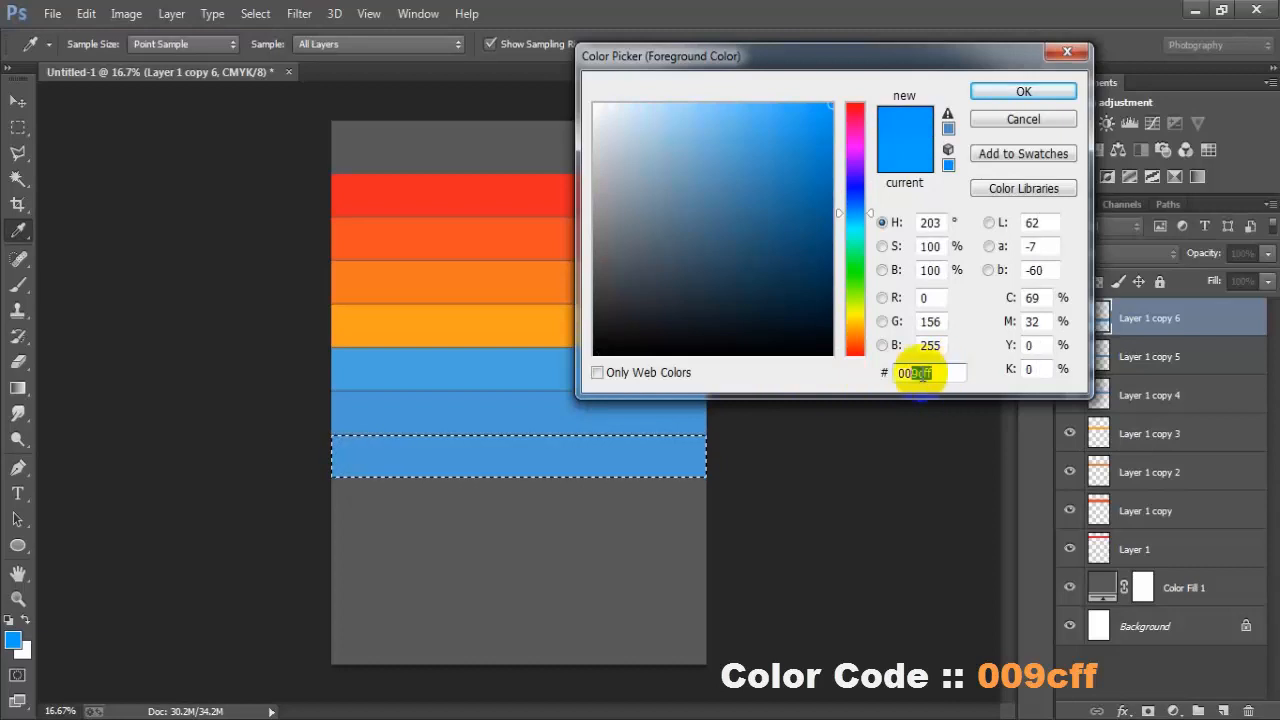
pyautogui.click(1010, 91)
pyautogui.press('v')
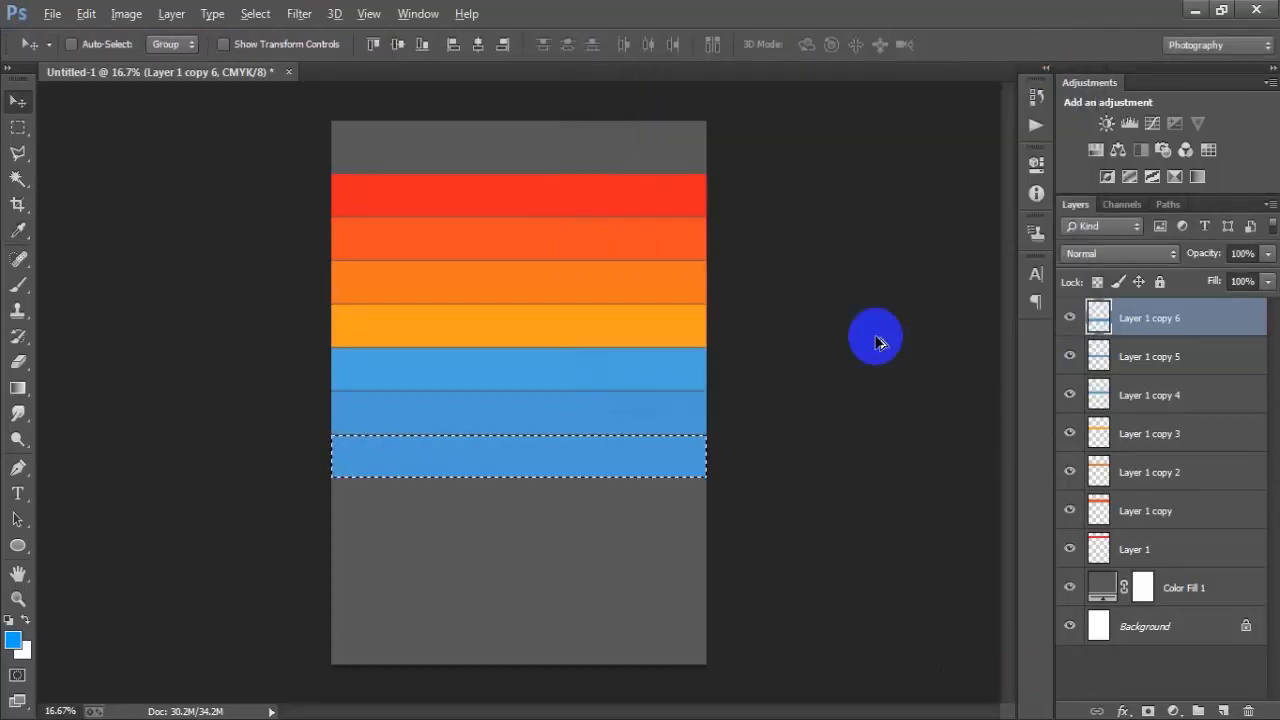
pyautogui.hotkey('ctrl', 'd')
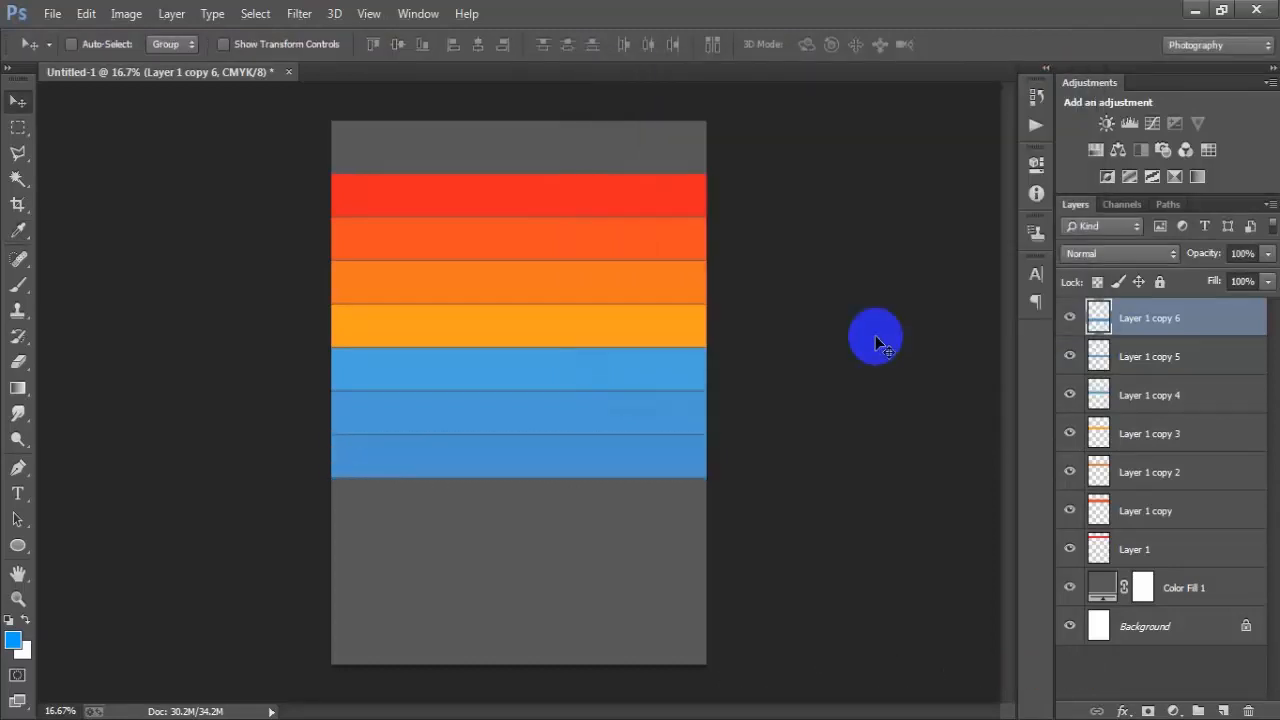
# Duplicate the seventh band's layer and move the copy straight down to form an eighth band, separated by a hairline gap
pyautogui.hotkey('ctrl', 'j')
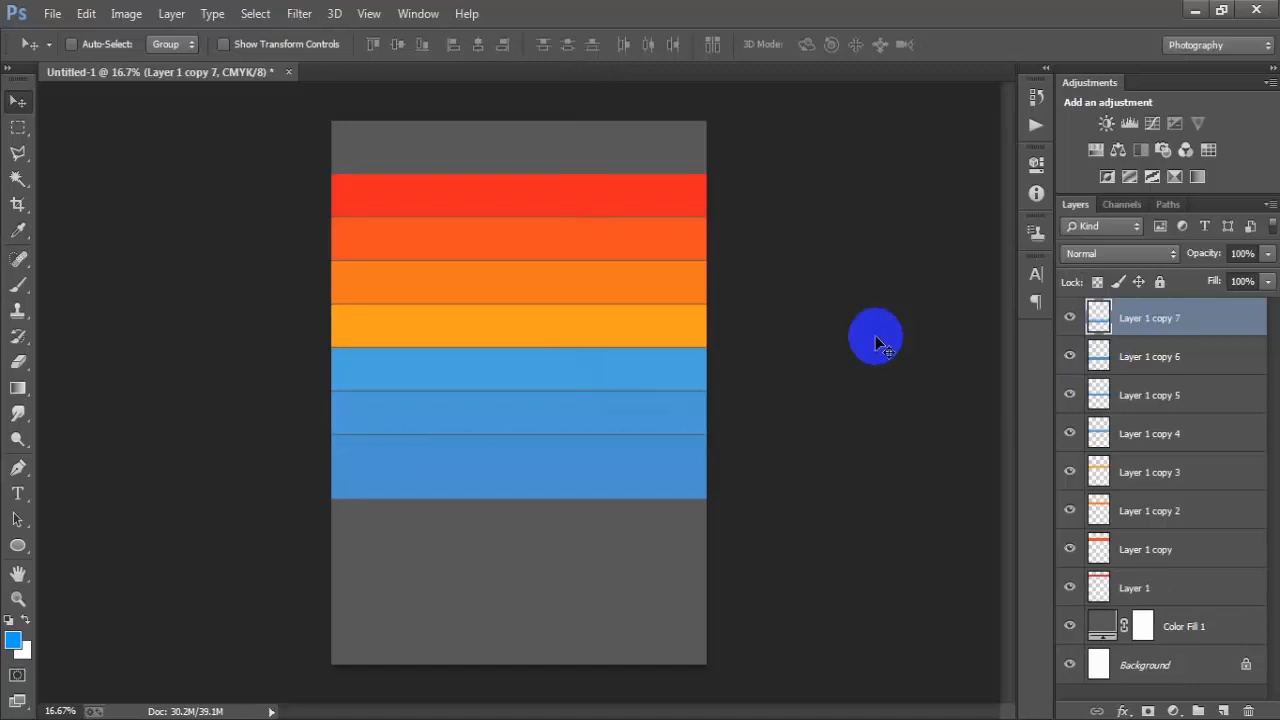
pyautogui.hotkey('shift', 'Down')
pyautogui.hotkey('shift', 'Down')
pyautogui.hotkey('shift', 'Down')
pyautogui.hotkey('shift', 'Down')
pyautogui.hotkey('shift', 'Down')
pyautogui.hotkey('shift', 'Down')
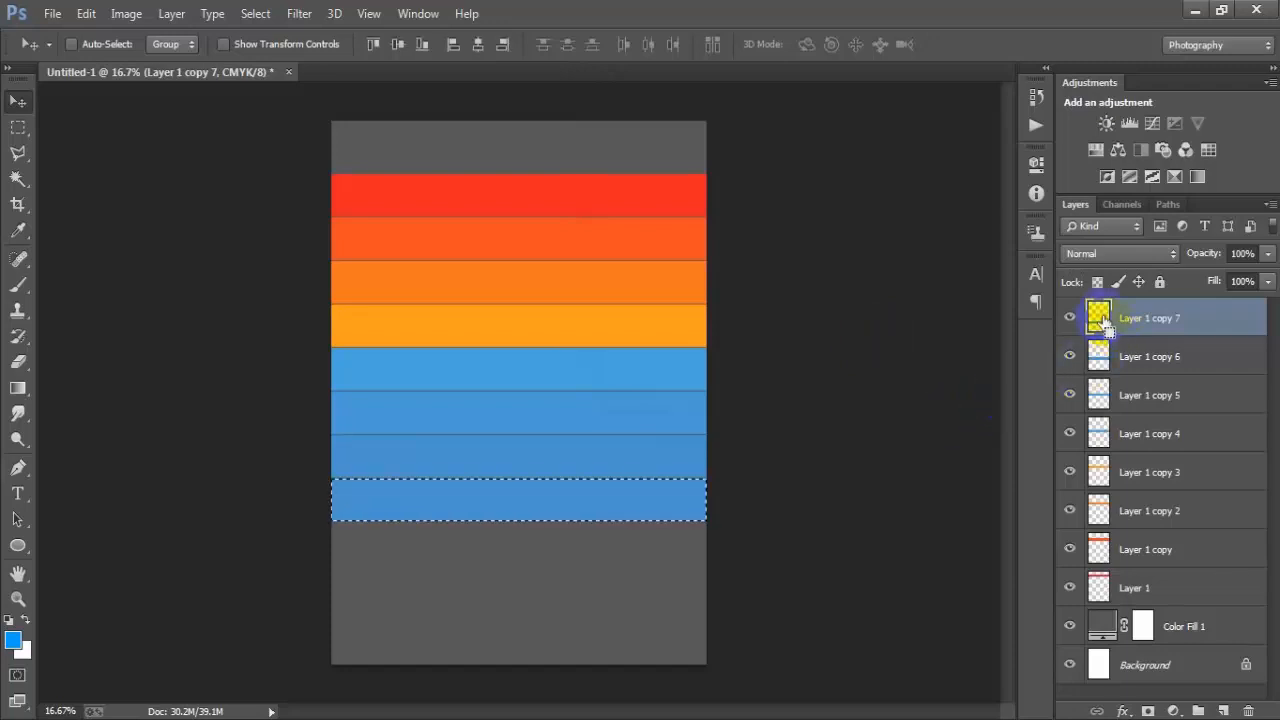
# Fill the selected eighth band with the foreground colour 008eff and clear the selection
pyautogui.click(12, 640)
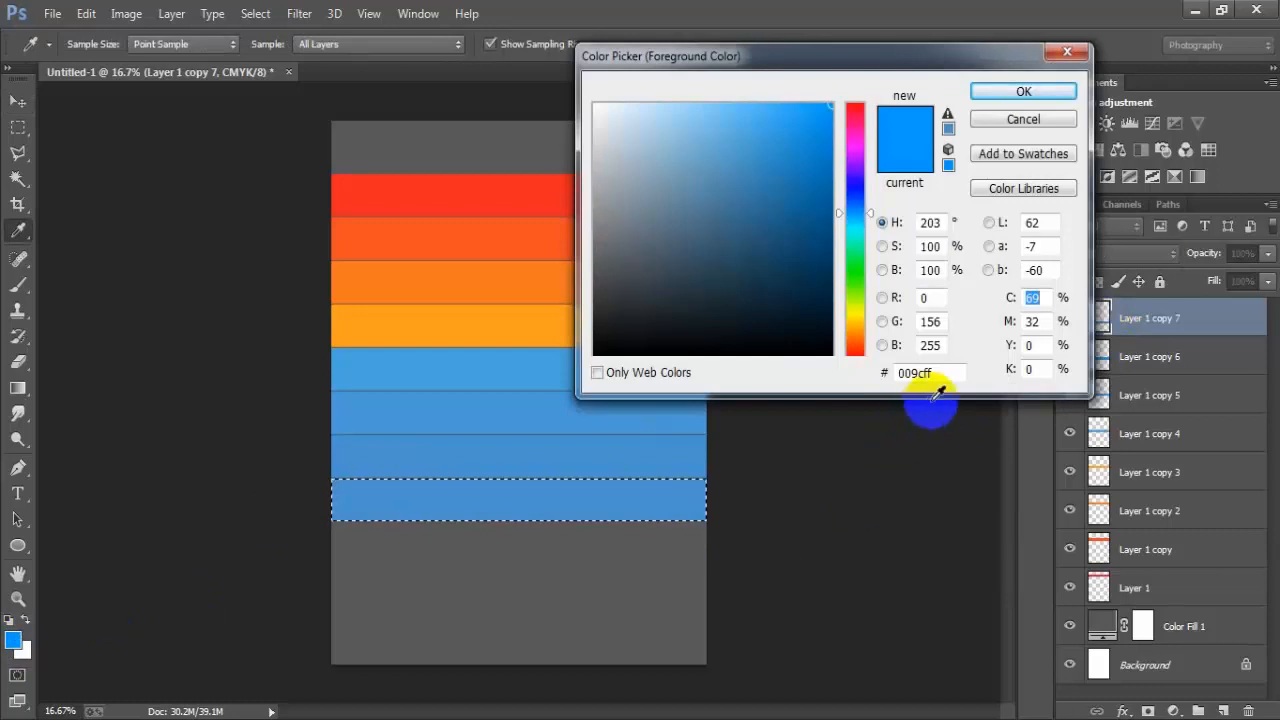
pyautogui.moveTo(930, 372); pyautogui.dragTo(845, 371)
pyautogui.write('00')
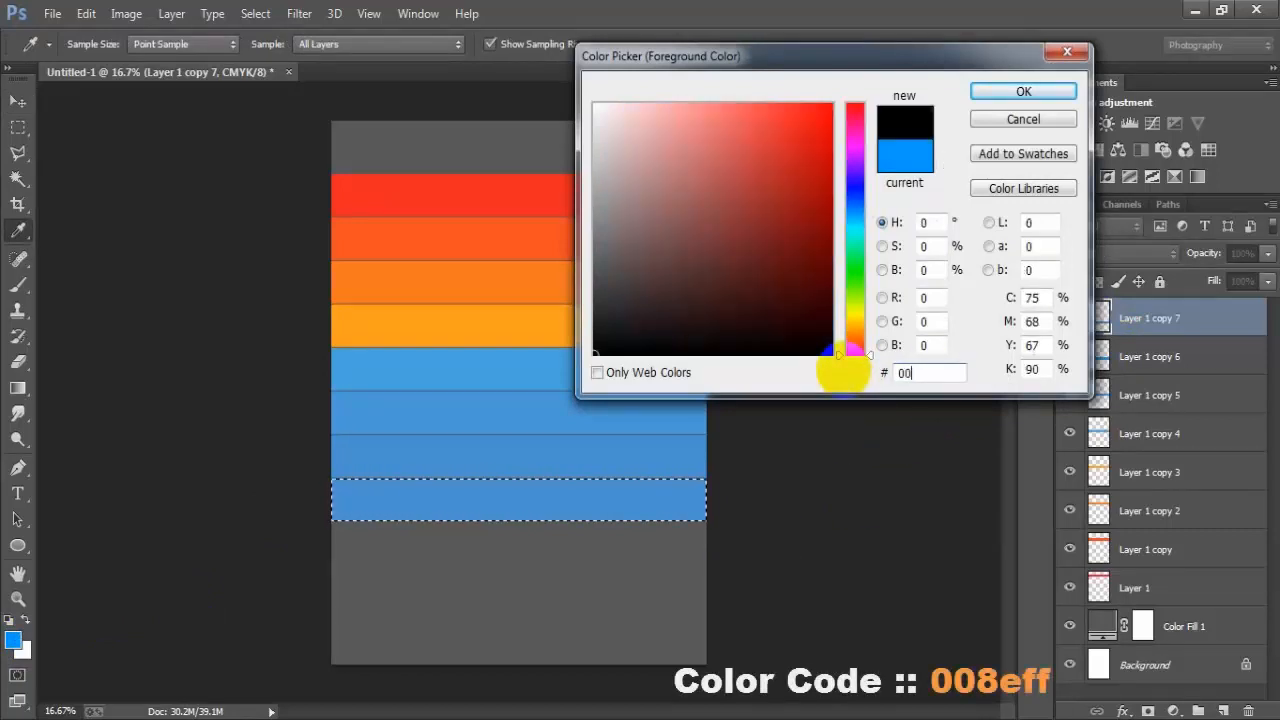
pyautogui.write('8e')
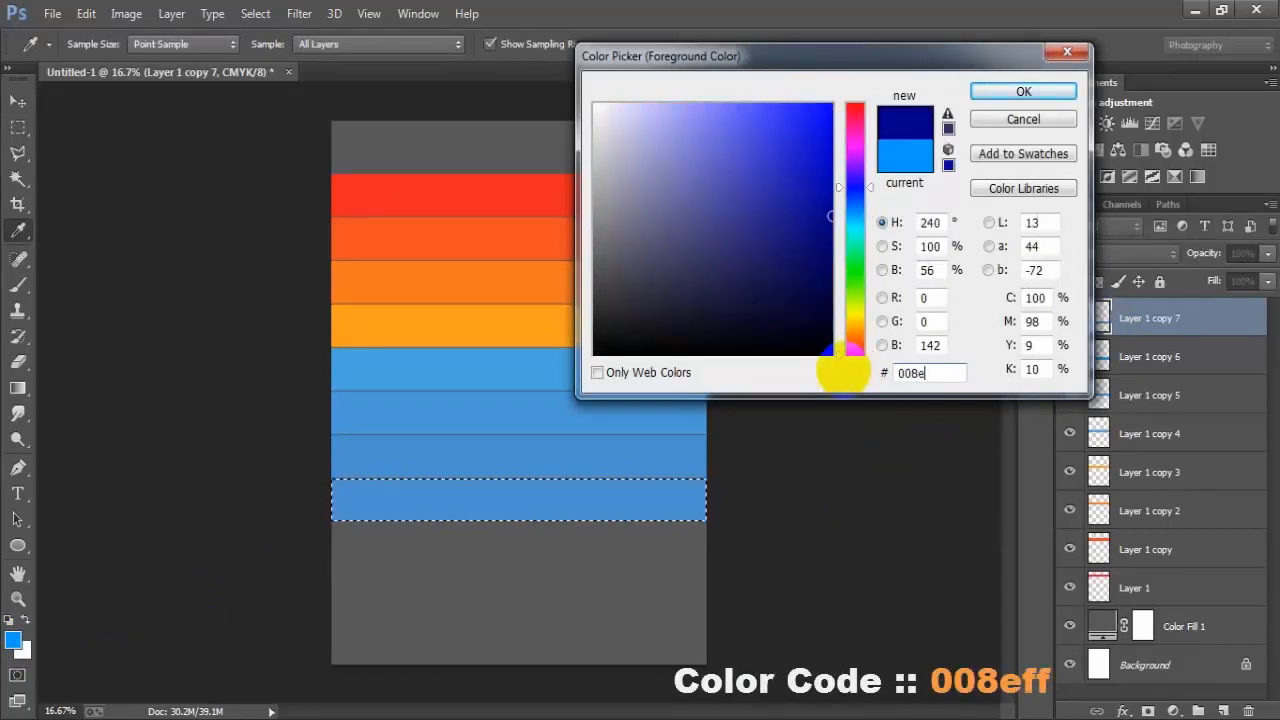
pyautogui.write('ff')
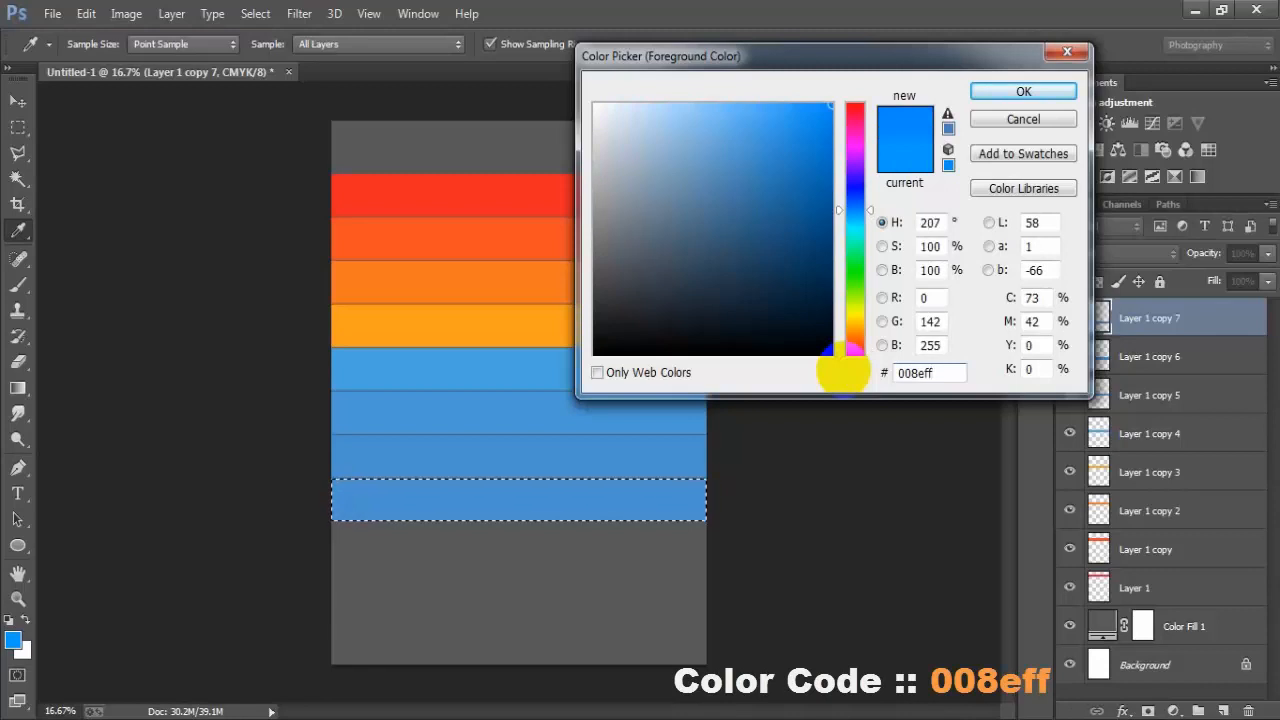
pyautogui.doubleClick(908, 372)
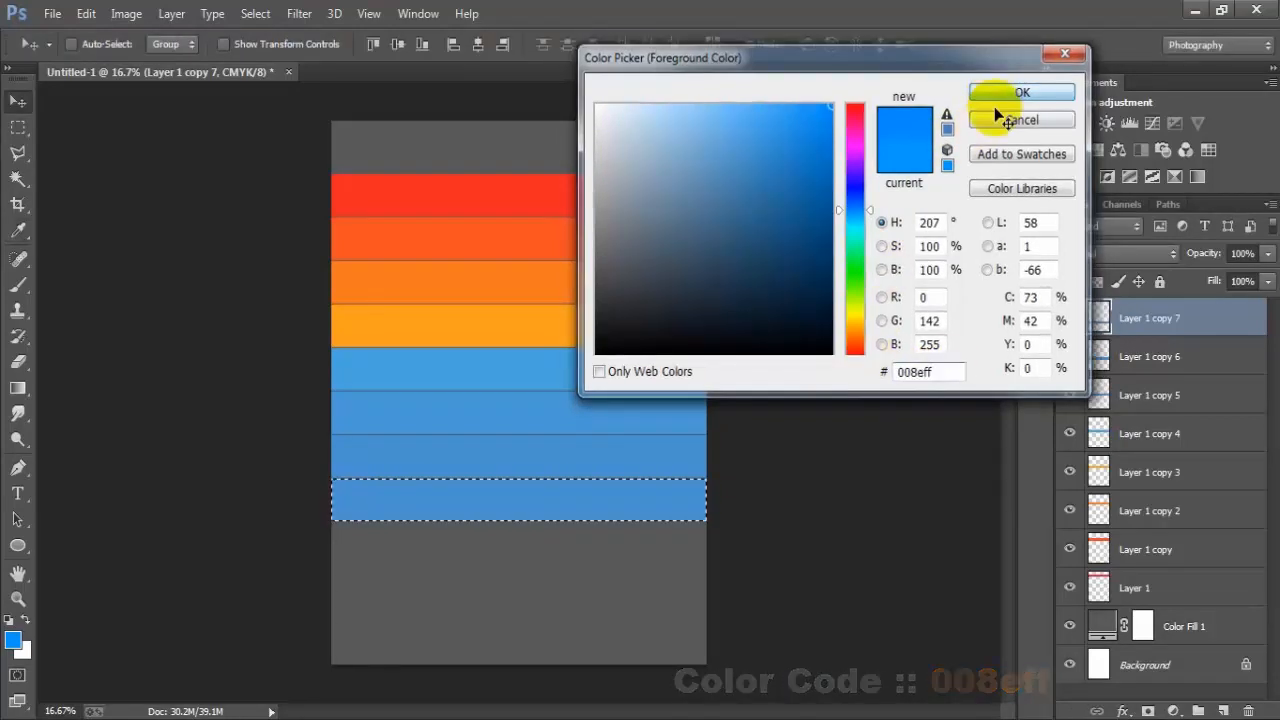
pyautogui.click(1000, 97)
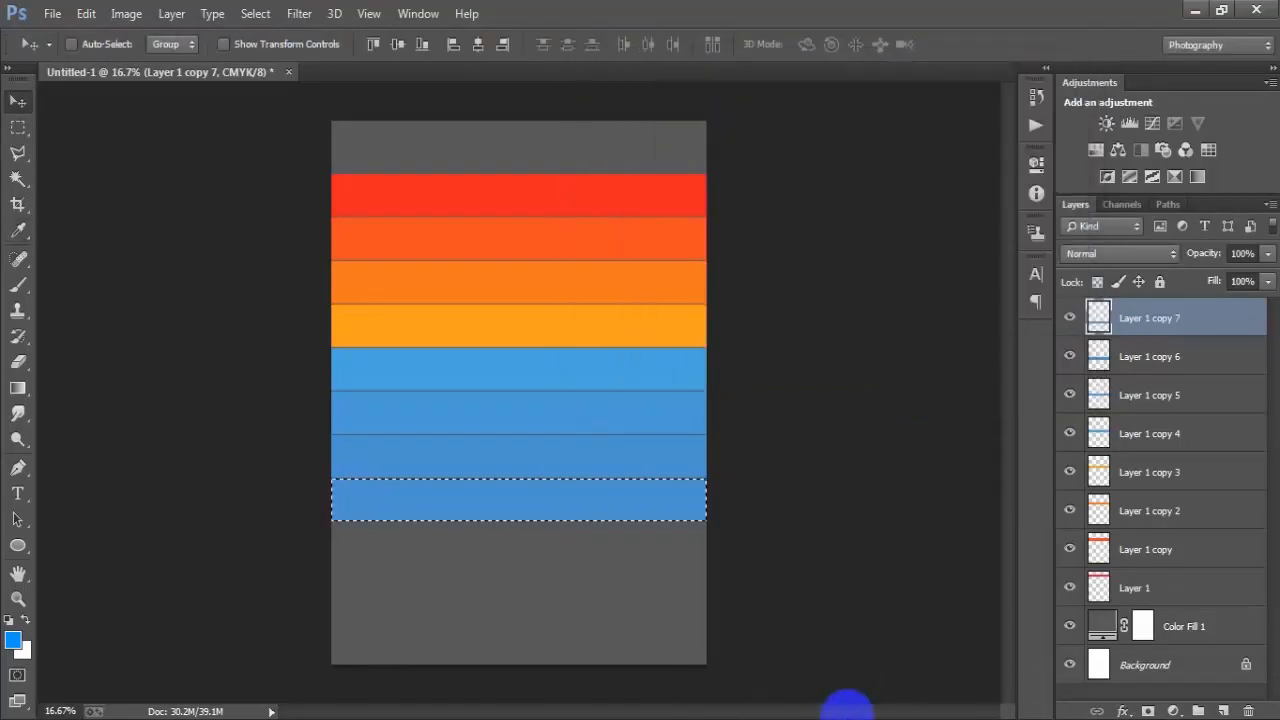
pyautogui.hotkey('alt', 'BackSpace')
pyautogui.hotkey('ctrl', 'd')
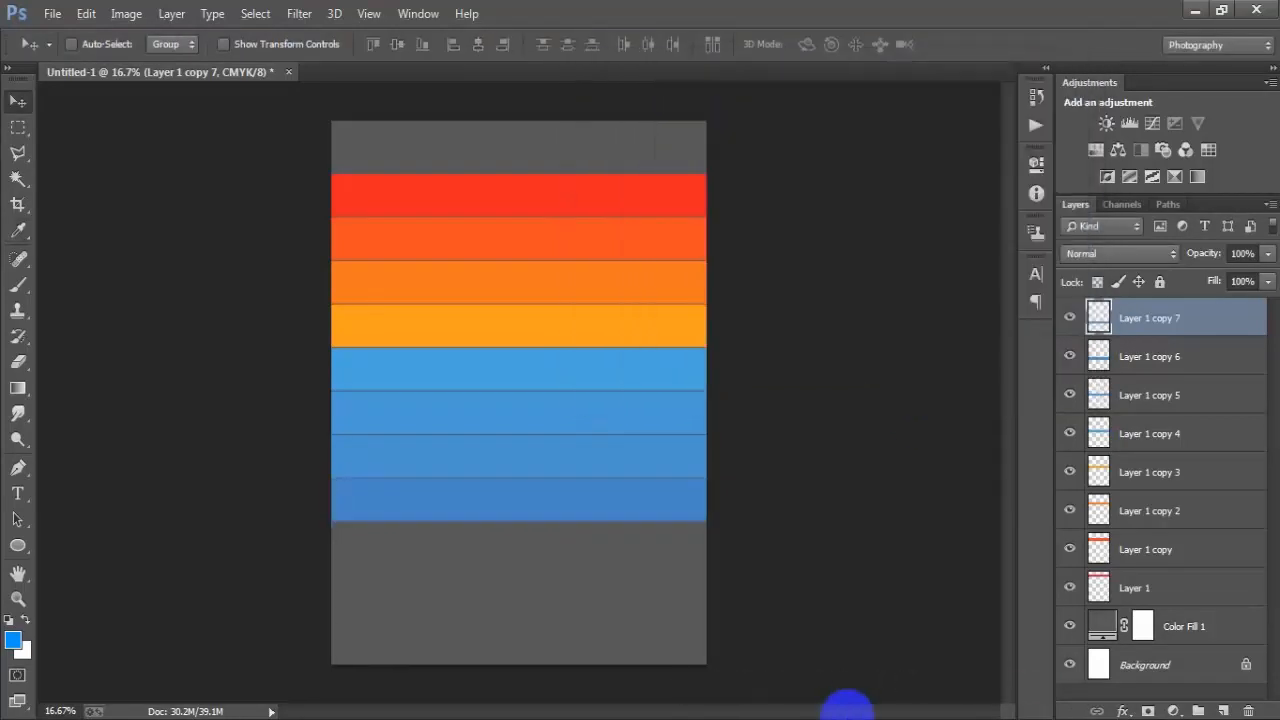
# Merge the four red and orange band layers into one layer and check it by toggling its visibility
pyautogui.click(1184, 592)
pyautogui.keyDown('shift'); pyautogui.click(1166, 473); pyautogui.keyUp('shift')
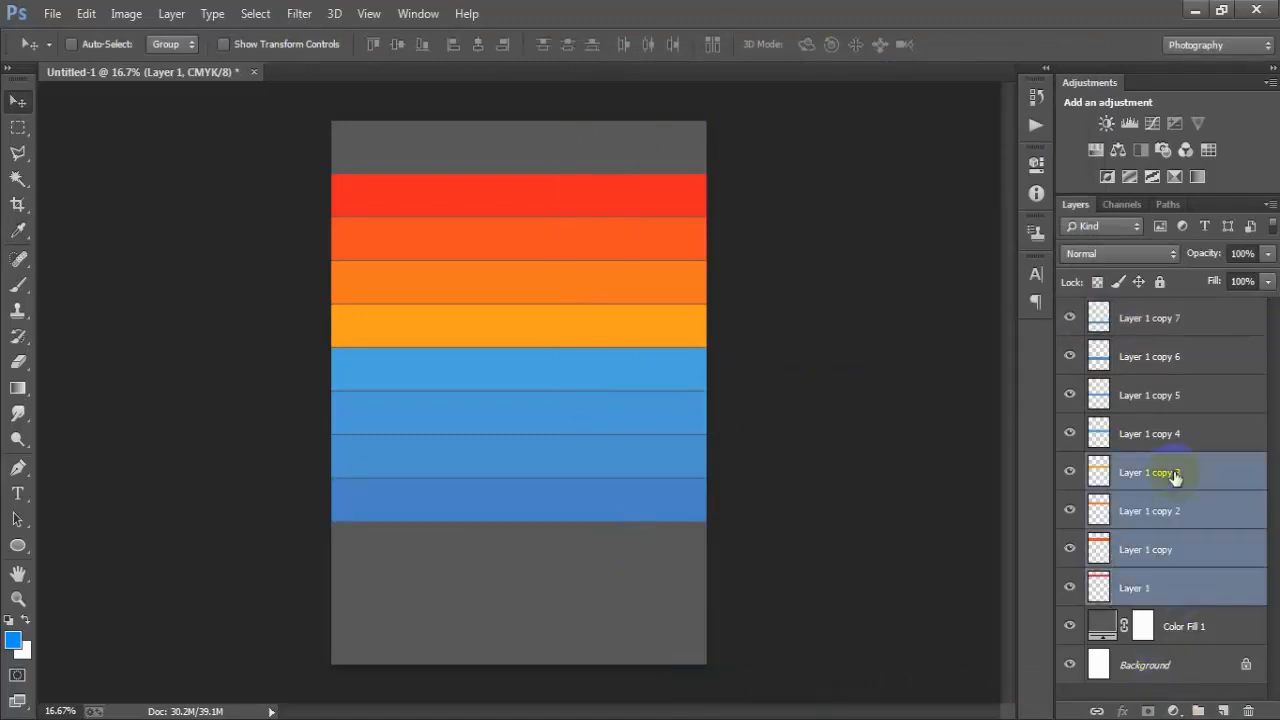
pyautogui.click(1069, 592)
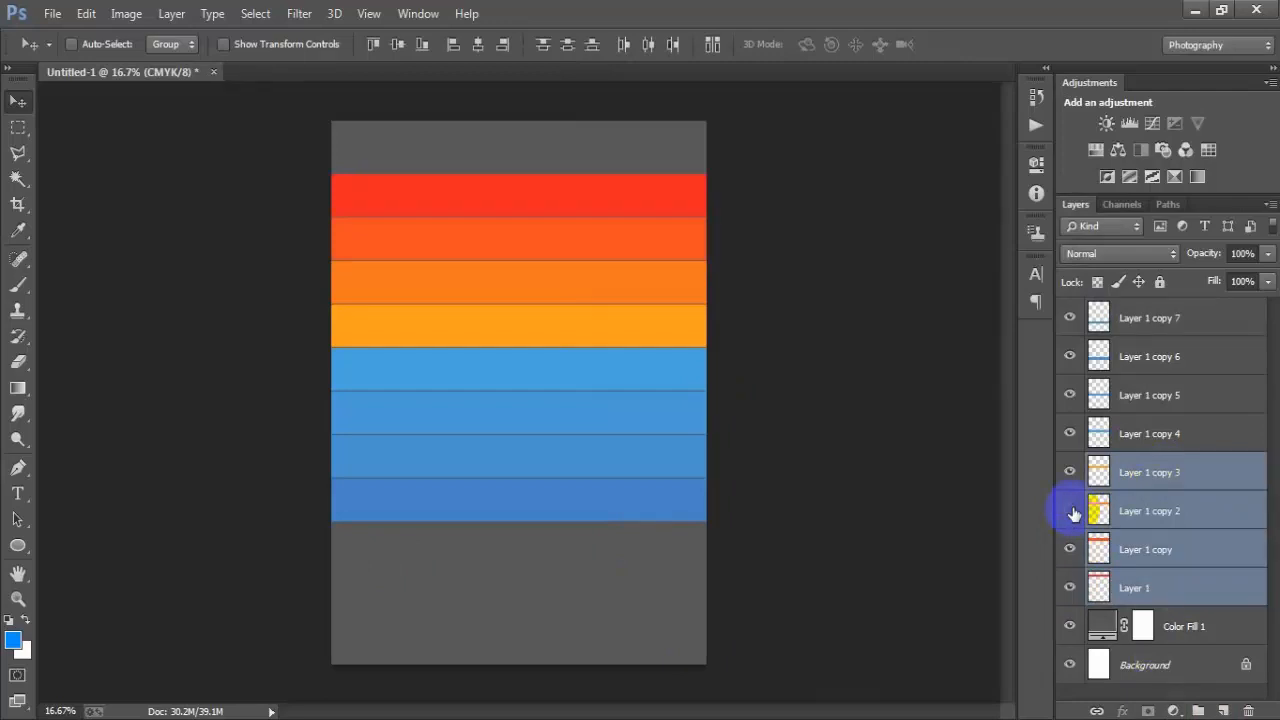
pyautogui.click(1073, 512)
pyautogui.click(1073, 512)
pyautogui.click(1072, 475)
pyautogui.click(1072, 475)
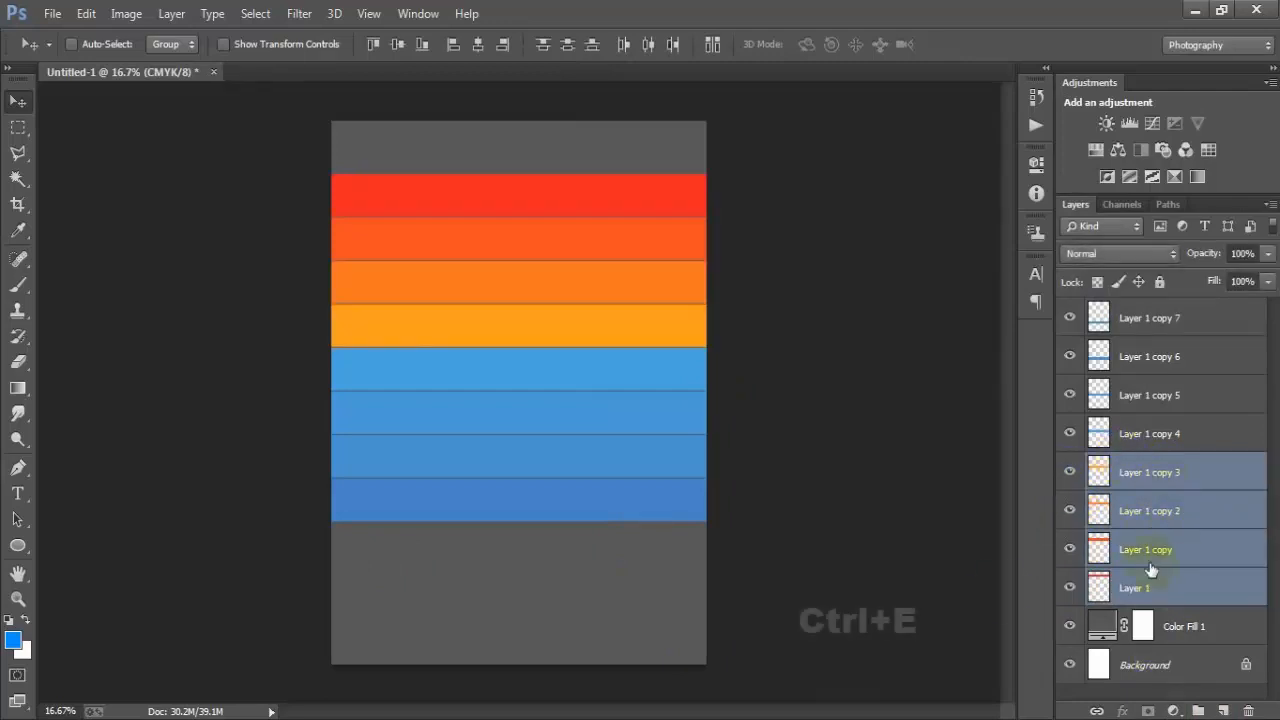
pyautogui.hotkey('ctrl', 'e')
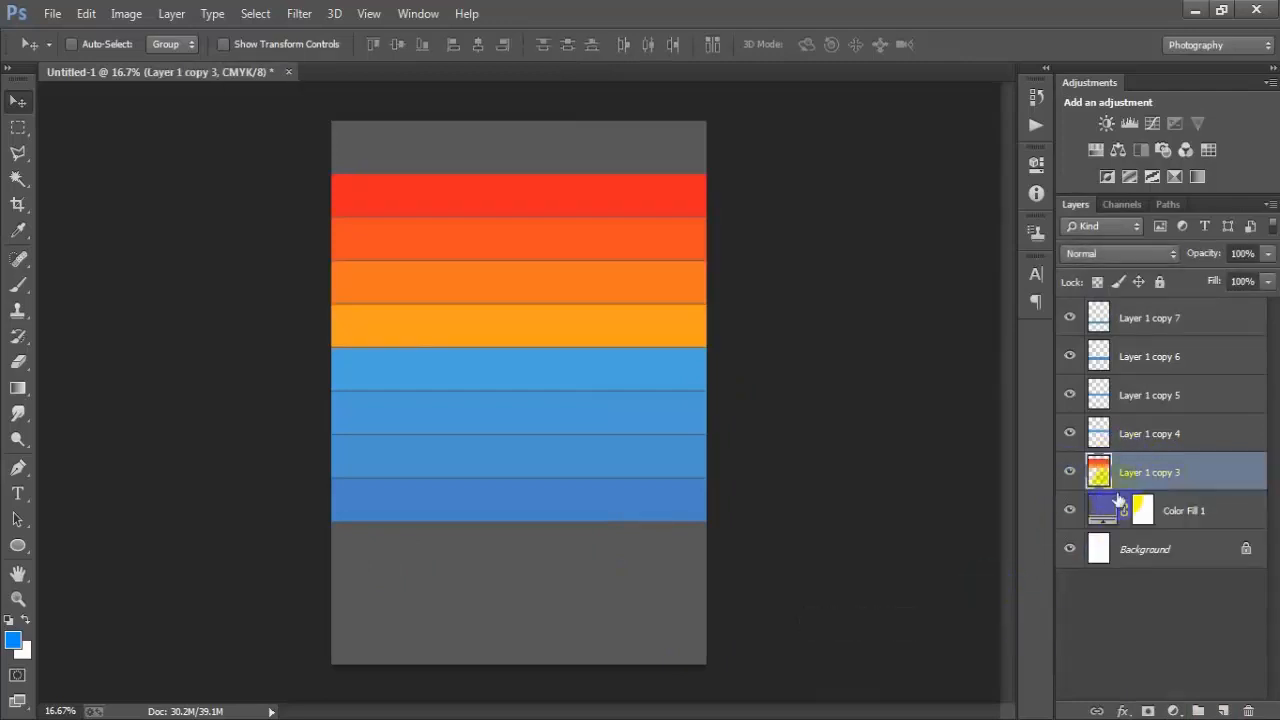
pyautogui.click(1070, 472)
pyautogui.click(1070, 472)
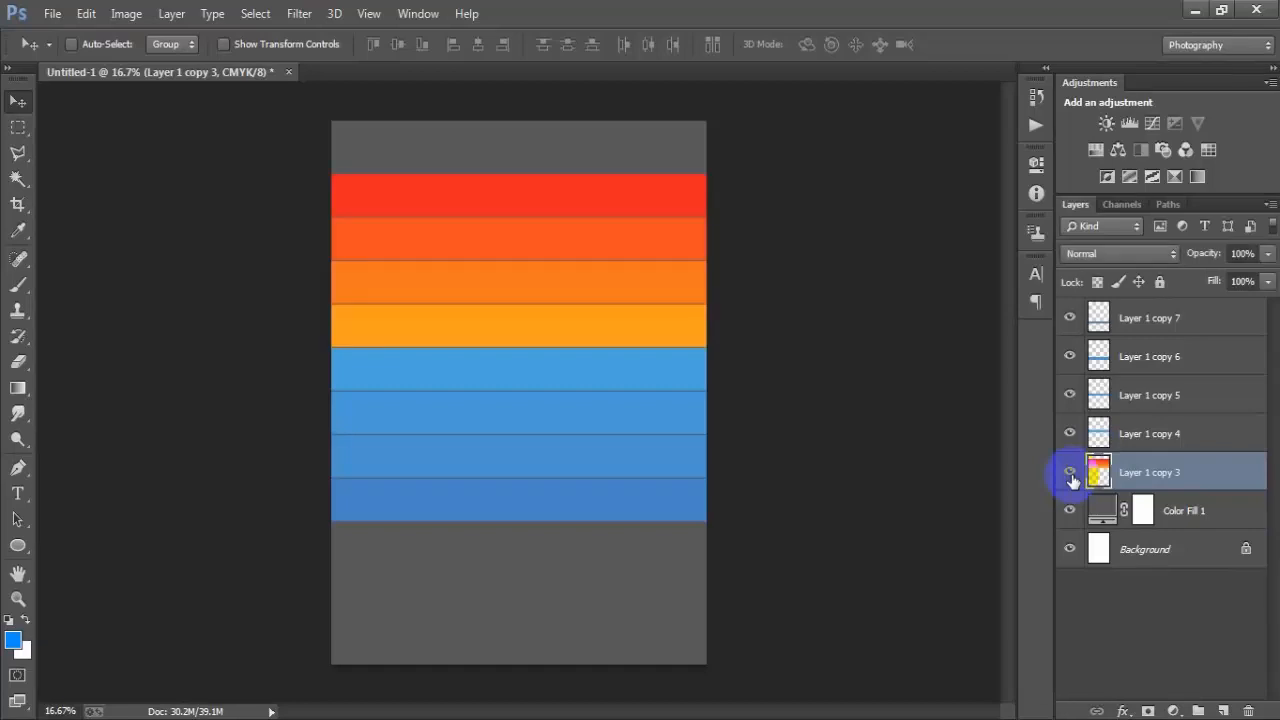
# Merge the four blue band layers into one layer and check it by toggling its visibility
pyautogui.click(1163, 320)
pyautogui.keyDown('shift'); pyautogui.click(1162, 432); pyautogui.keyUp('shift')
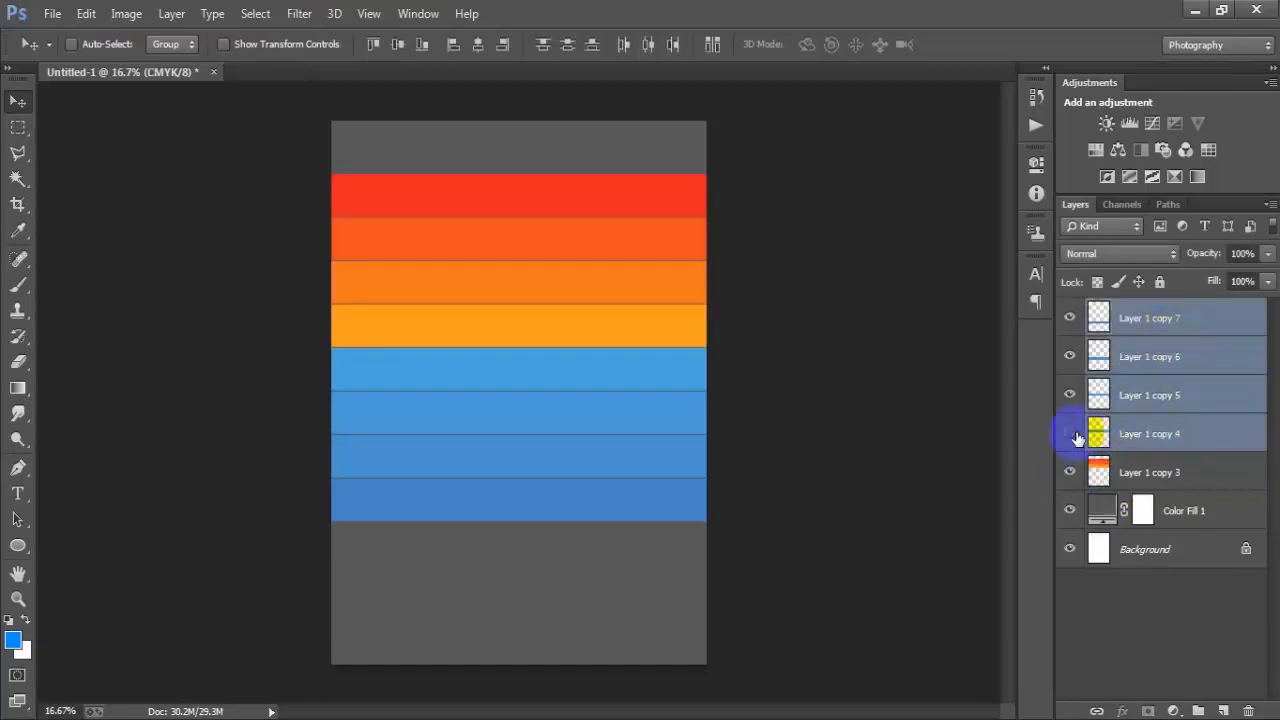
pyautogui.click(1070, 433)
pyautogui.click(1070, 433)
pyautogui.click(1070, 395)
pyautogui.click(1070, 395)
pyautogui.click(1070, 356)
pyautogui.click(1070, 356)
pyautogui.hotkey('ctrl', 'e')
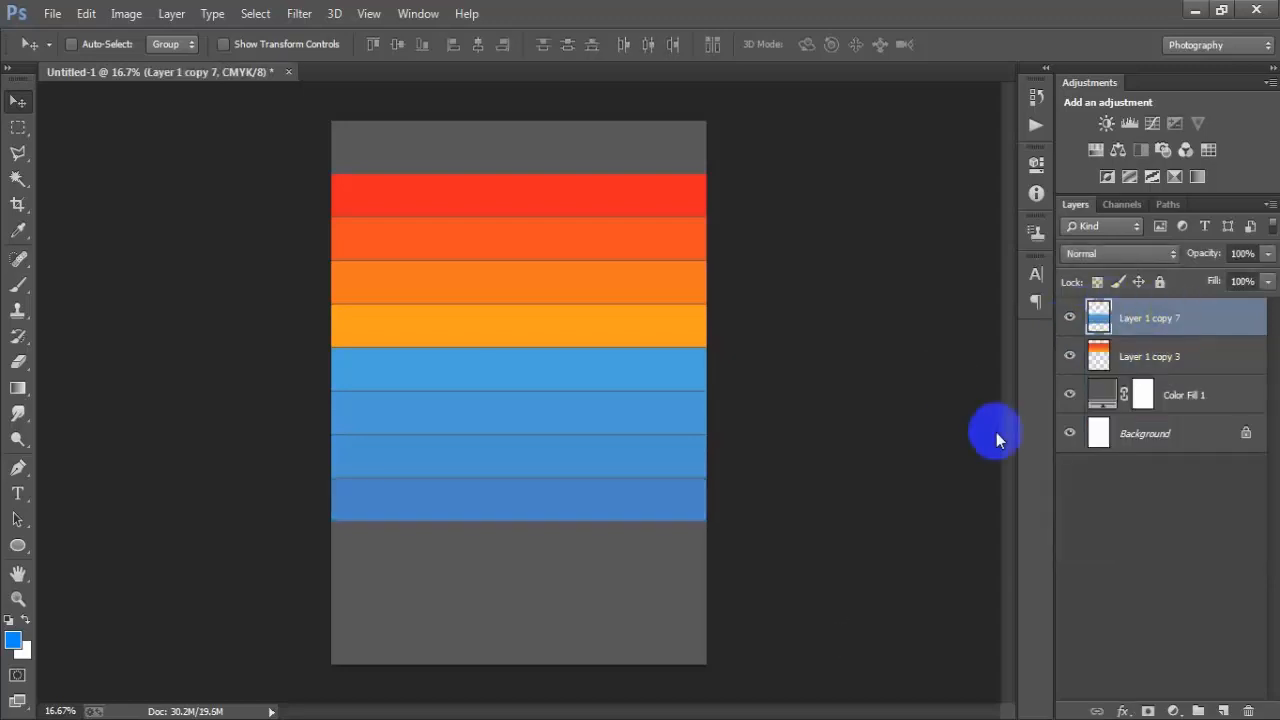
pyautogui.click(1069, 319)
pyautogui.click(1069, 319)
pyautogui.click(1069, 319)
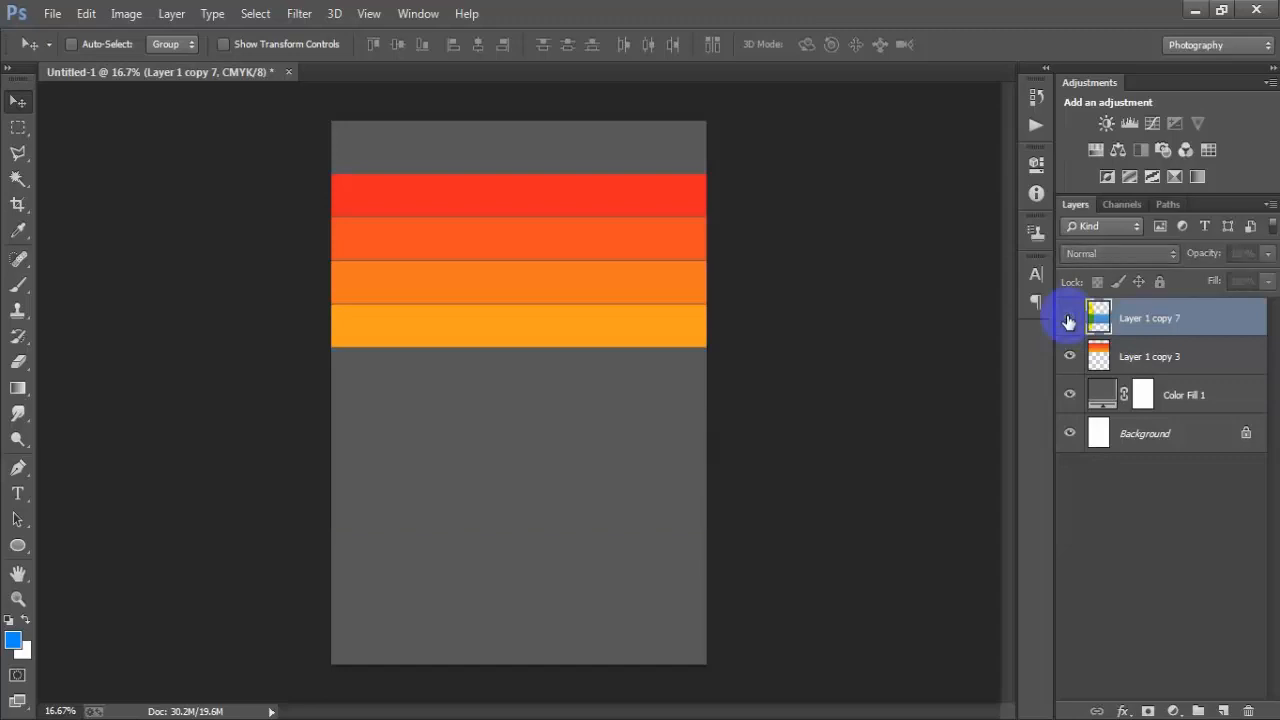
pyautogui.click(1069, 319)
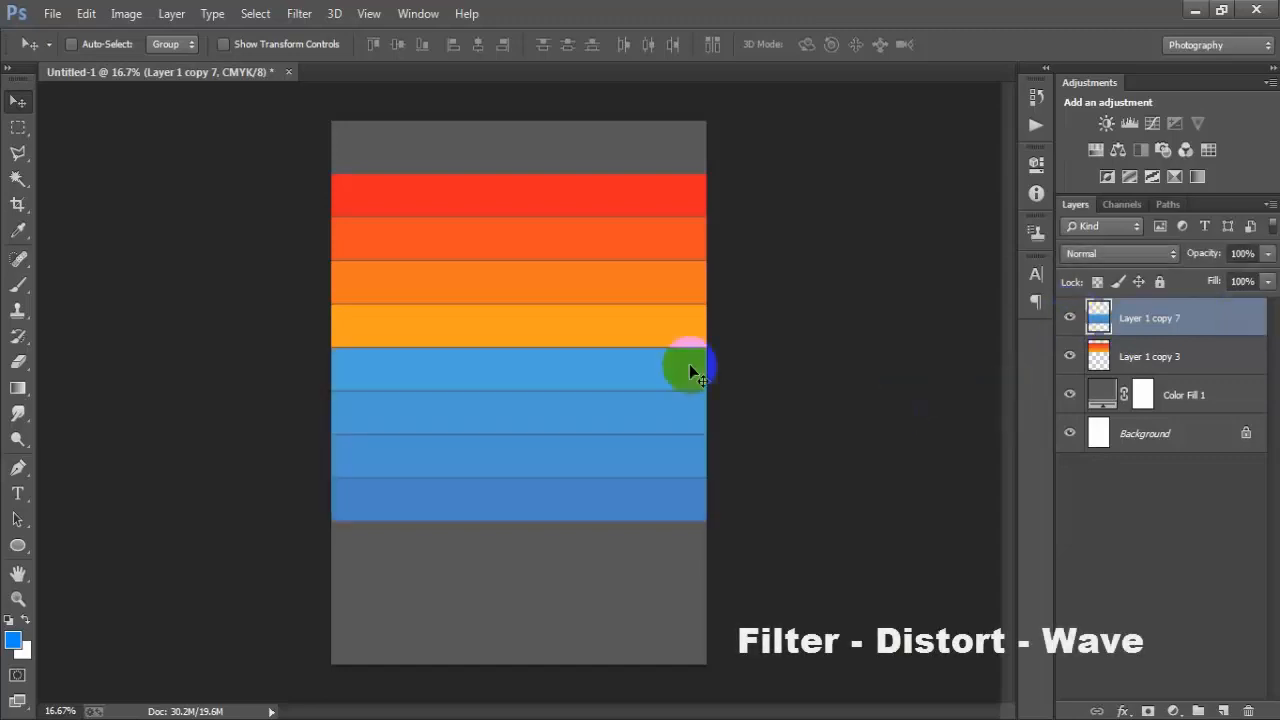
# Start a Wave distortion on the blue bands layer with 1 generator and a maximum wavelength of 999
pyautogui.click(299, 14)
pyautogui.moveTo(337, 289)
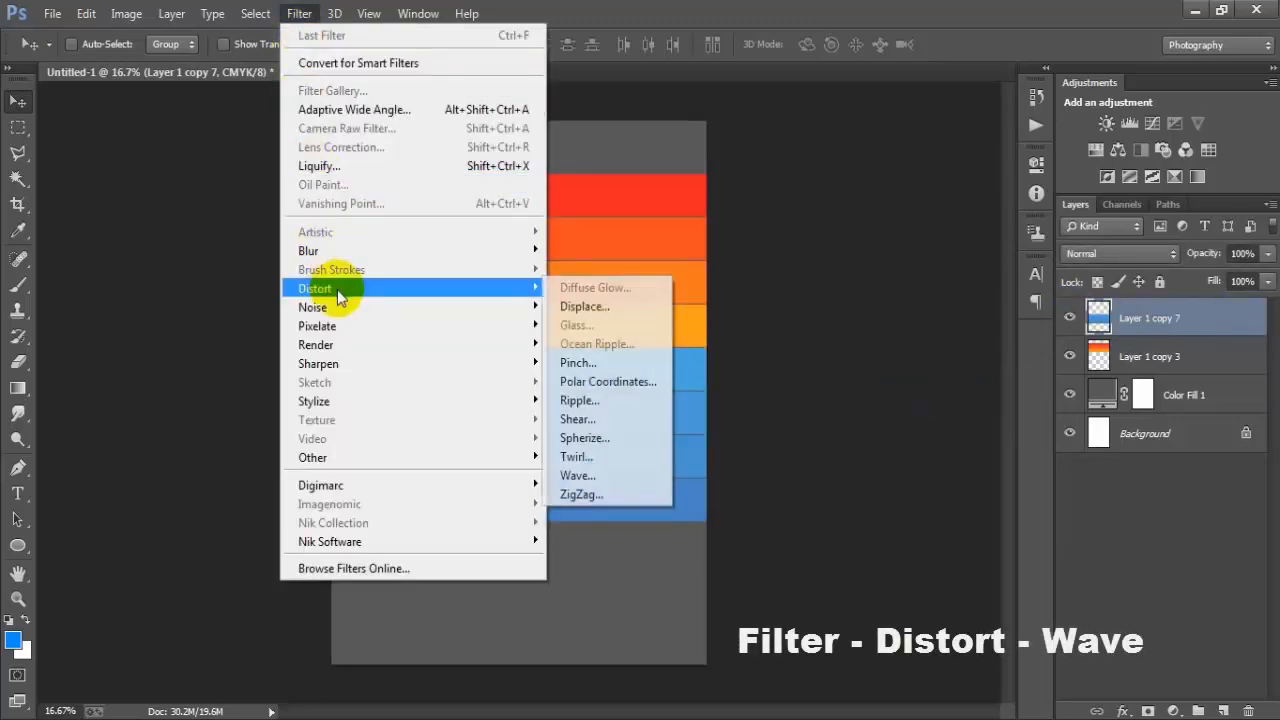
pyautogui.click(648, 487)
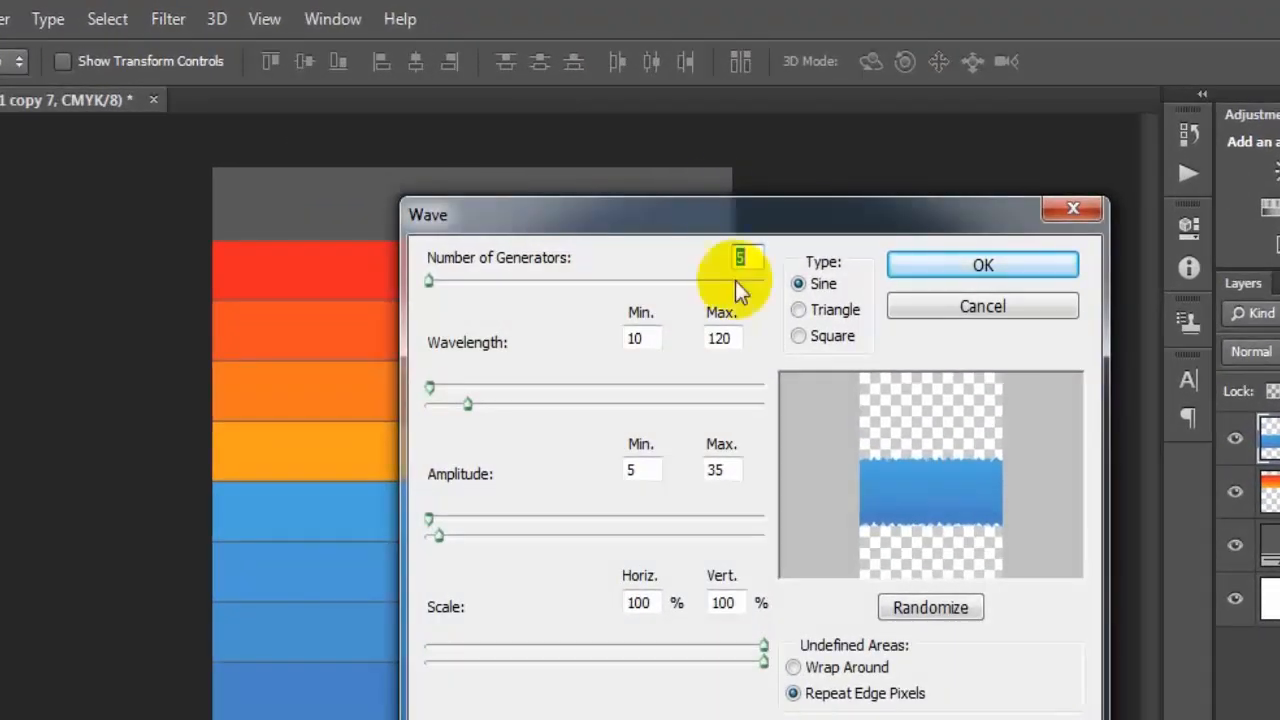
pyautogui.click(750, 258)
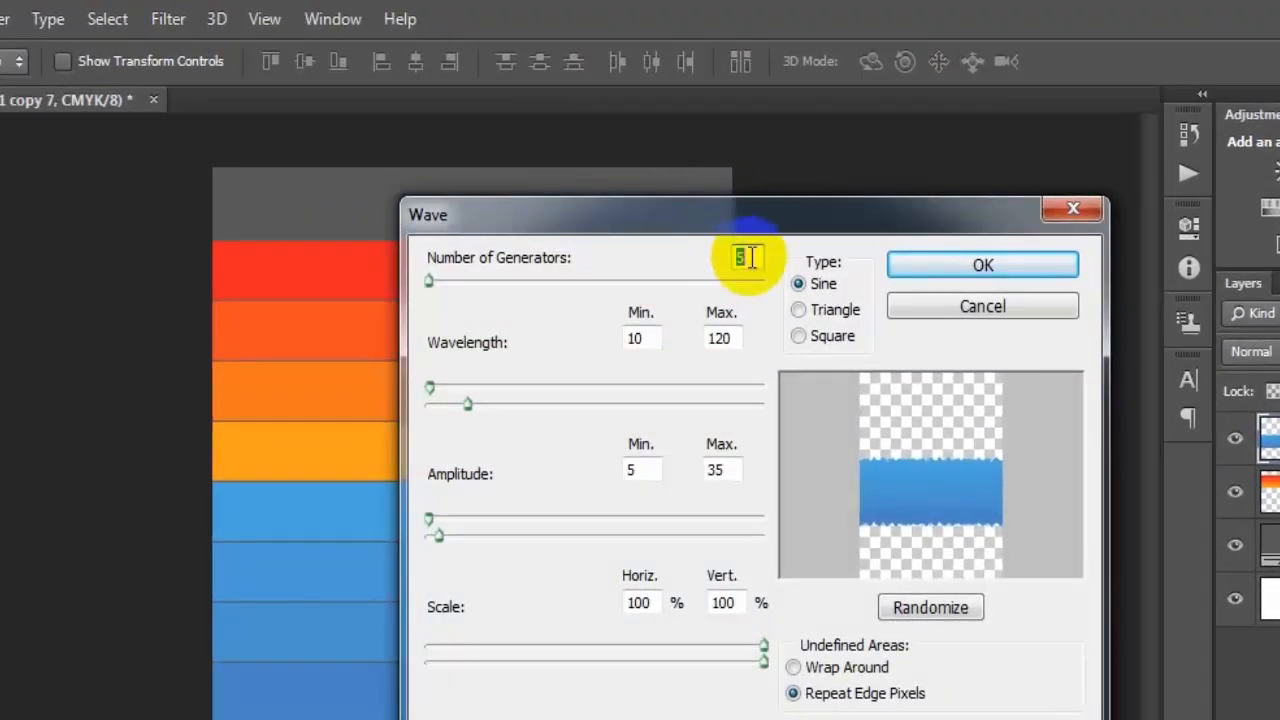
pyautogui.write('1')
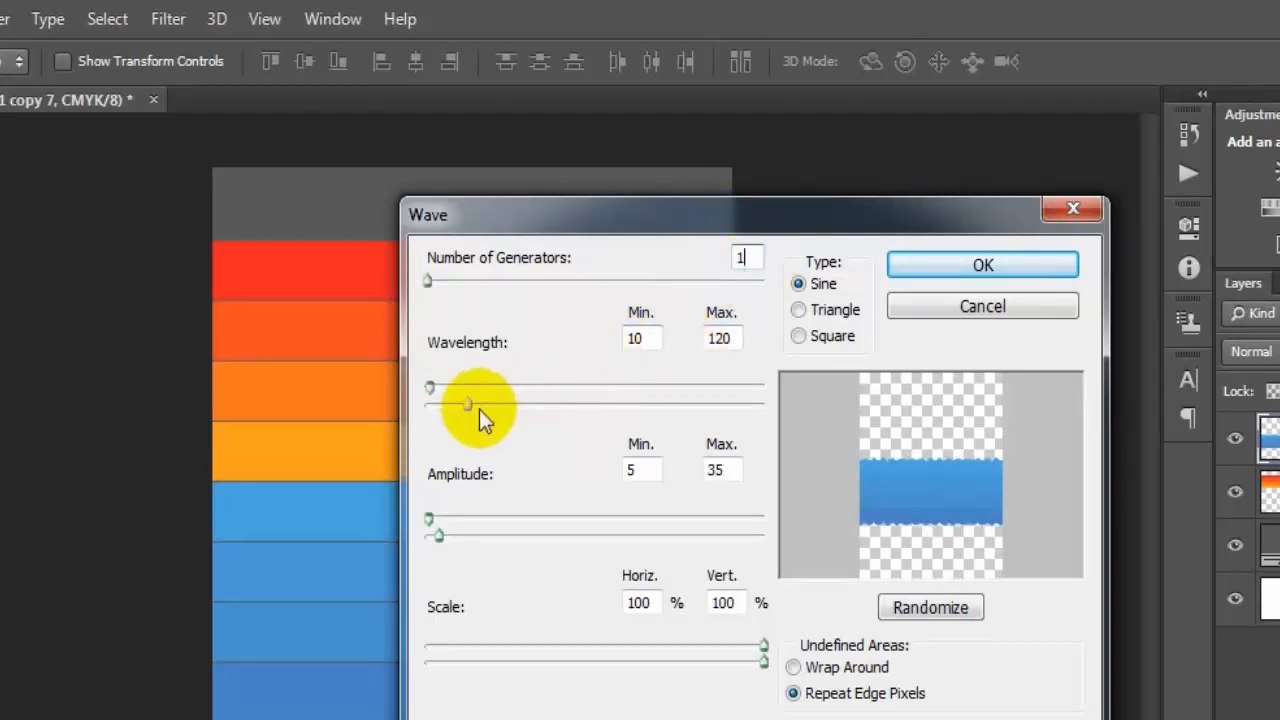
pyautogui.moveTo(479, 409); pyautogui.dragTo(778, 406)
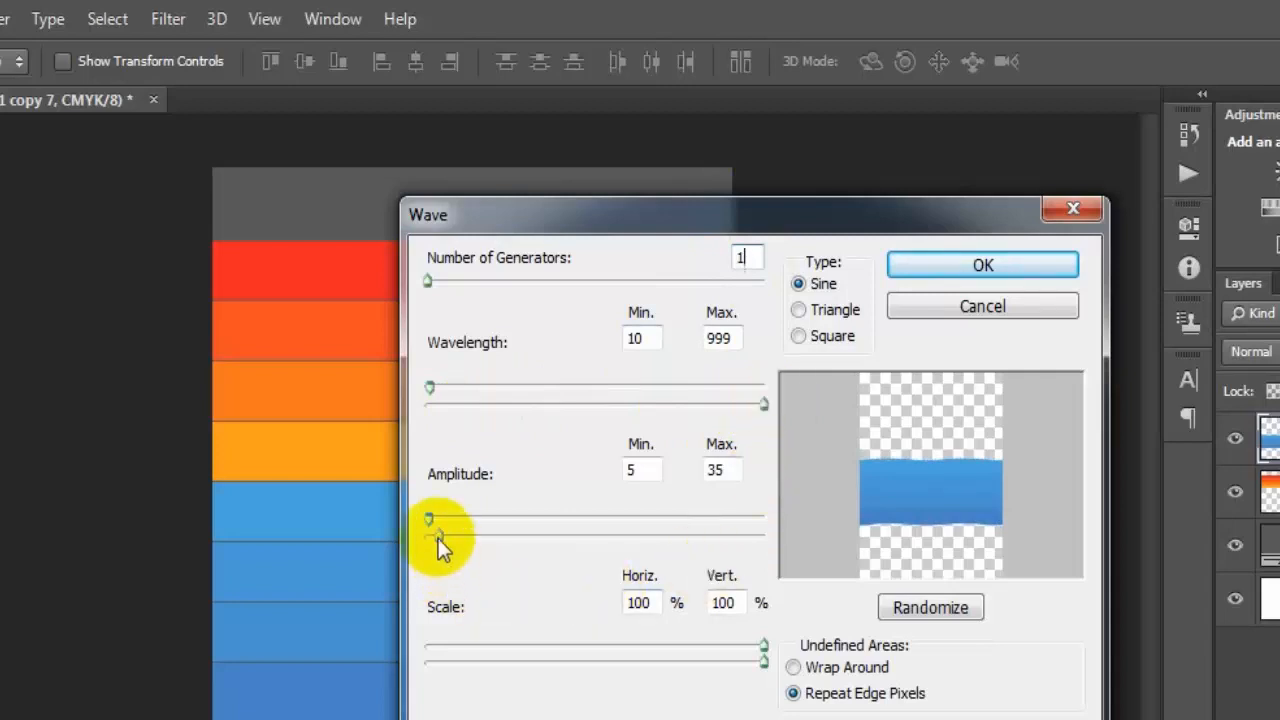
# Set the wave amplitude to minimum 1 and maximum 300 and apply the distortion to the blue bands
pyautogui.doubleClick(634, 470)
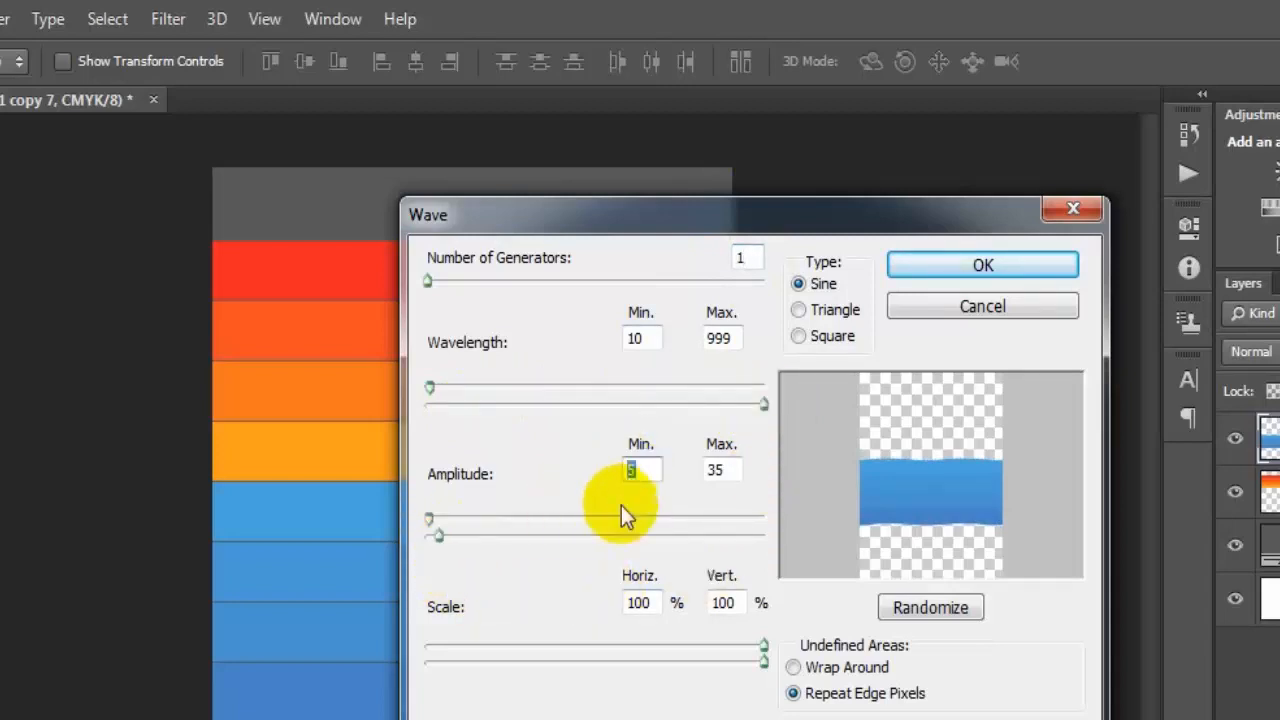
pyautogui.moveTo(440, 541); pyautogui.dragTo(529, 545)
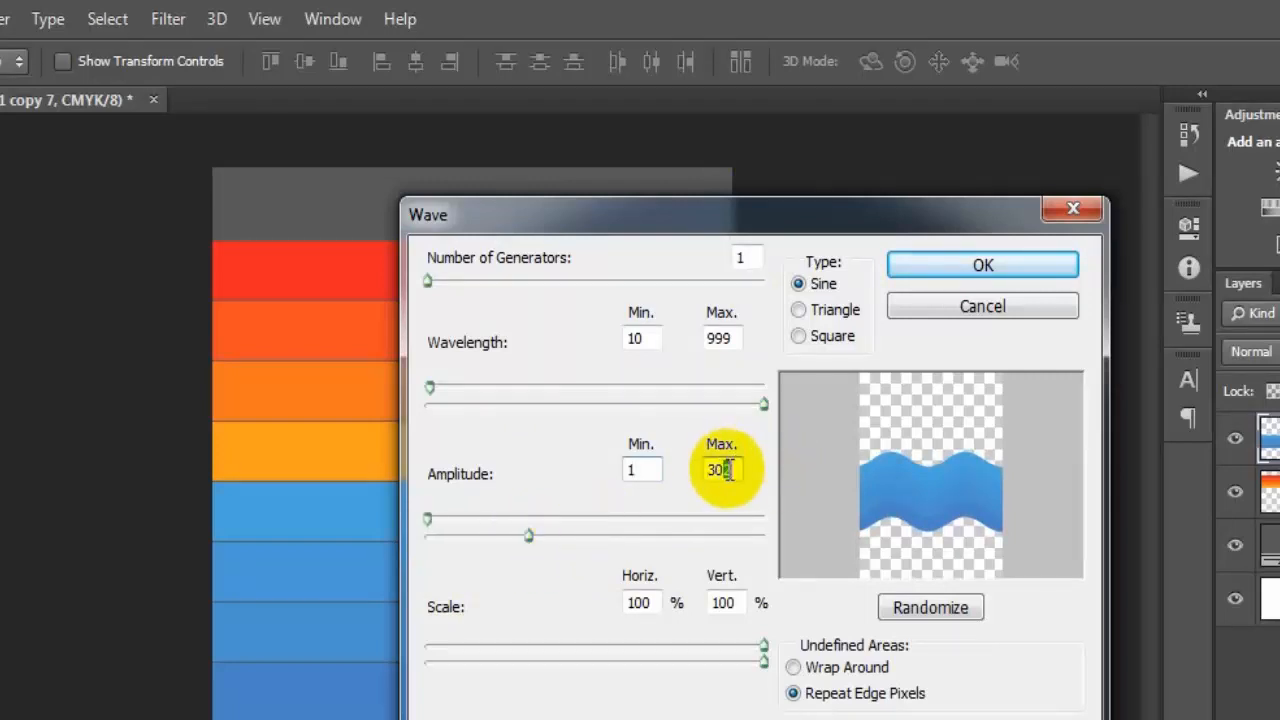
pyautogui.moveTo(721, 470); pyautogui.dragTo(737, 472)
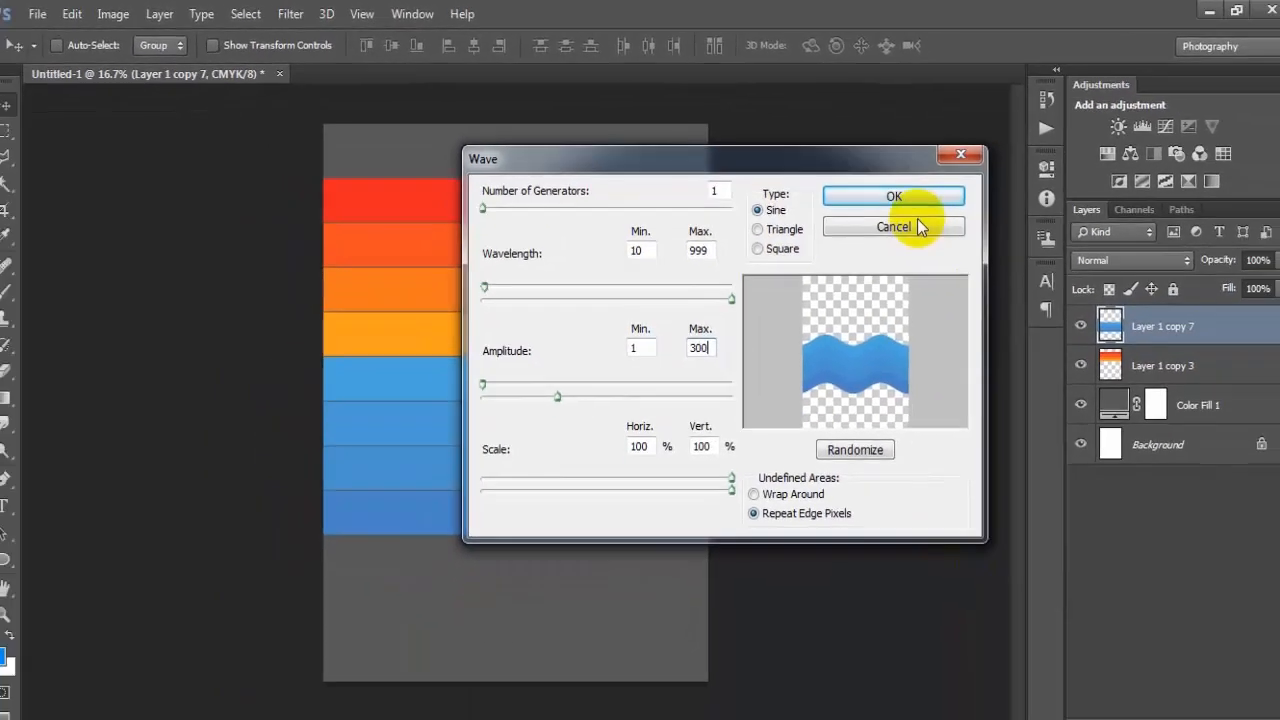
pyautogui.click(893, 196)
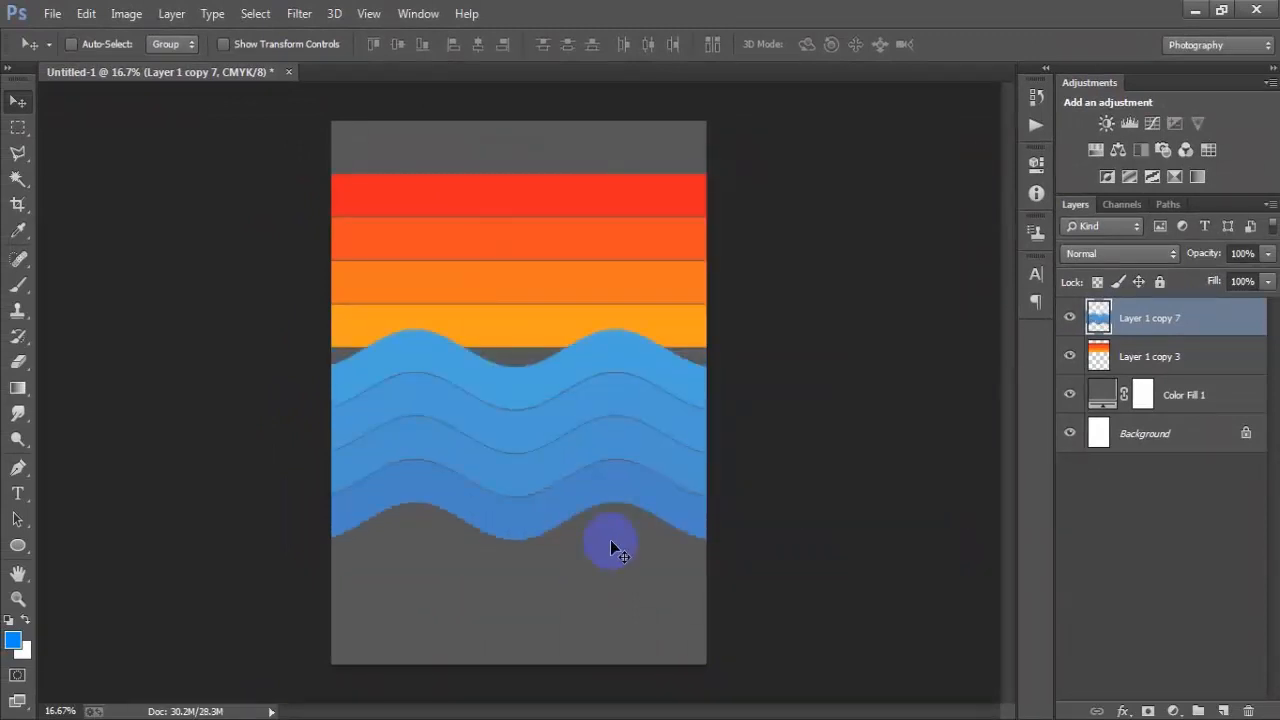
# Free-transform the blue waves: move them straight up over the lowest orange band and widen them symmetrically to about 122%
pyautogui.hotkey('ctrl', 't')
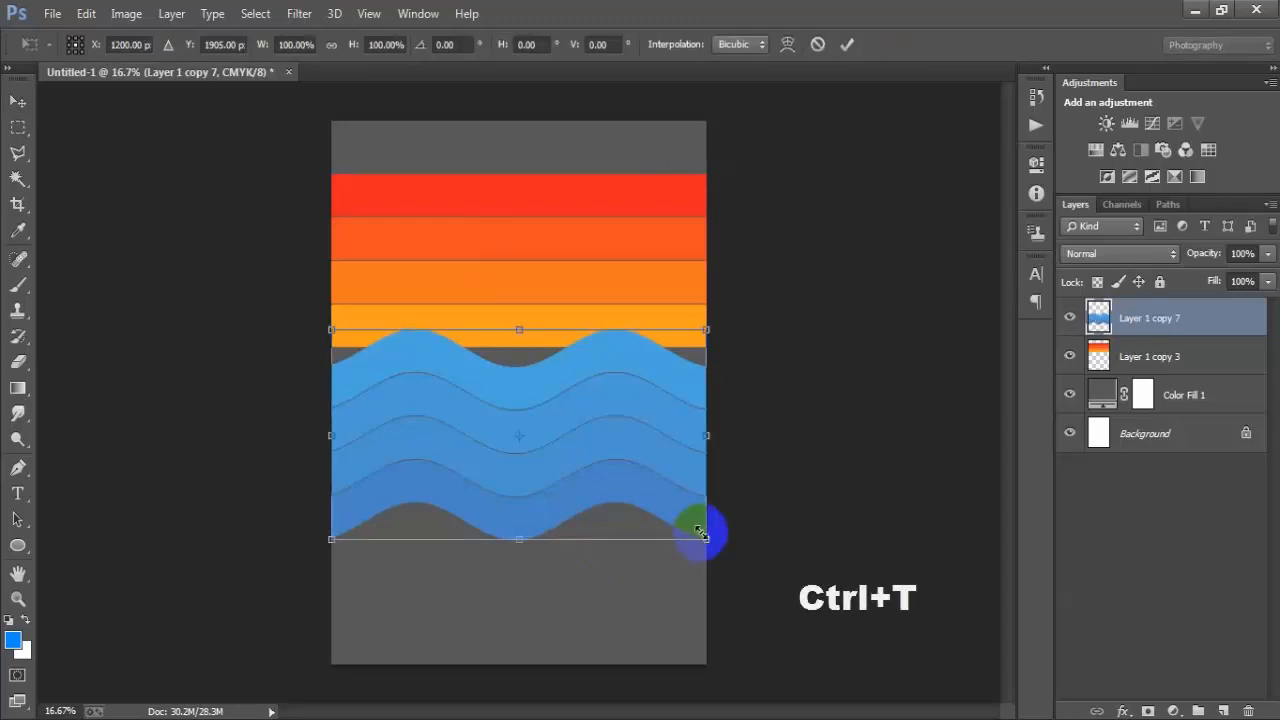
pyautogui.moveTo(670, 480); pyautogui.dragTo(670, 461)
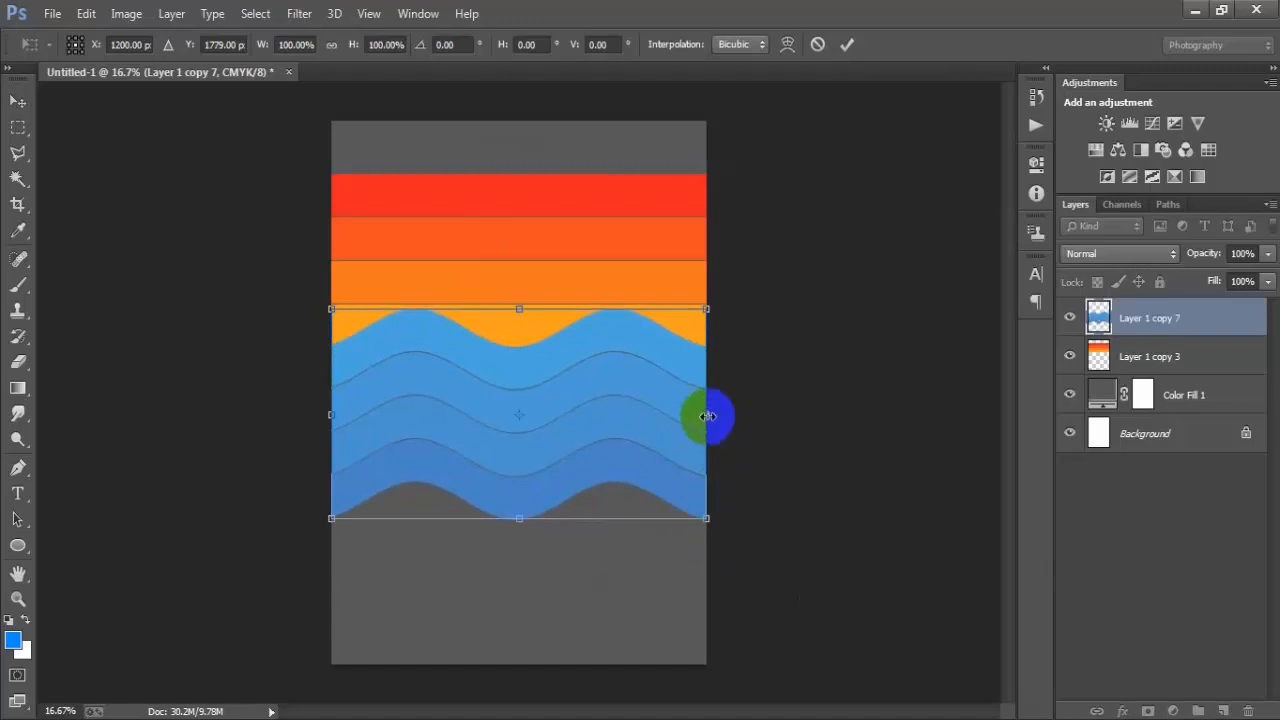
pyautogui.moveTo(707, 415); pyautogui.dragTo(747, 416)
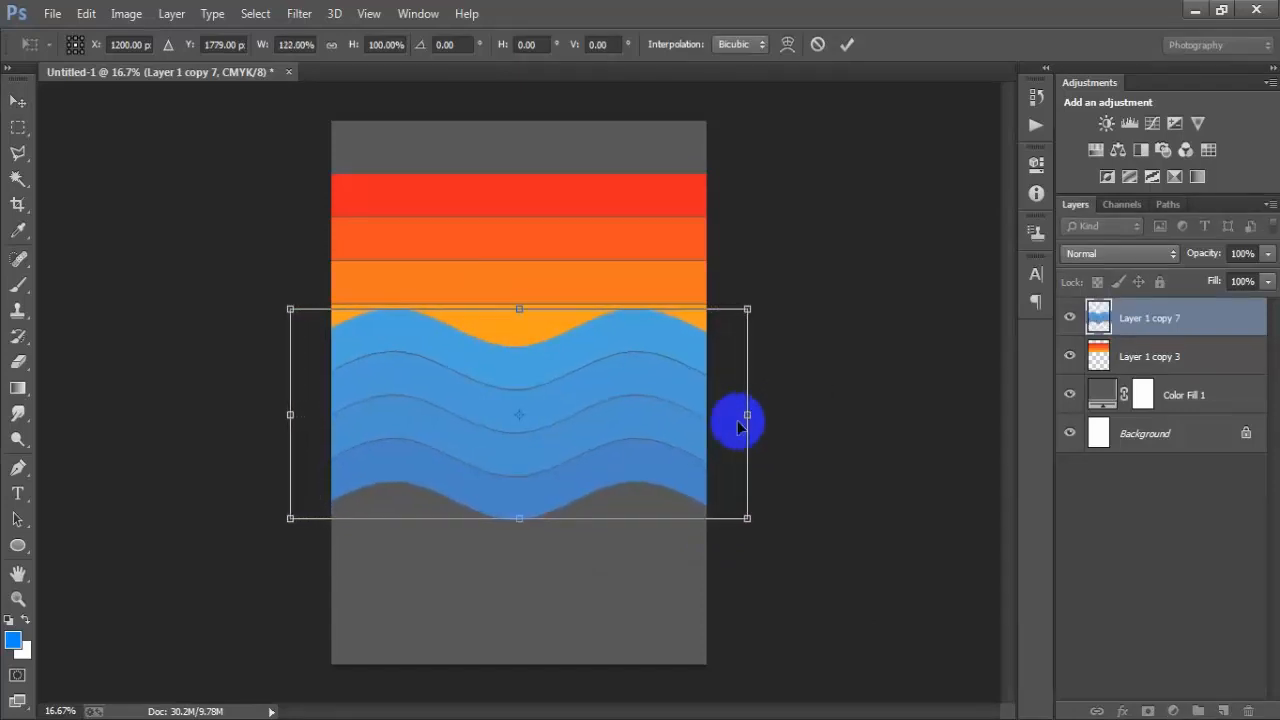
pyautogui.click(846, 46)
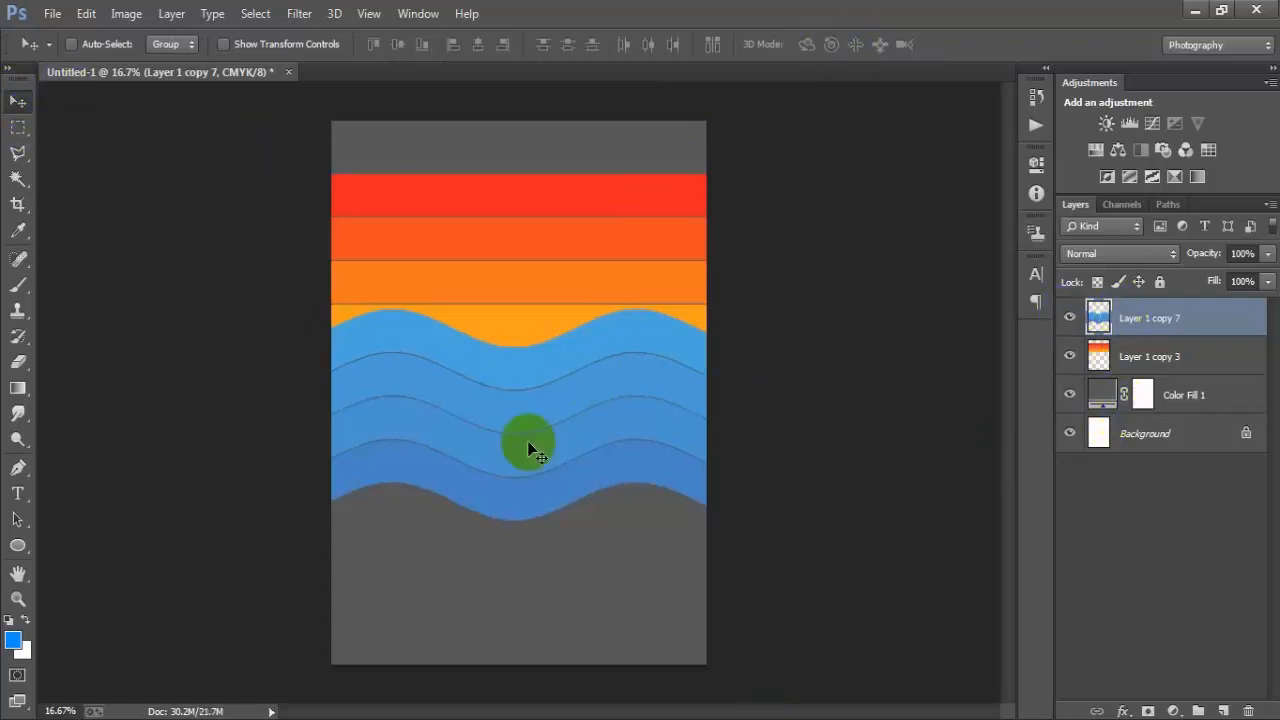
# Nudge the blue waves slightly upward so their trough meets the lower edge of the lowest orange band
pyautogui.hotkey('shift', 'Down')
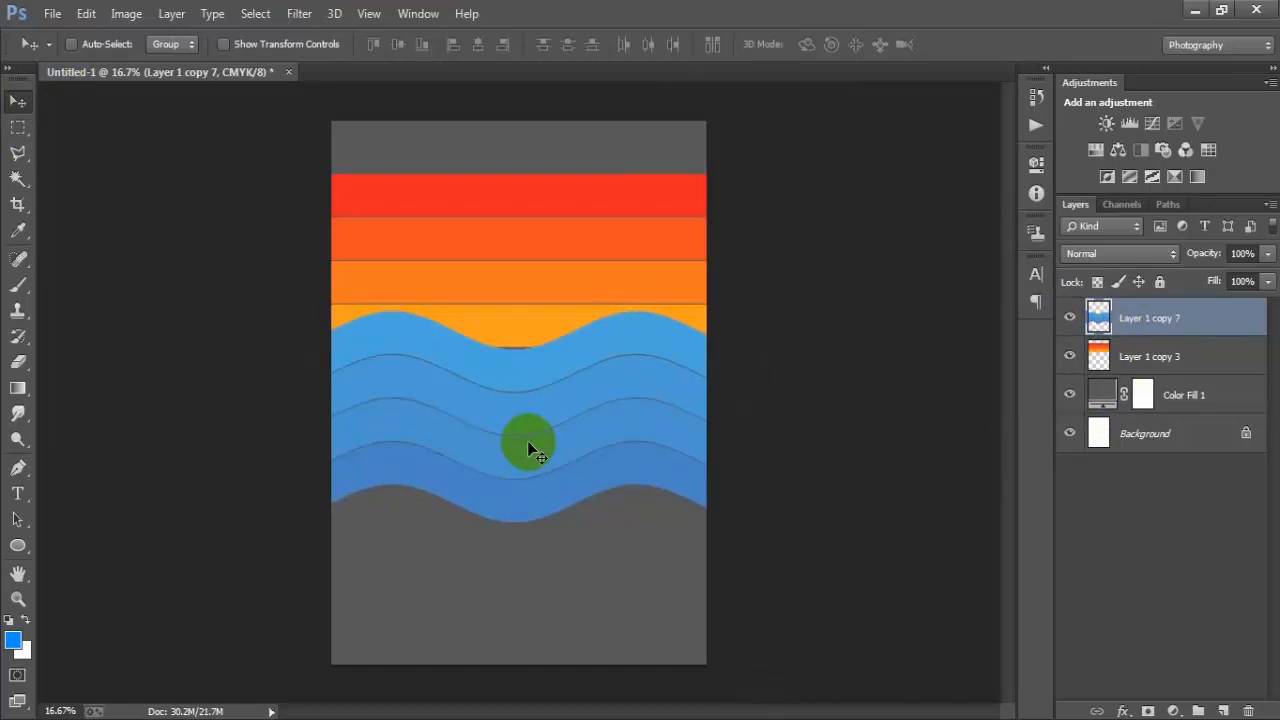
pyautogui.hotkey('shift', 'Up')
pyautogui.hotkey('shift', 'Up')
pyautogui.hotkey('shift', 'Up')
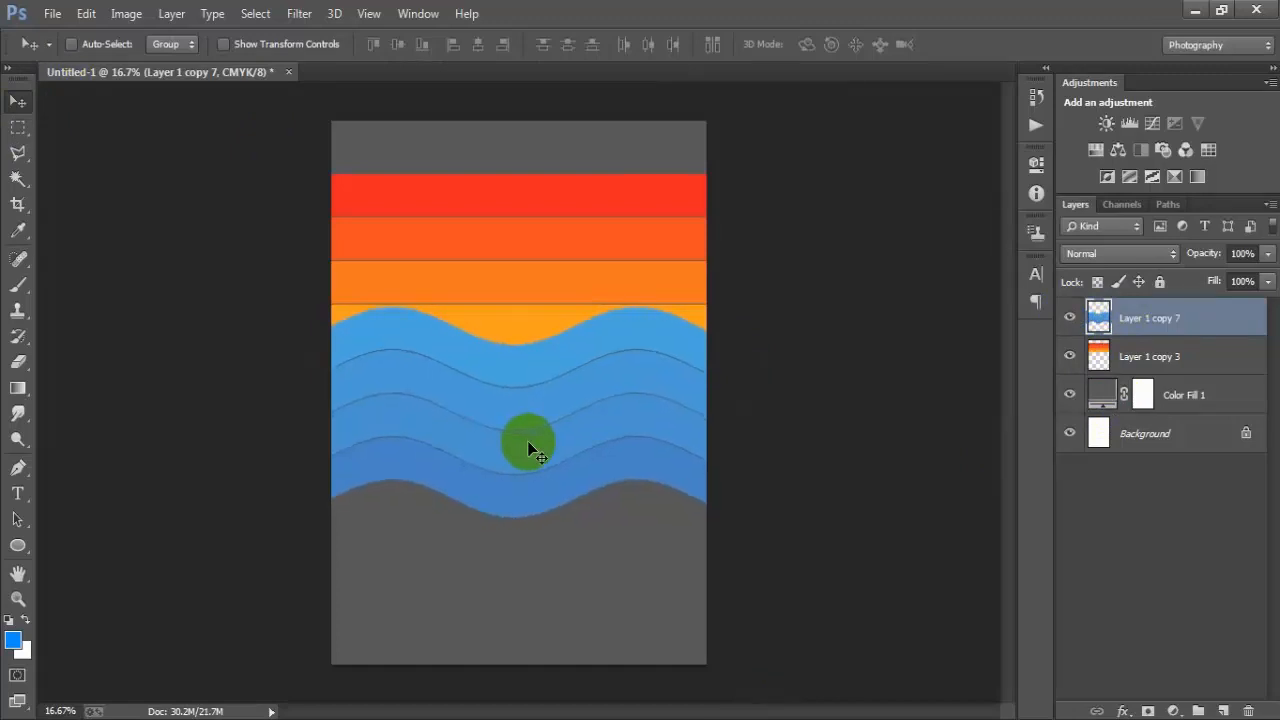
# Identify the red-orange bands layer by toggling its visibility, then widen it to about 111.5% and stretch it upward to about 105.7% height
pyautogui.click(1144, 368)
pyautogui.click(1068, 358)
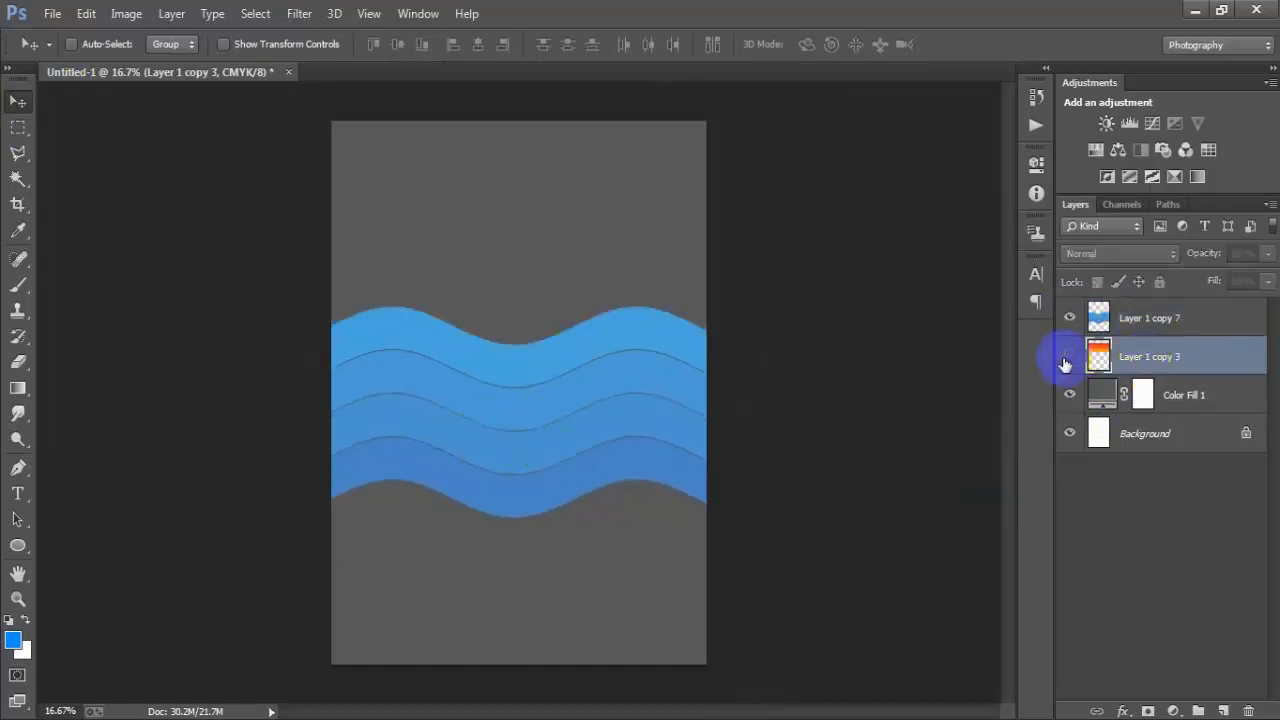
pyautogui.click(1066, 360)
pyautogui.hotkey('ctrl', 't')
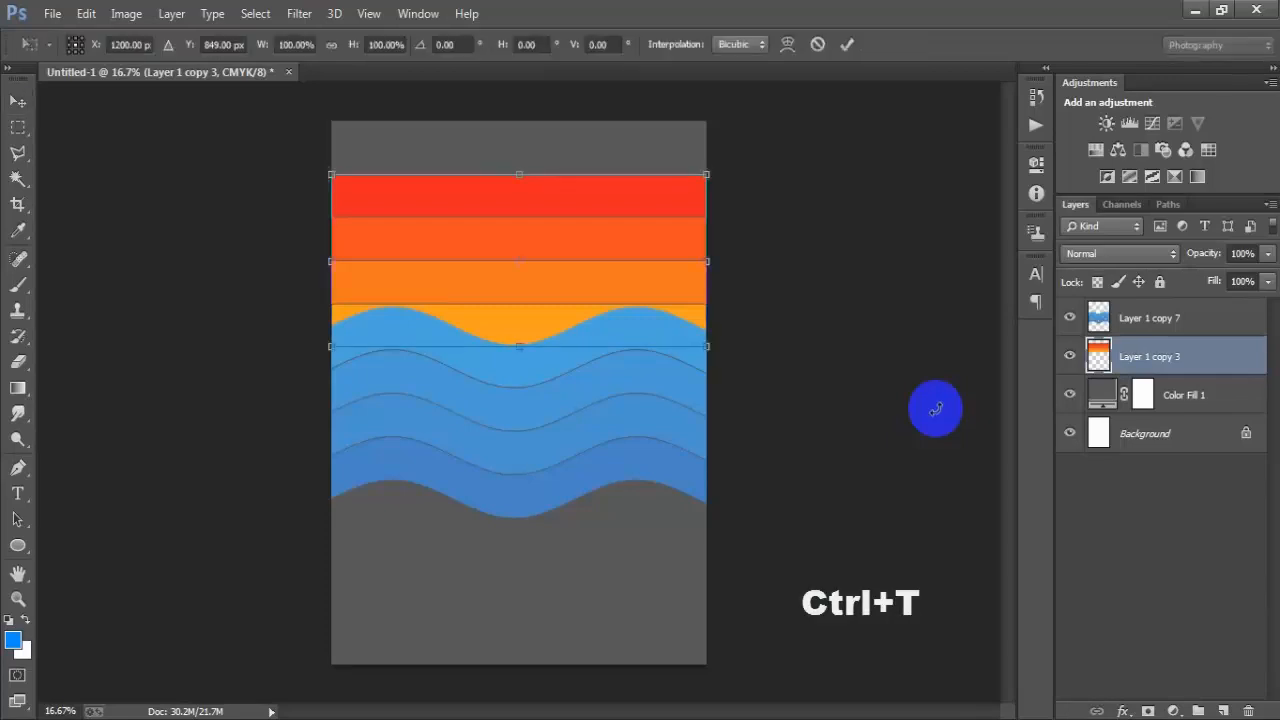
pyautogui.moveTo(707, 261); pyautogui.dragTo(727, 258)
pyautogui.moveTo(519, 174); pyautogui.dragTo(519, 160)
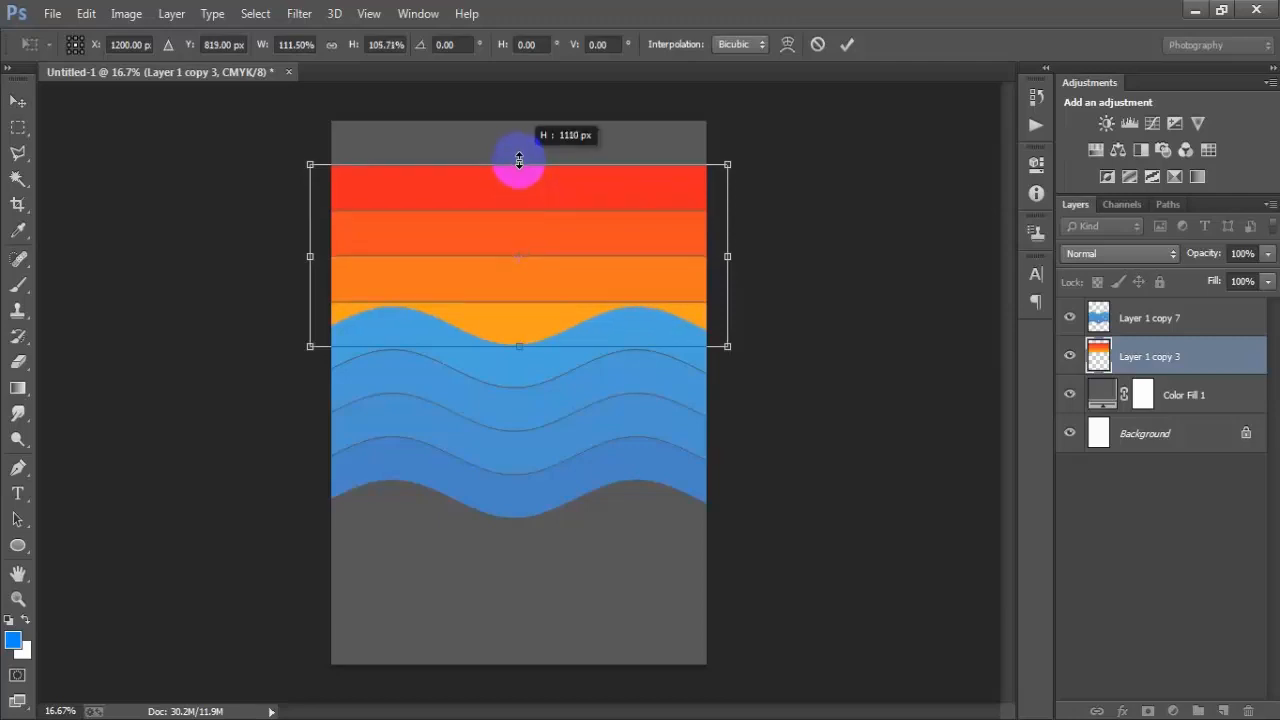
pyautogui.moveTo(519, 160); pyautogui.dragTo(519, 162)
pyautogui.click(847, 44)
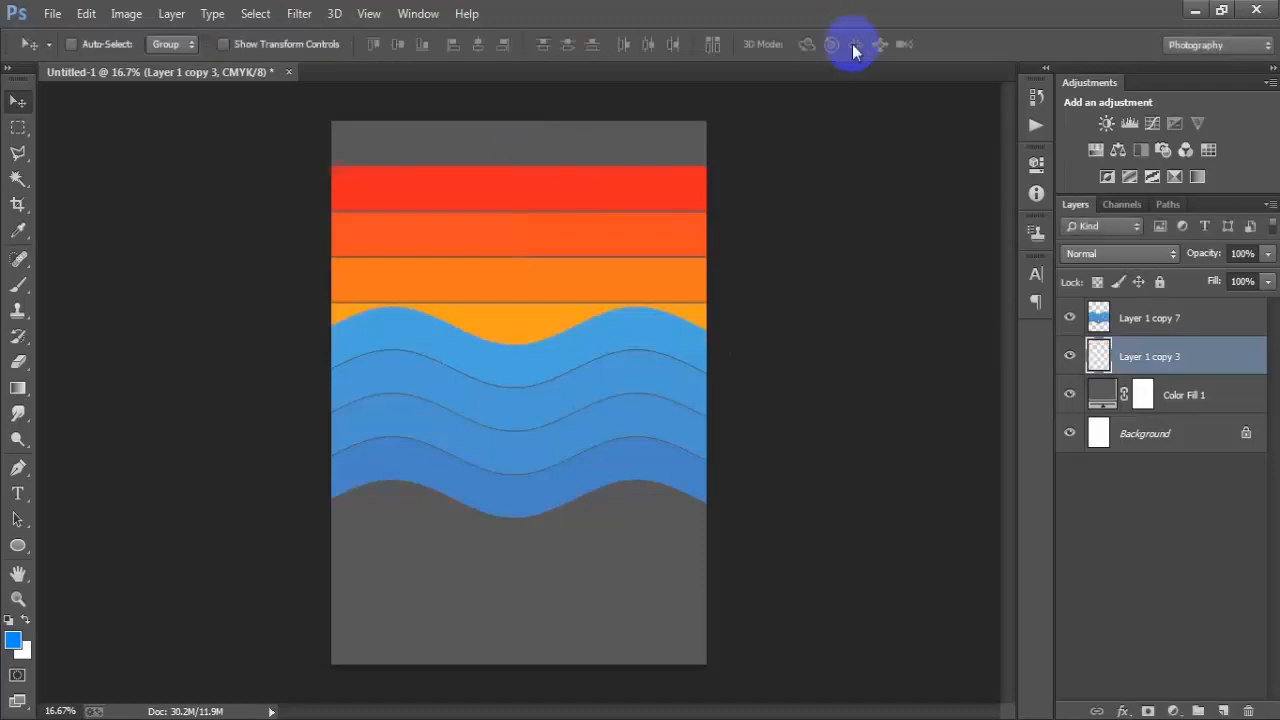
# Reselect the blue waves layer and fine-tune its vertical position against the lower edge of the orange band
pyautogui.click(1150, 322)
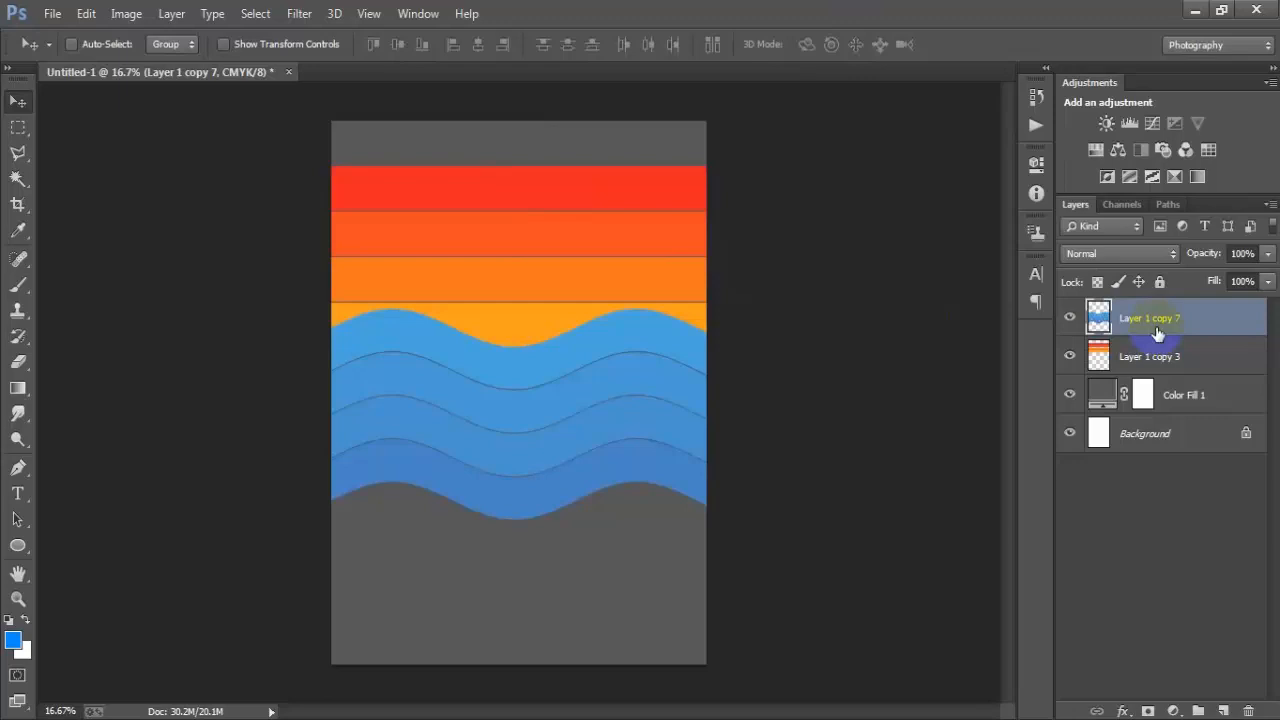
pyautogui.hotkey('shift', 'Down')
pyautogui.hotkey('shift', 'Up')
pyautogui.hotkey('shift', 'Up')
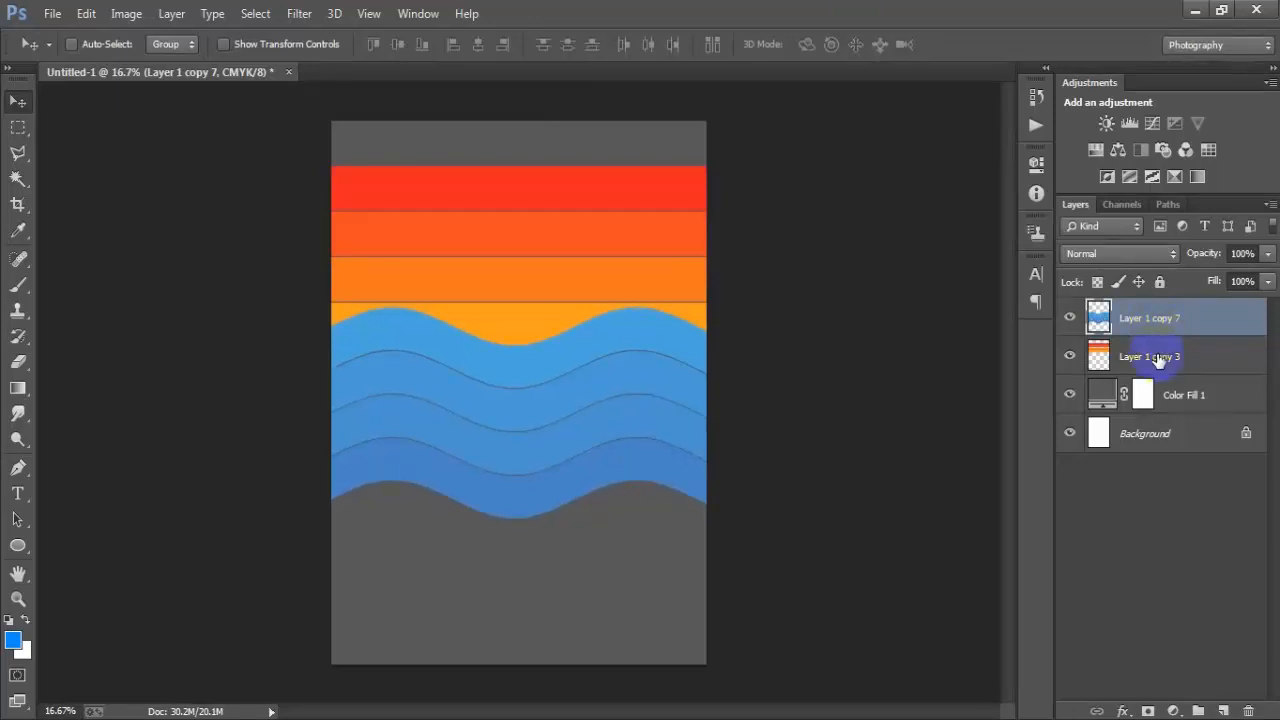
# Merge the blue waves layer and the red-orange bands layer into a single layer
pyautogui.keyDown('shift'); pyautogui.click(1158, 361); pyautogui.keyUp('shift')
pyautogui.click(1069, 317)
pyautogui.click(1069, 317)
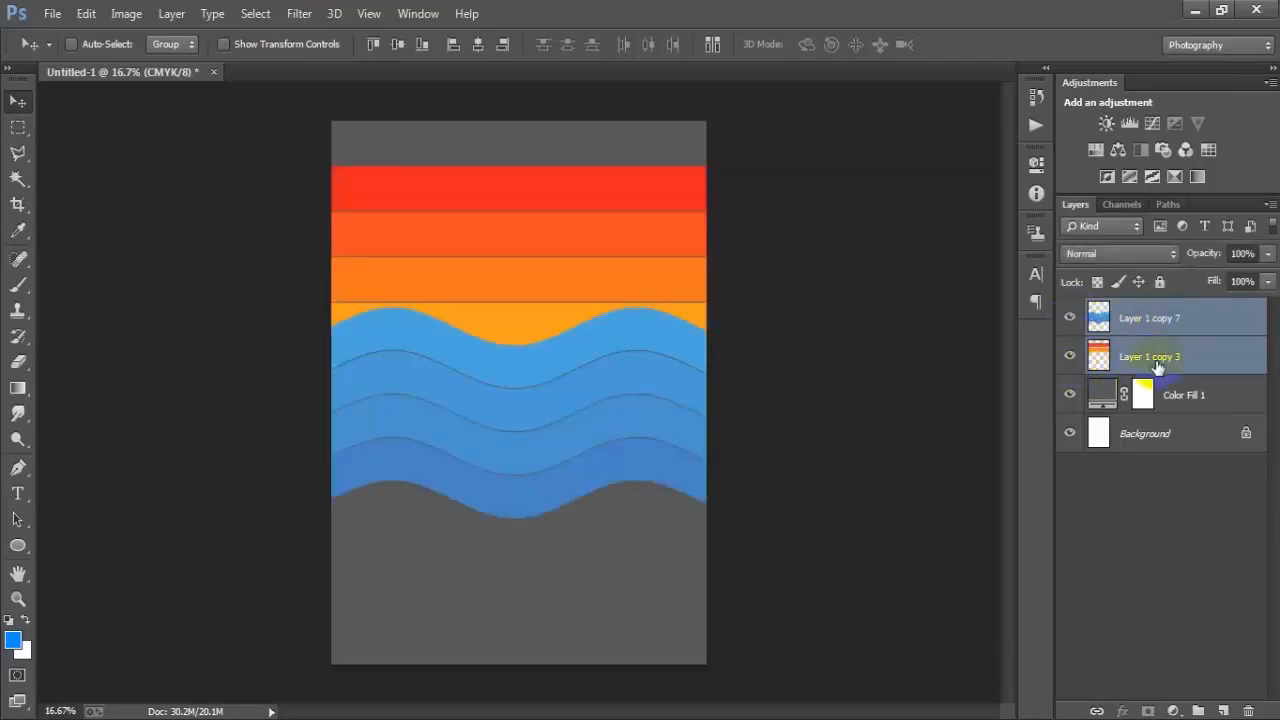
pyautogui.hotkey('ctrl', 'e')
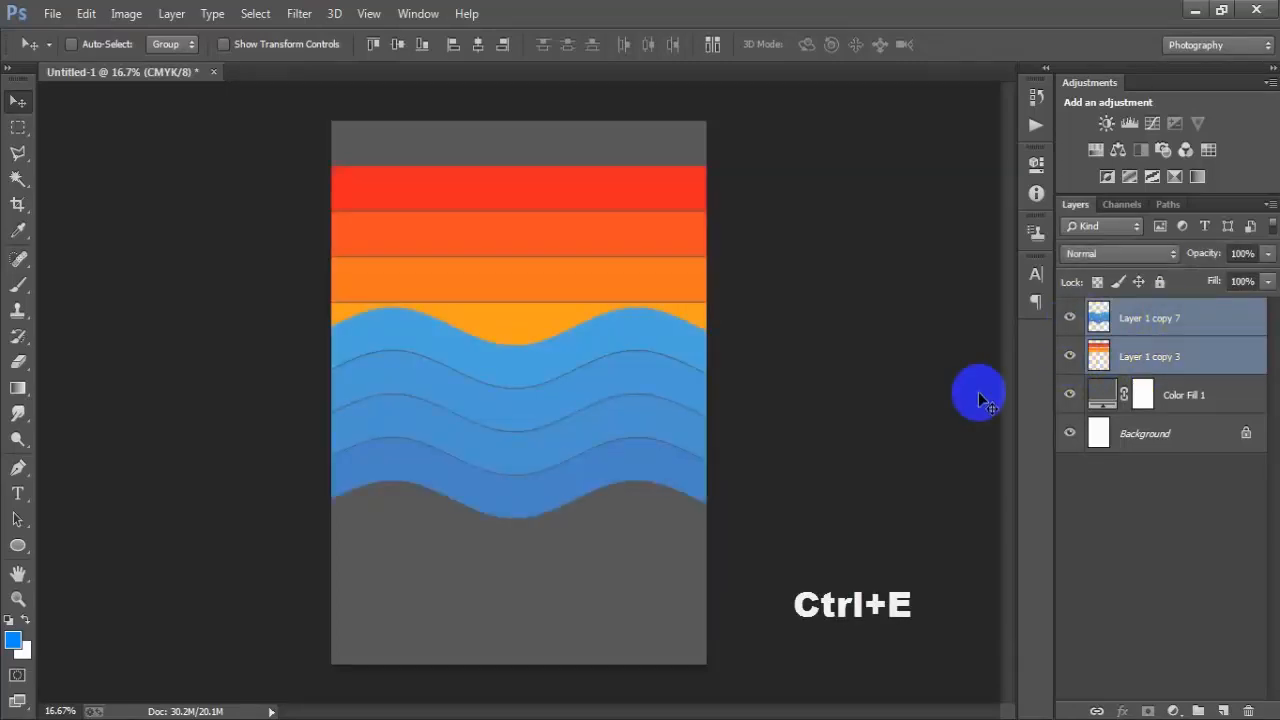
# Scale the merged bands and waves artwork proportionally about its centre to about 89%
pyautogui.hotkey('ctrl', 't')
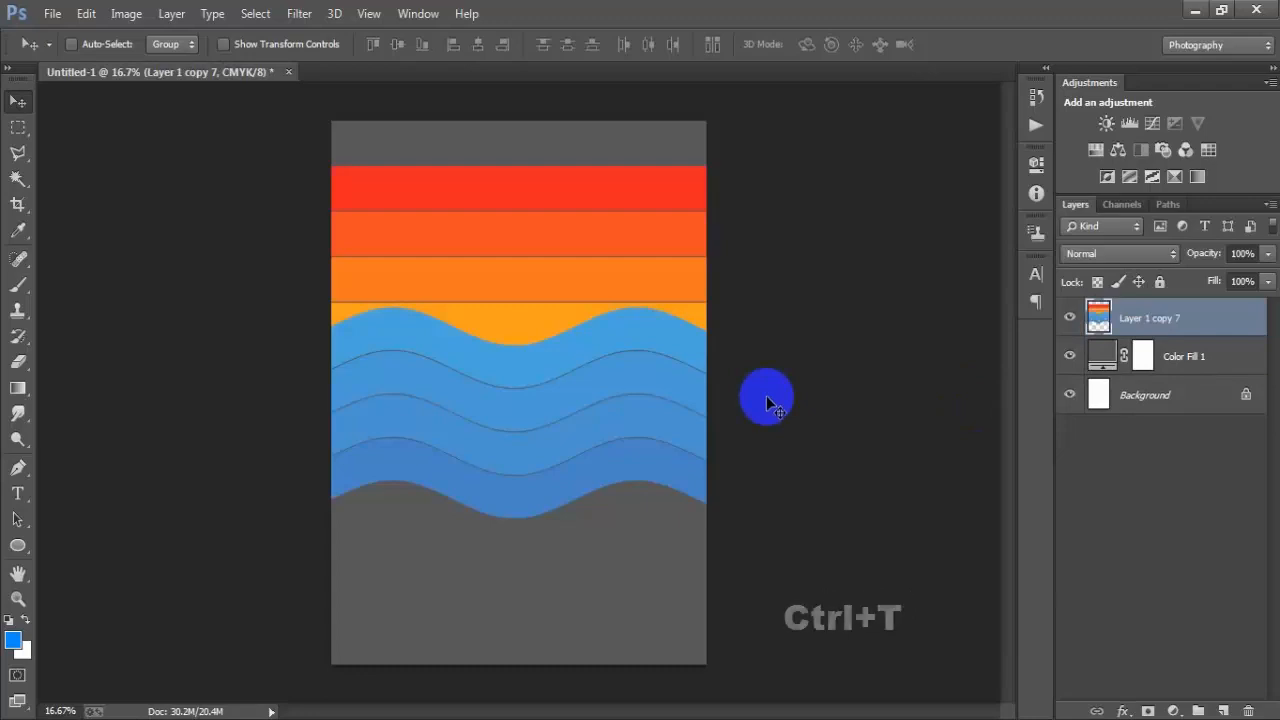
pyautogui.moveTo(750, 514); pyautogui.dragTo(727, 496)
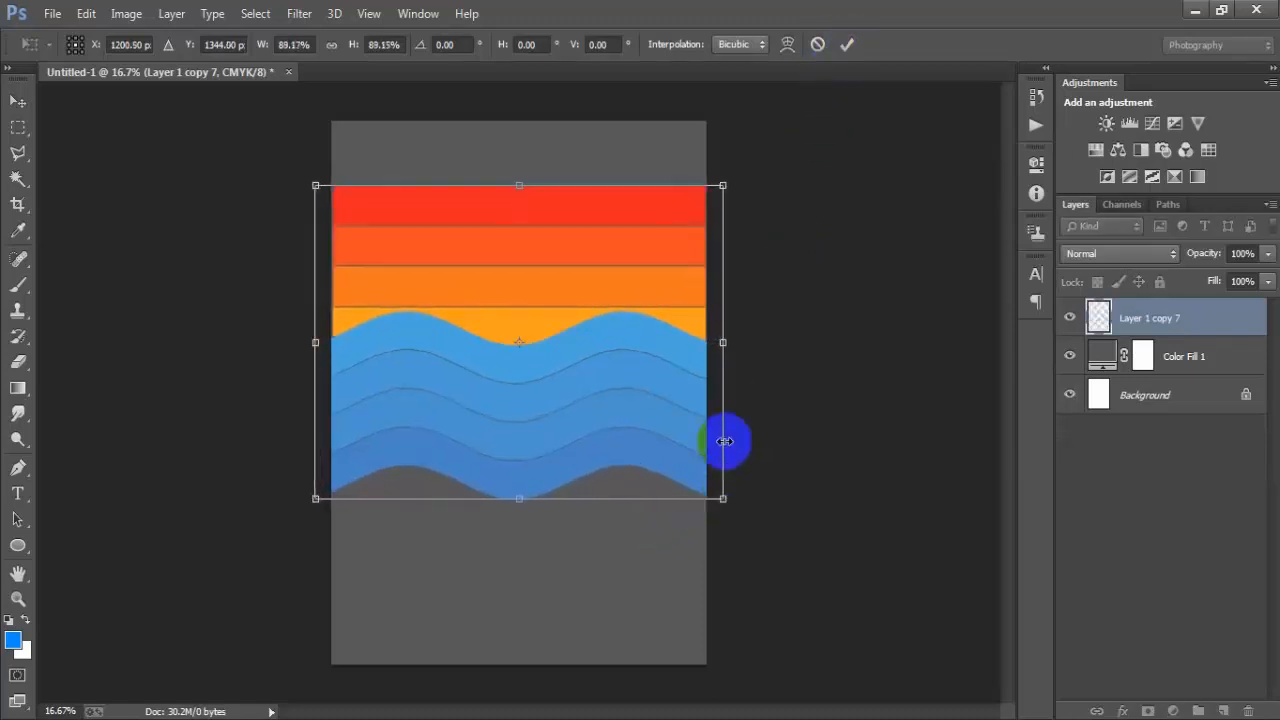
pyautogui.click(846, 44)
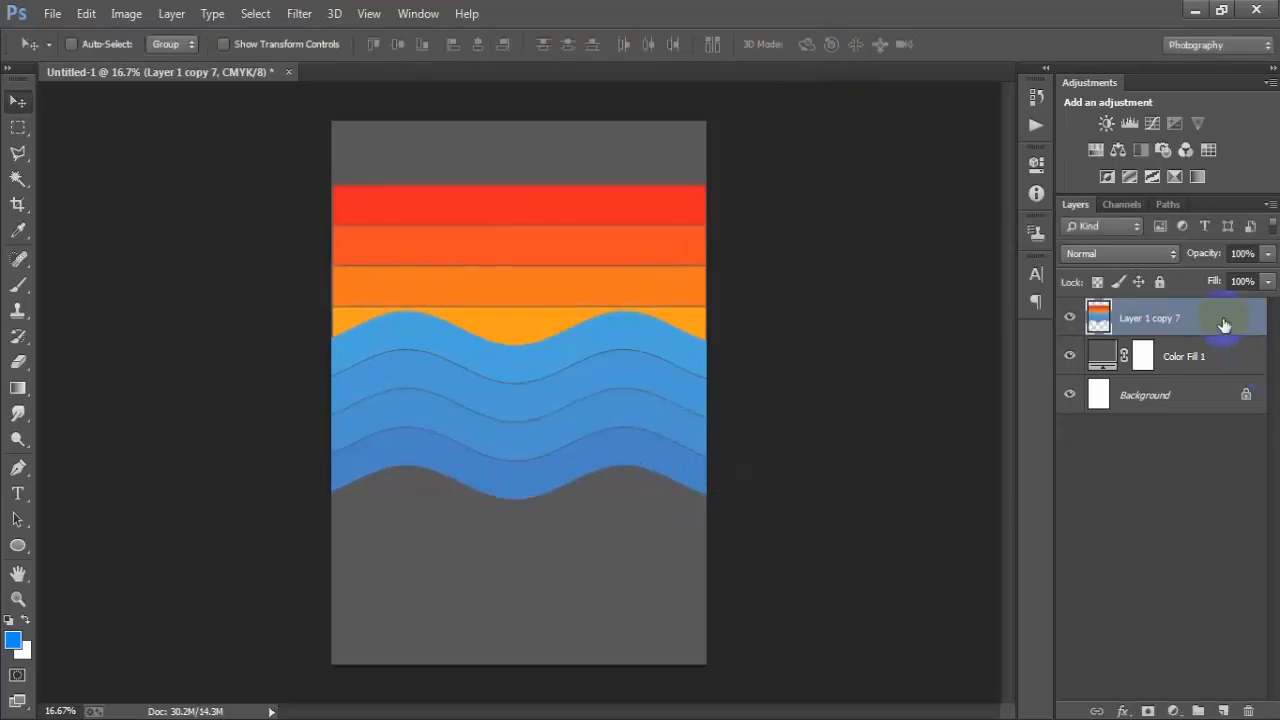
# Check the grey colour fill layer by toggling its visibility and add a new empty layer directly above it
pyautogui.click(1224, 358)
pyautogui.click(1070, 356)
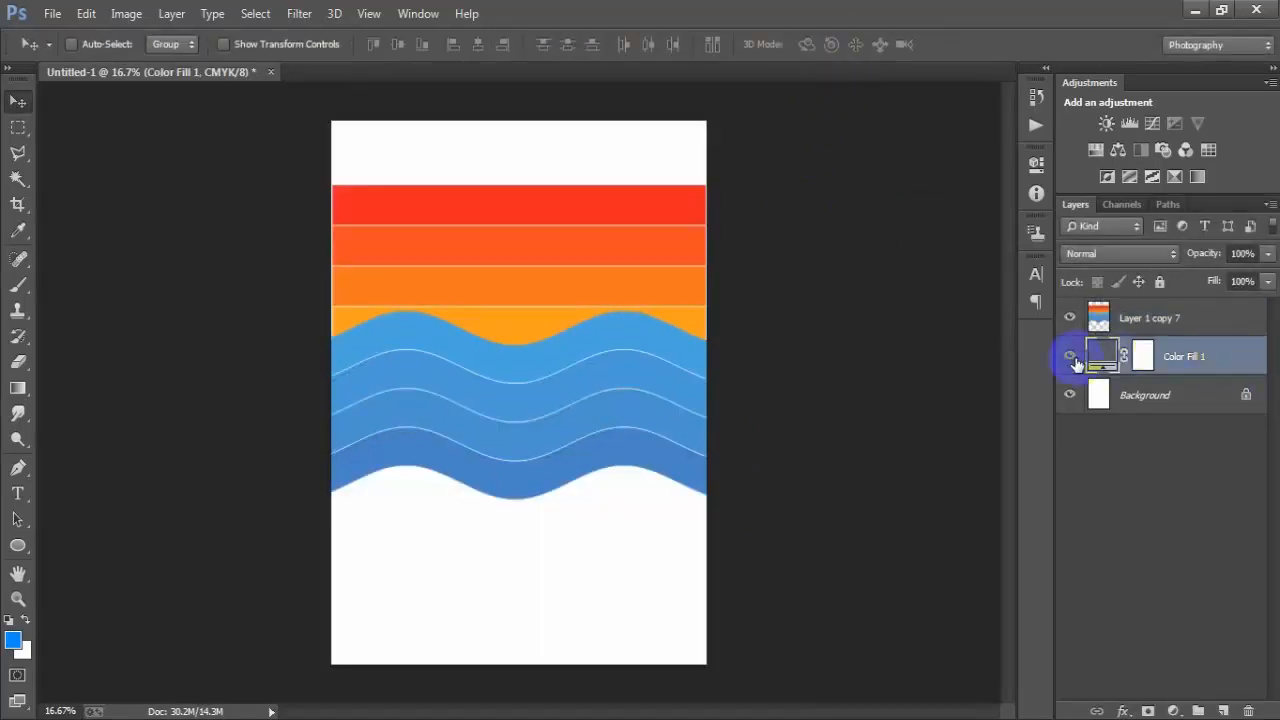
pyautogui.click(1070, 356)
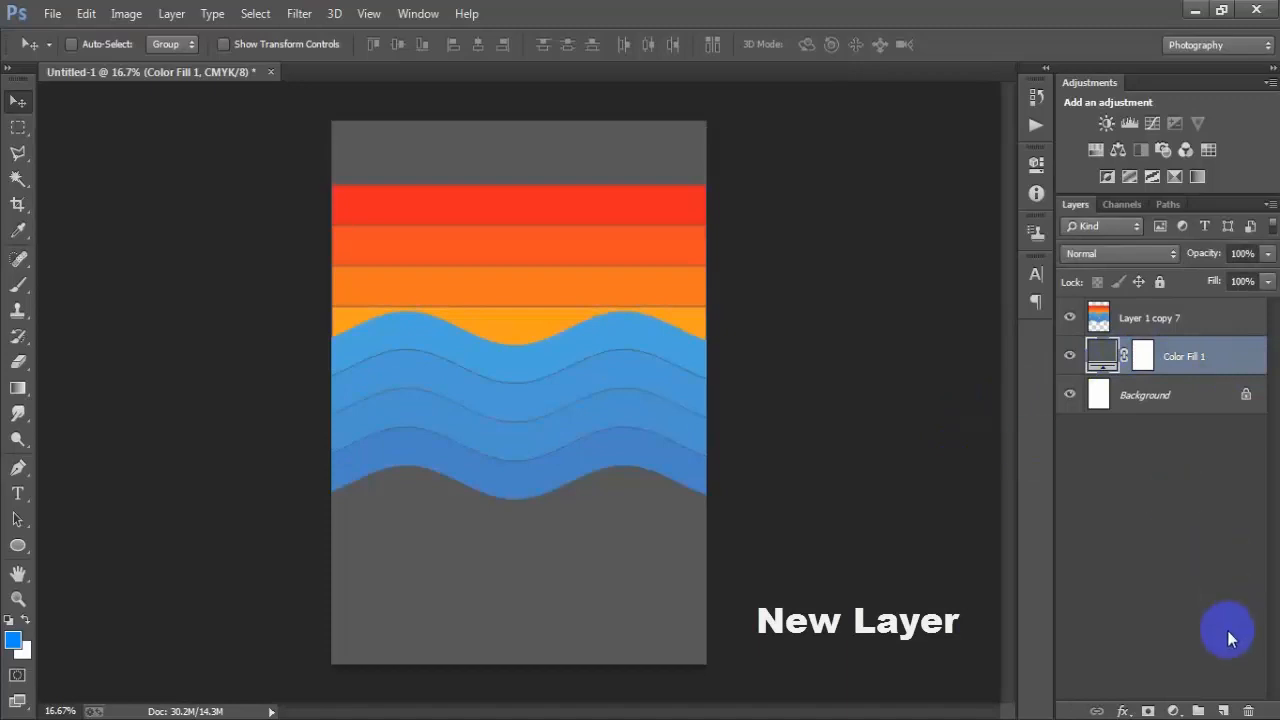
pyautogui.click(1222, 710)
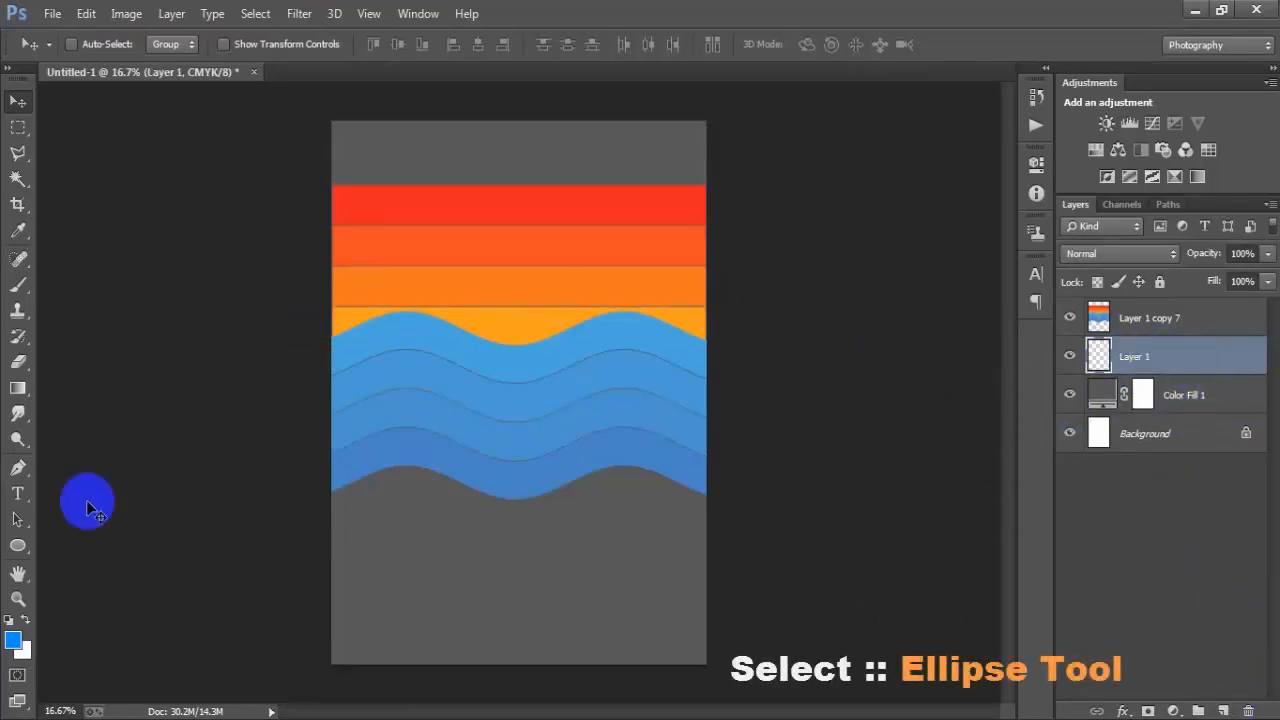
# Draw a circle about 2106 px in diameter with the Ellipse tool, its upper edge level with the red band's
pyautogui.click(20, 545)
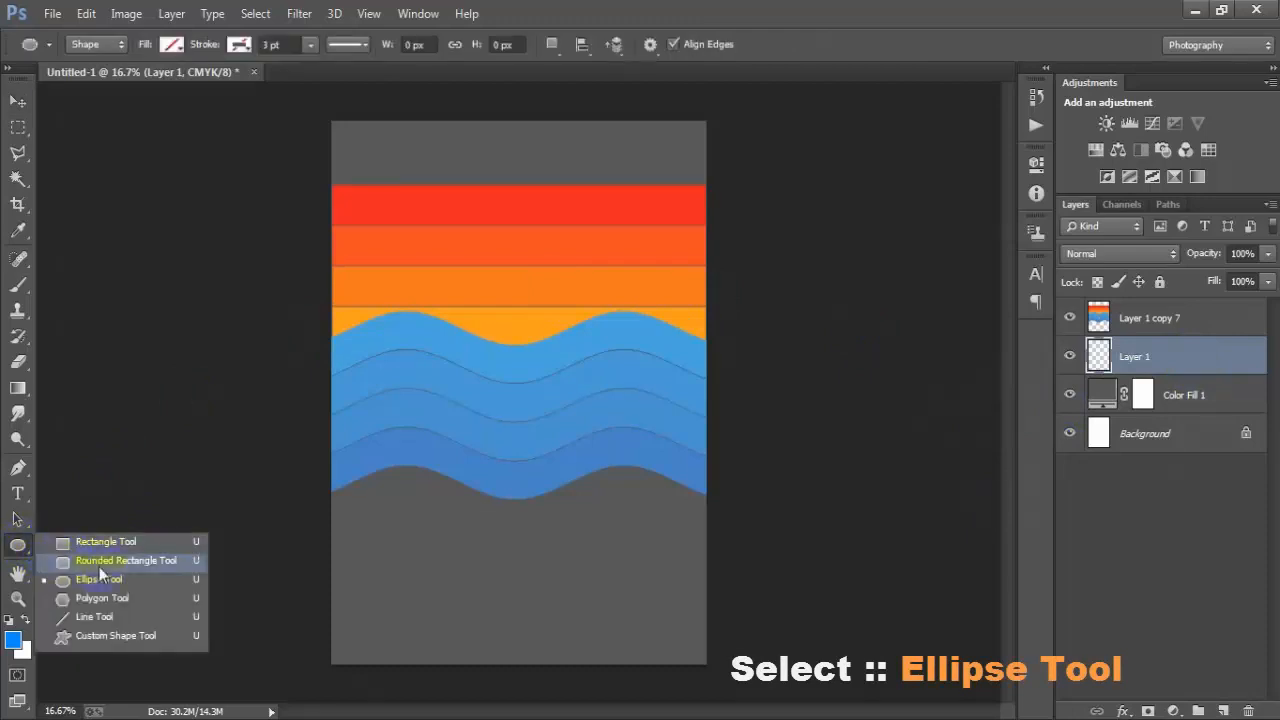
pyautogui.click(116, 588)
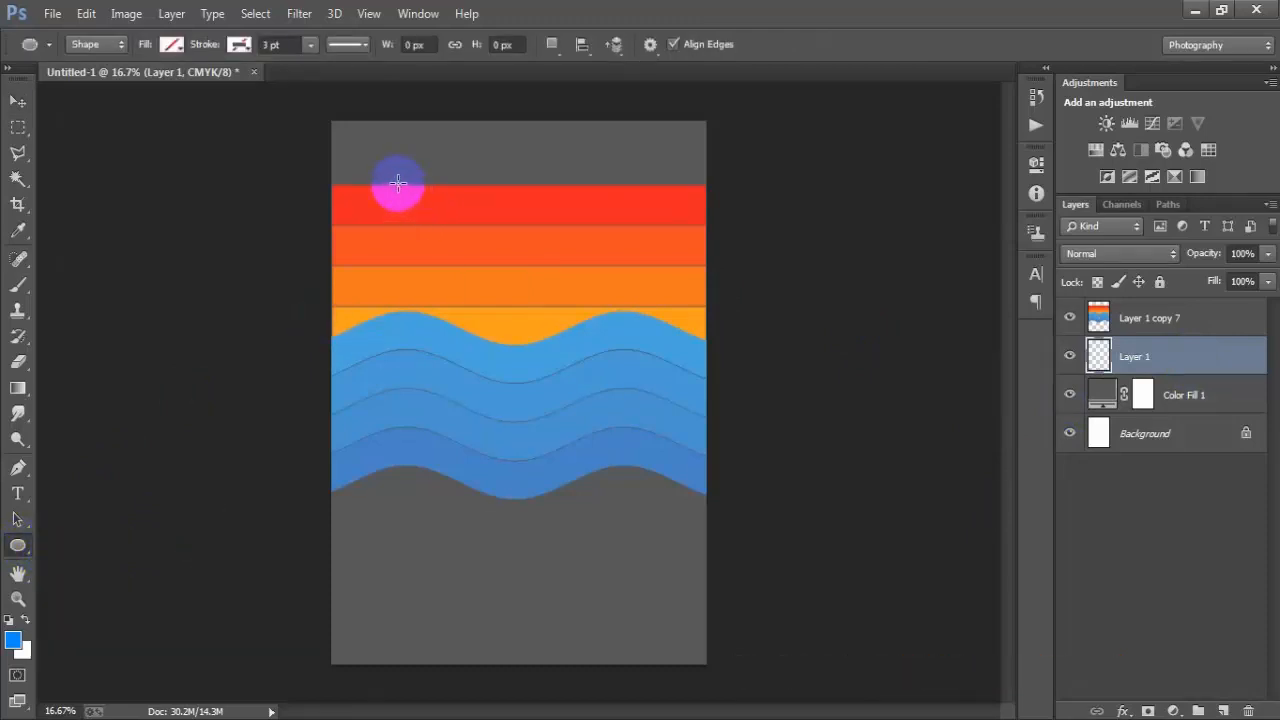
pyautogui.moveTo(397, 186); pyautogui.dragTo(732, 717)
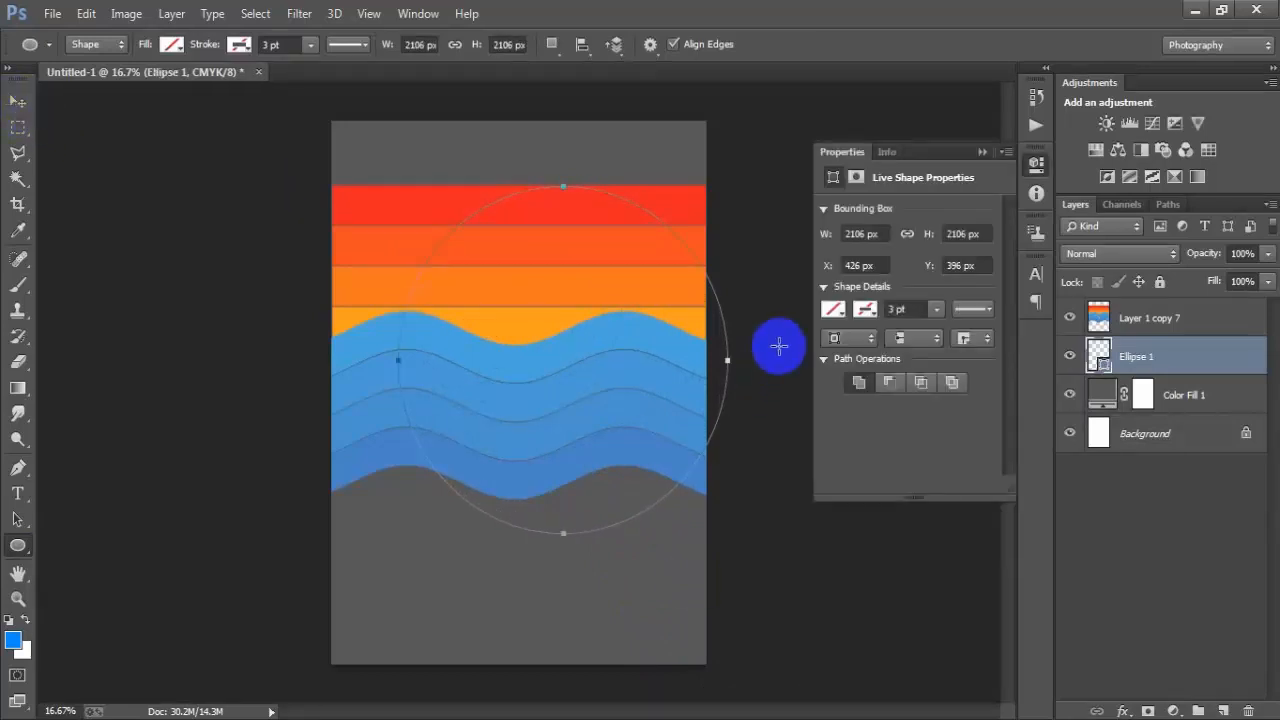
# Fill the circle with black and move it sideways until it is roughly centred behind the bands on the poster
pyautogui.click(833, 309)
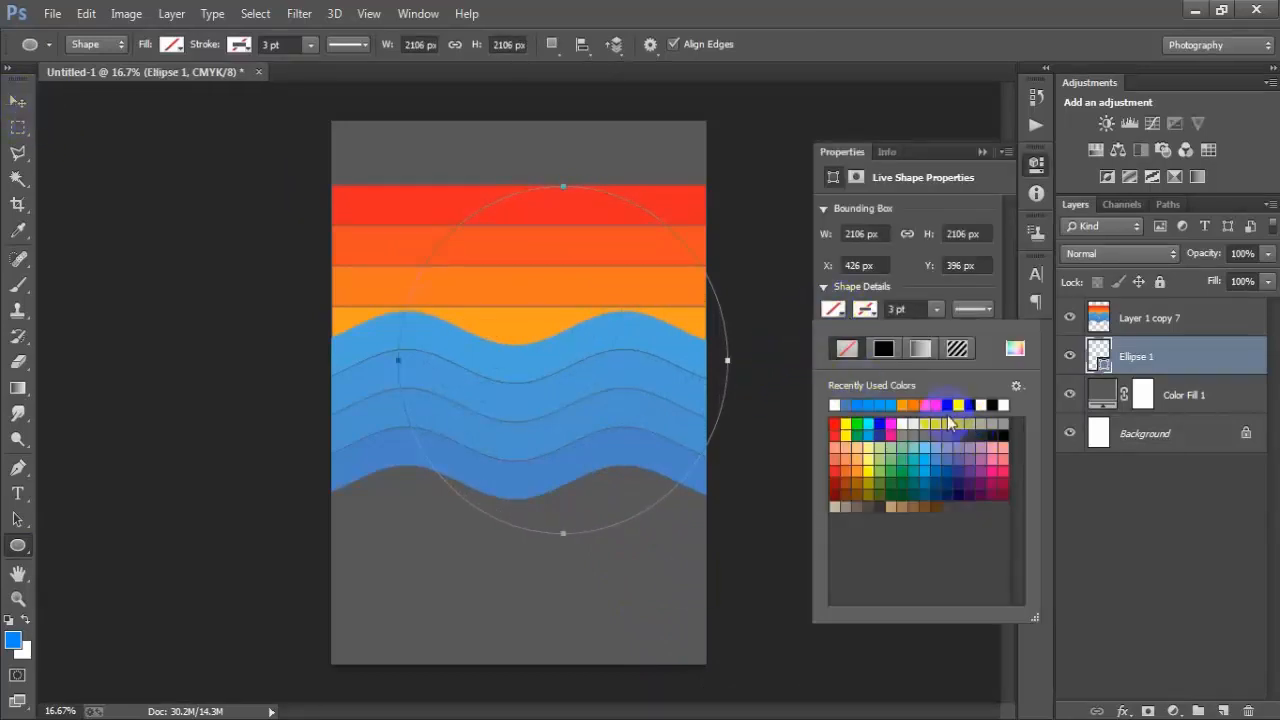
pyautogui.click(955, 402)
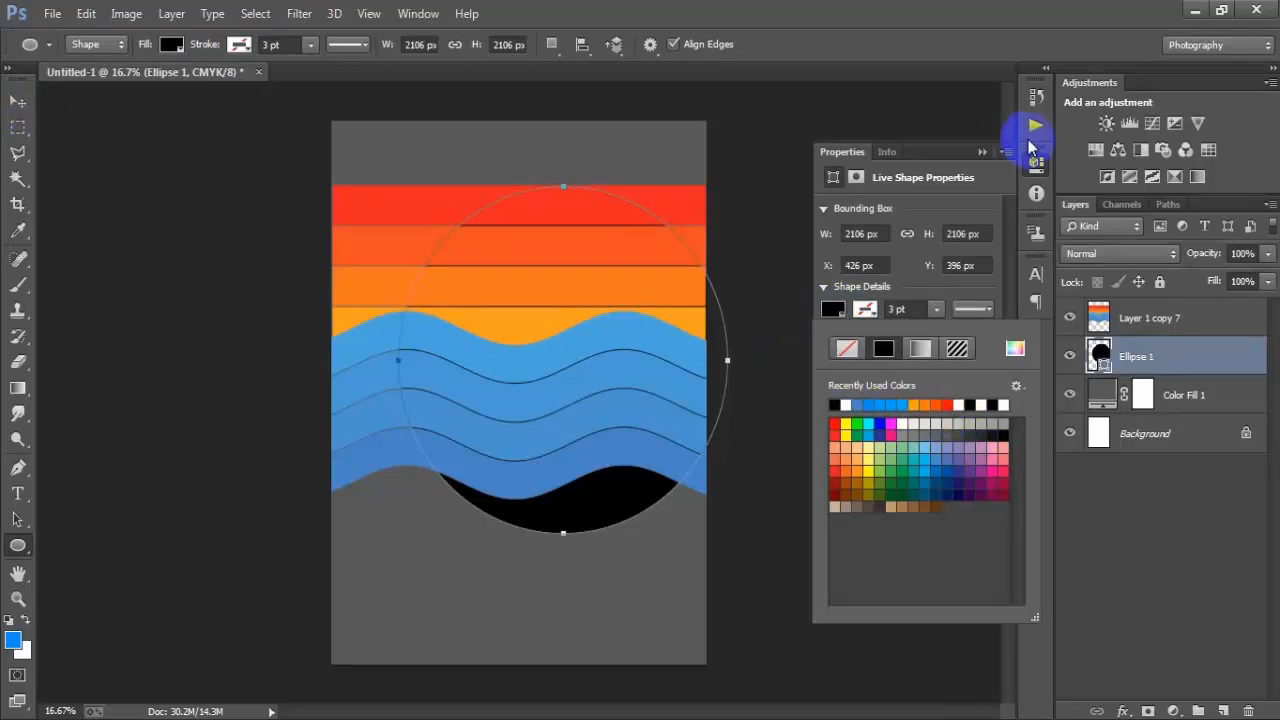
pyautogui.click(984, 154)
pyautogui.click(18, 101)
pyautogui.moveTo(563, 429); pyautogui.dragTo(529, 445)
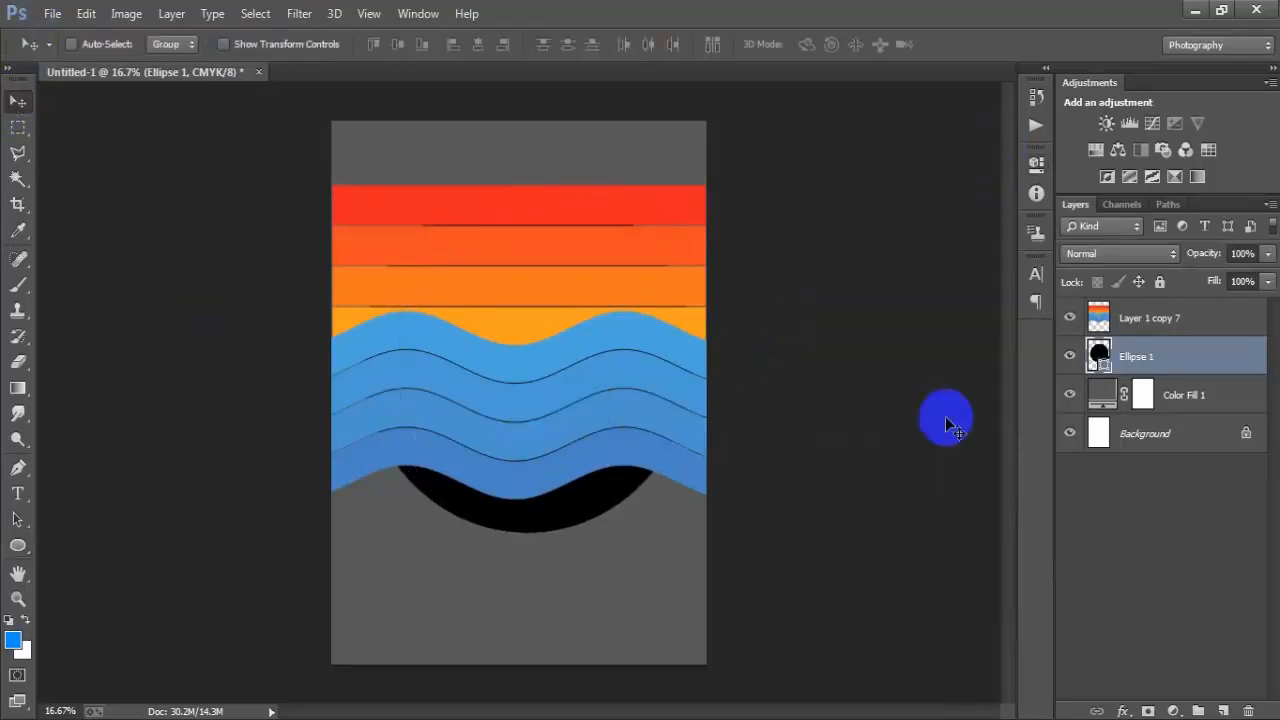
# Align the black circle and the bands-and-waves artwork to the Background layer by their horizontal centres
pyautogui.click(1070, 318)
pyautogui.click(1070, 318)
pyautogui.moveTo(700, 435); pyautogui.dragTo(700, 437)
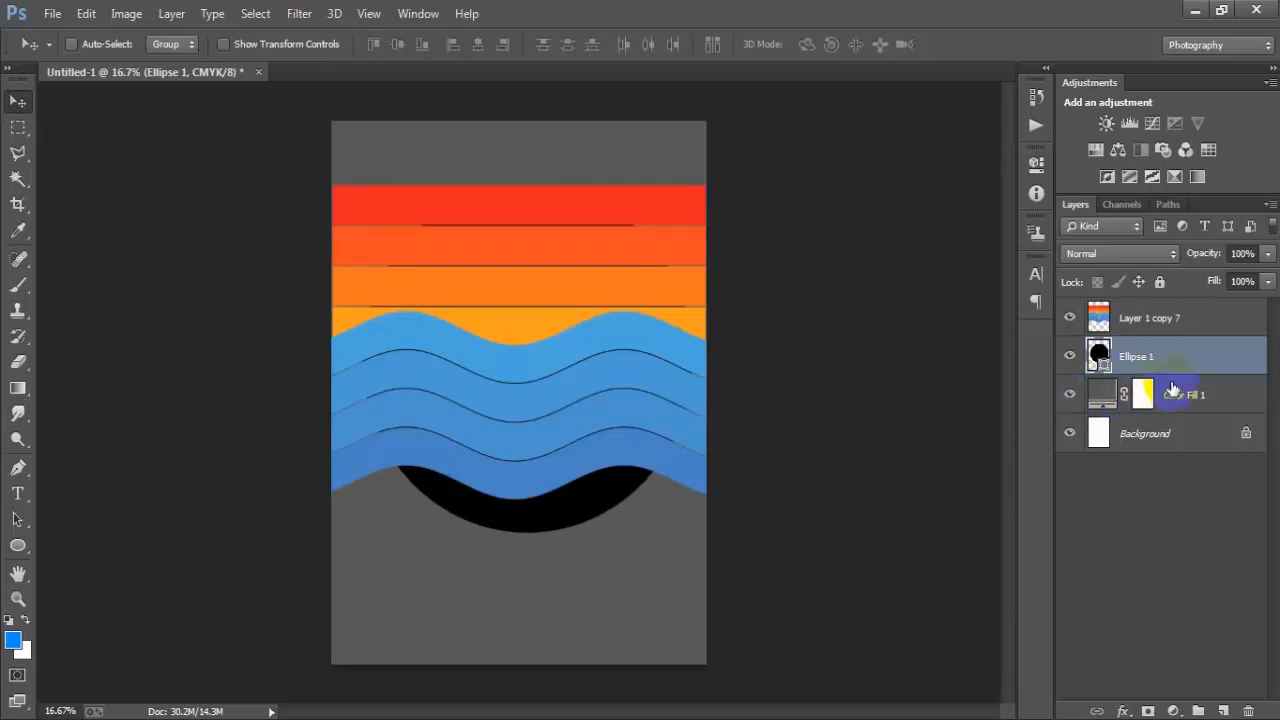
pyautogui.keyDown('ctrl'); pyautogui.click(1186, 328); pyautogui.keyUp('ctrl')
pyautogui.keyDown('ctrl'); pyautogui.click(1176, 448); pyautogui.keyUp('ctrl')
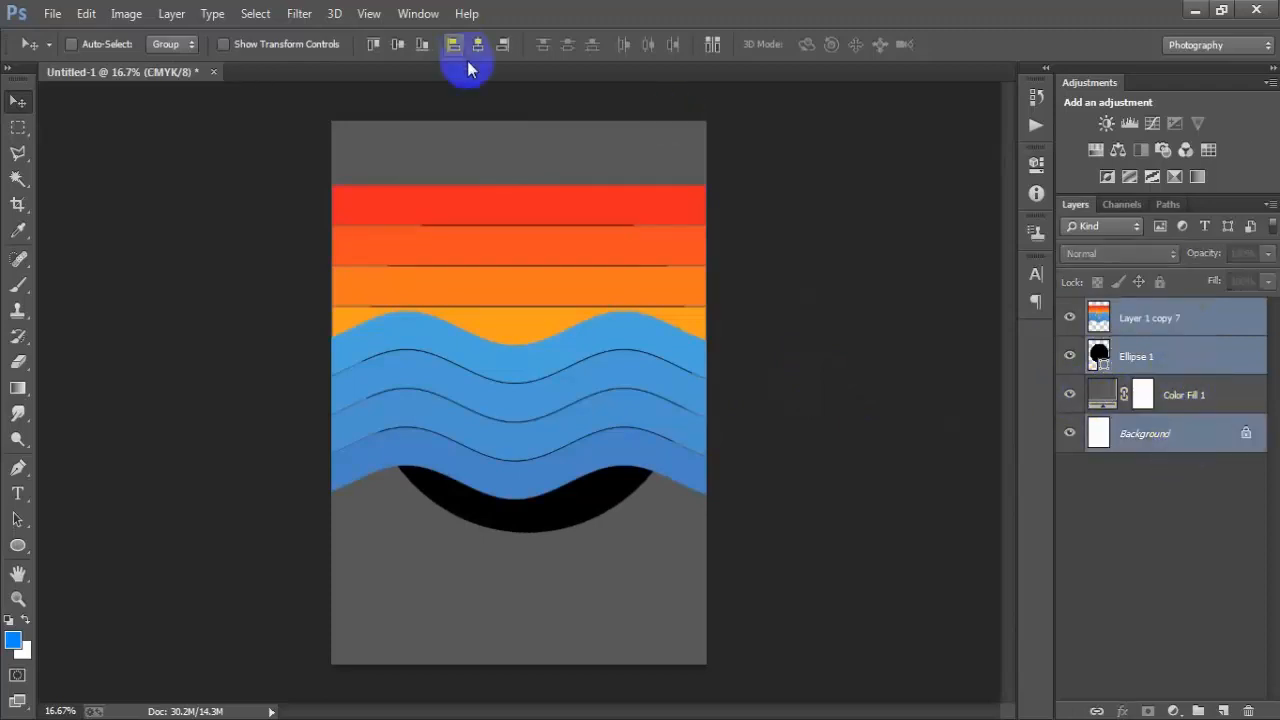
pyautogui.click(479, 45)
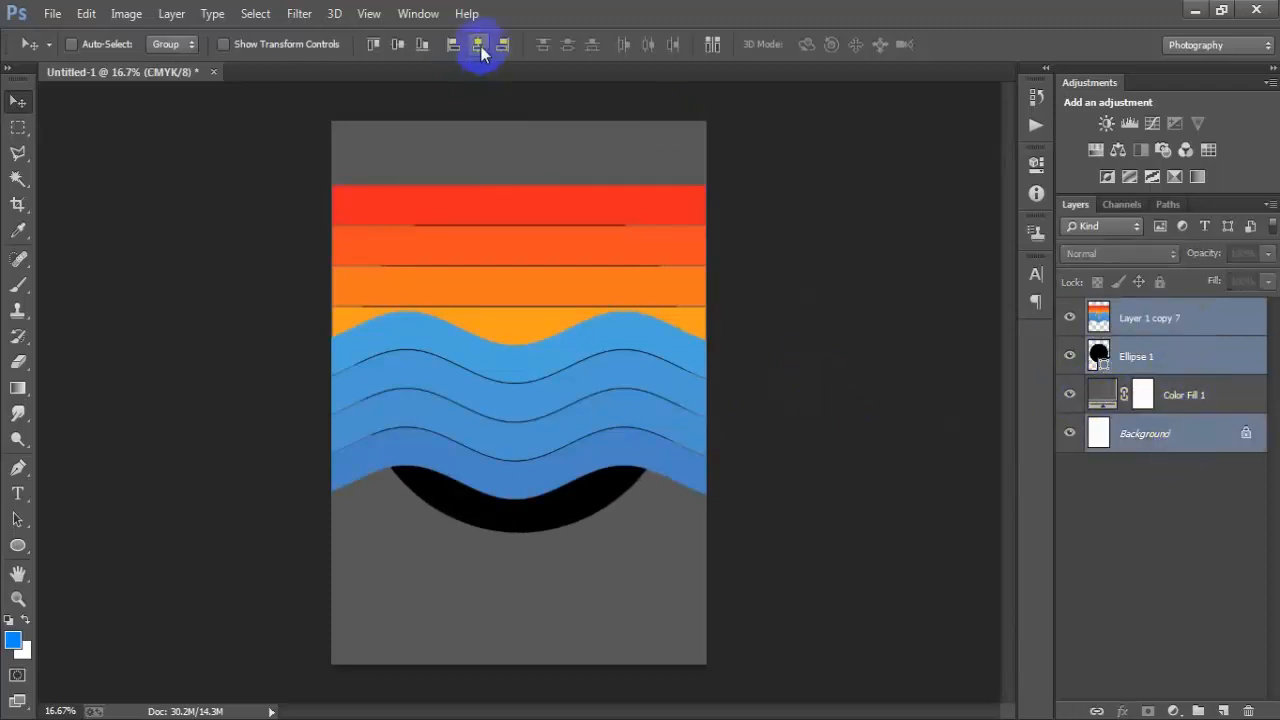
# Rasterize the Ellipse 1 shape layer and toggle its visibility to check it
pyautogui.click(1172, 357)
pyautogui.rightClick(1175, 358)
pyautogui.click(860, 270)
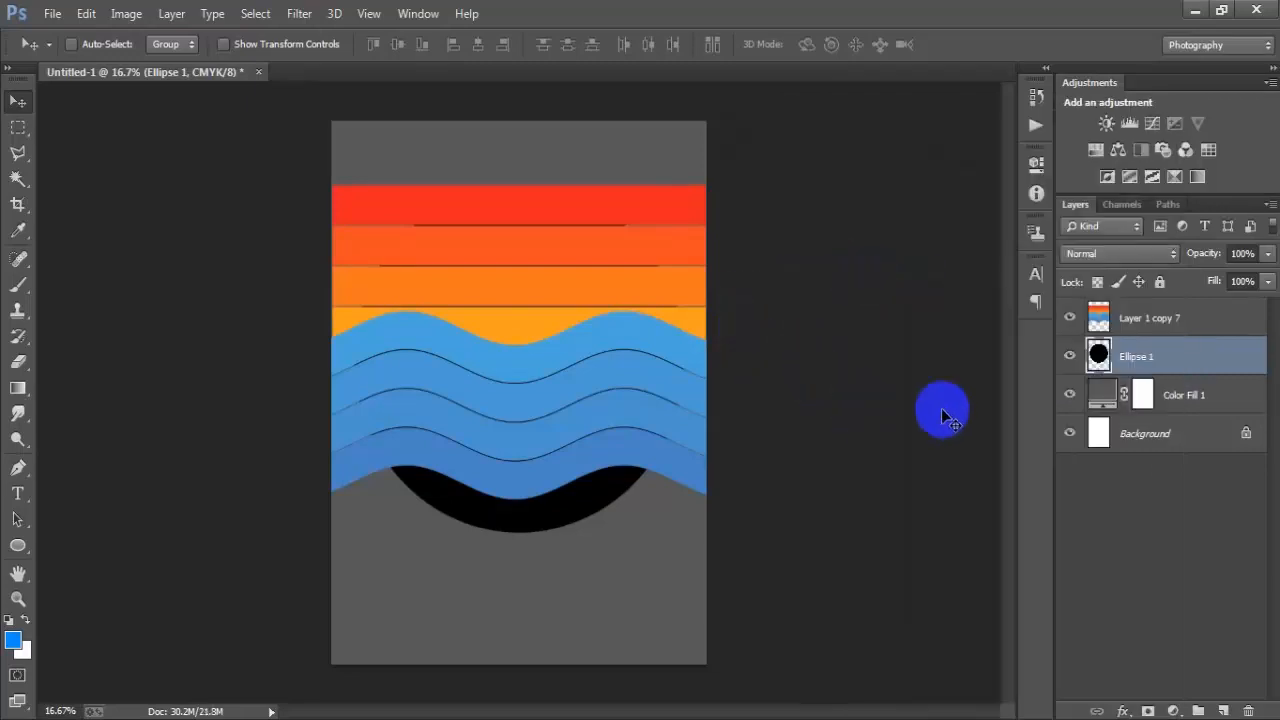
pyautogui.click(1071, 357)
pyautogui.click(1072, 357)
pyautogui.click(1157, 350)
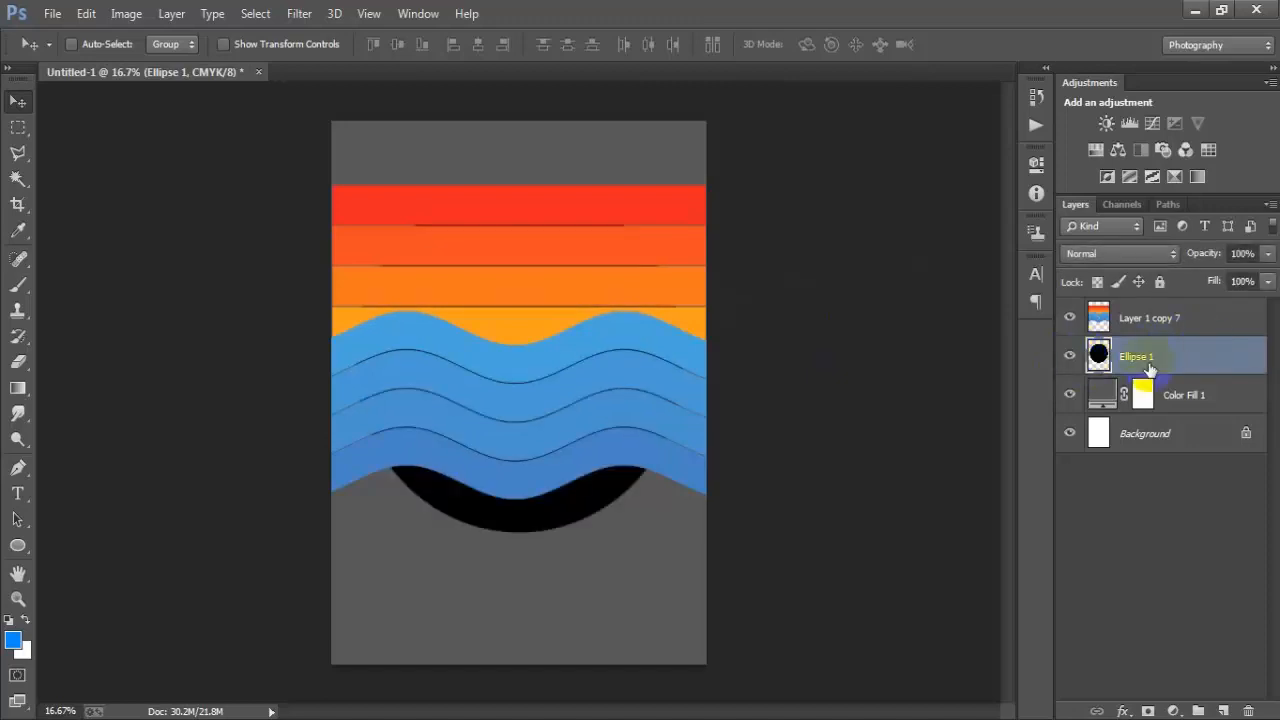
# Load the circle's outline as a selection and use it to add a layer mask to the bands-and-waves layer
pyautogui.keyDown('ctrl'); pyautogui.click(1092, 362); pyautogui.keyUp('ctrl')
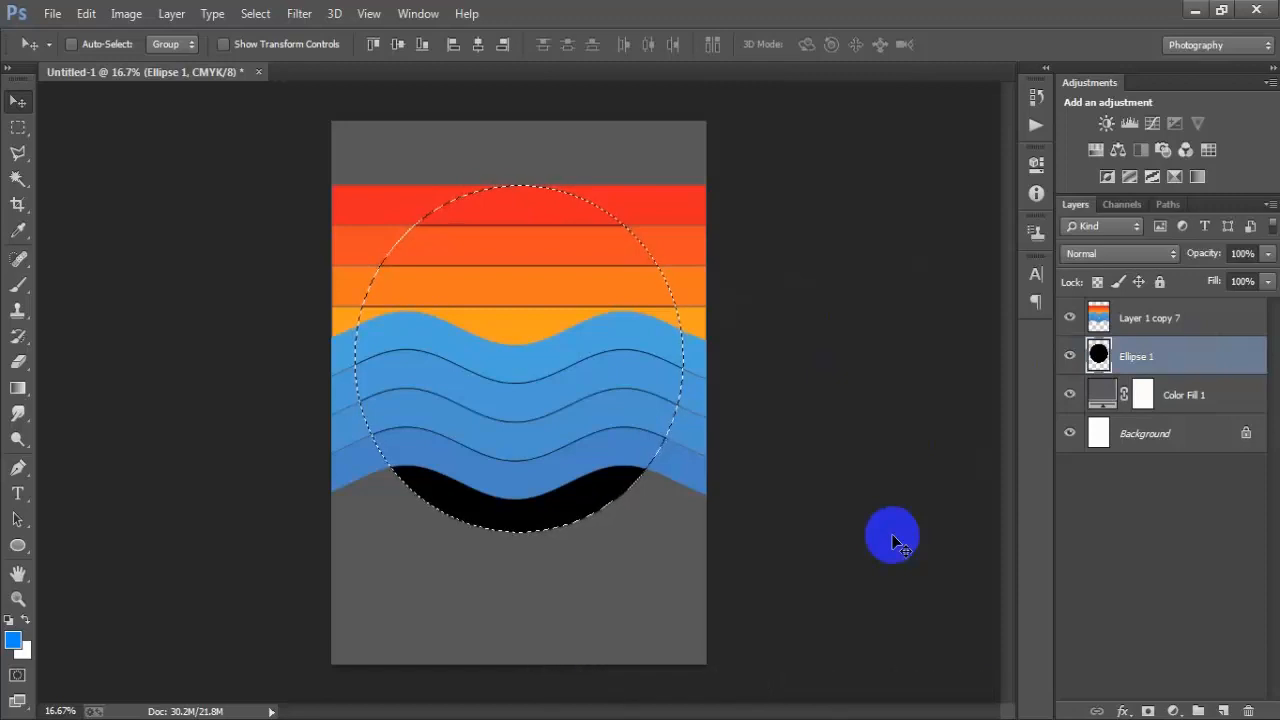
pyautogui.click(1192, 316)
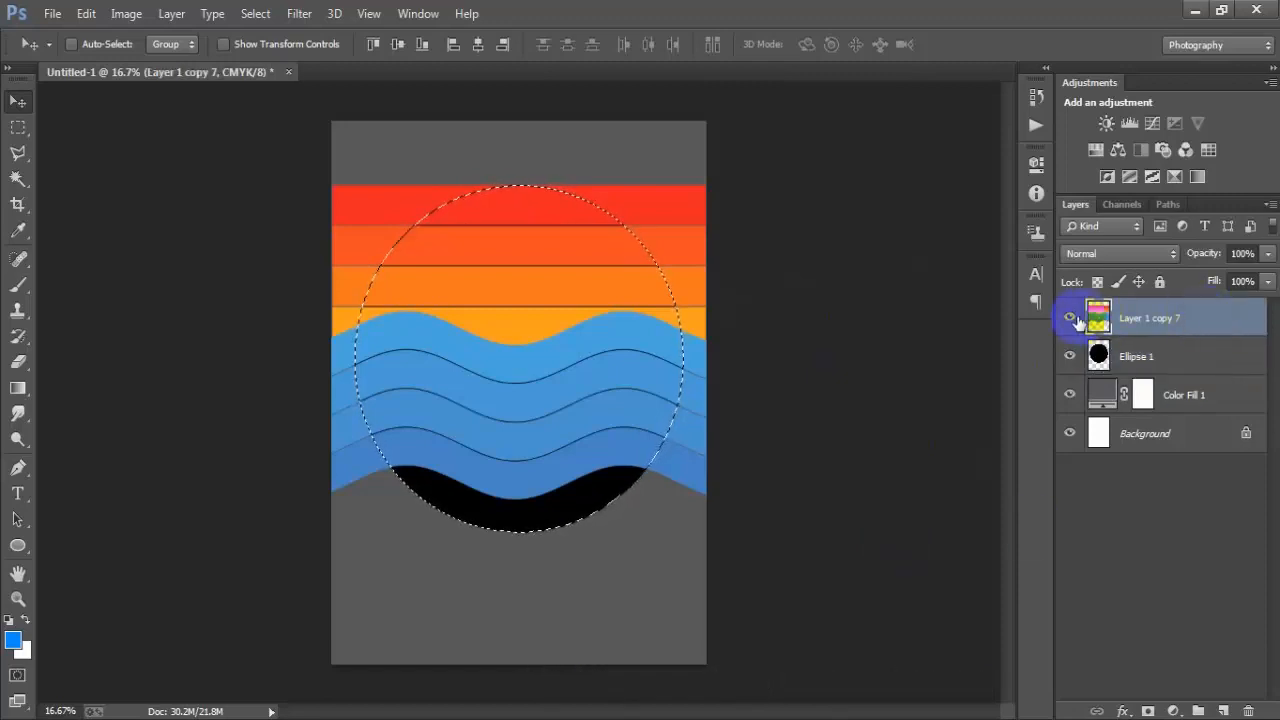
pyautogui.click(1070, 318)
pyautogui.click(1070, 318)
pyautogui.click(1070, 318)
pyautogui.click(1070, 318)
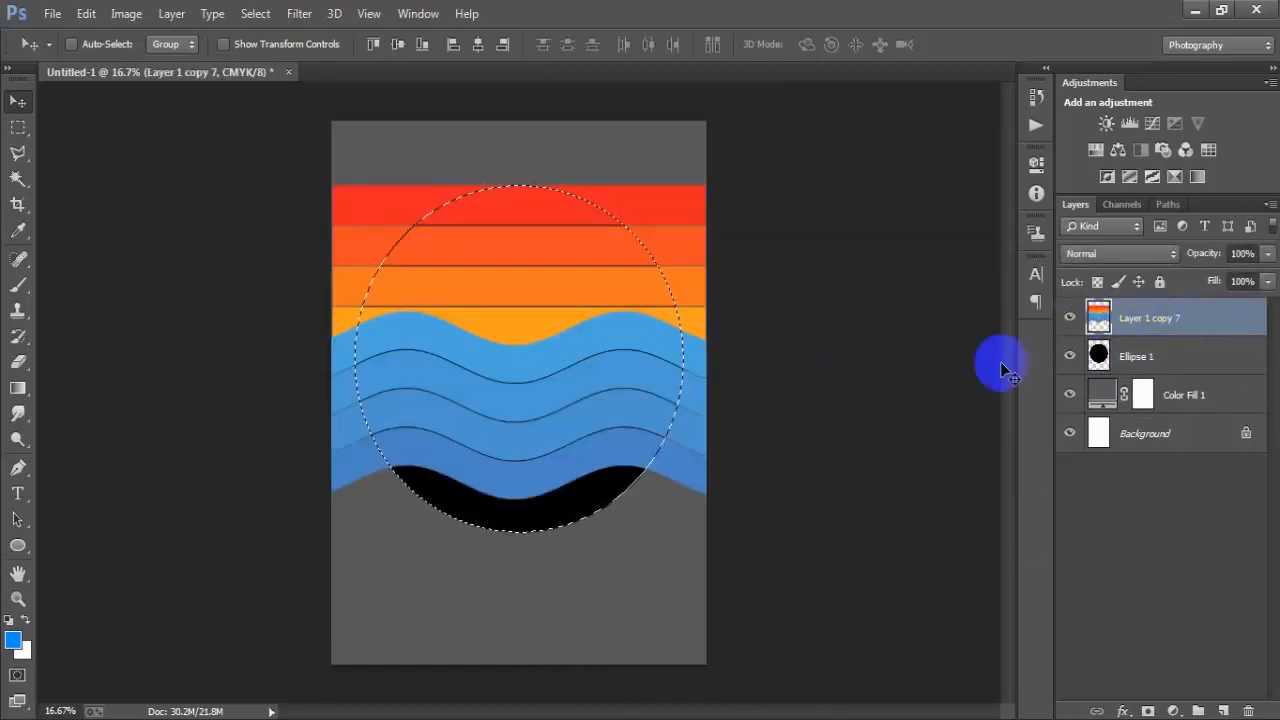
pyautogui.click(1148, 711)
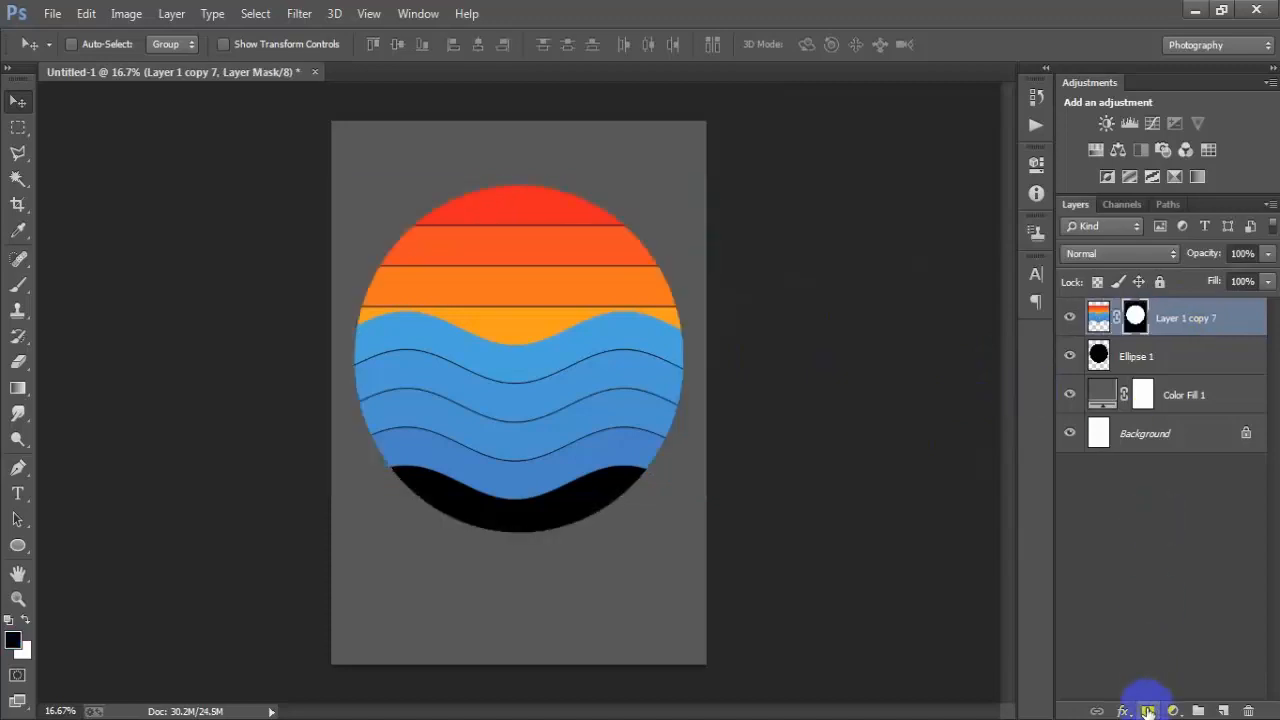
# Compare the design with and without the black circle, then delete the Ellipse 1 layer
pyautogui.click(1188, 358)
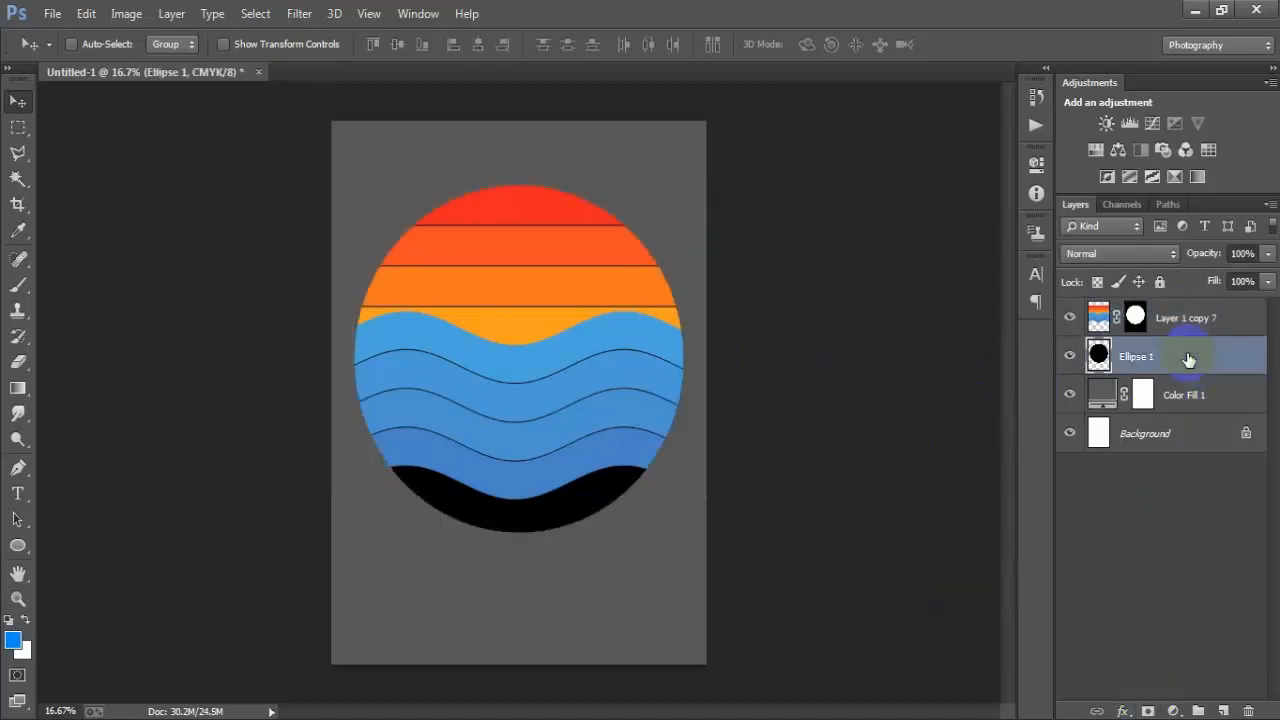
pyautogui.click(1070, 358)
pyautogui.click(1070, 358)
pyautogui.click(1070, 358)
pyautogui.click(1070, 358)
pyautogui.click(1070, 358)
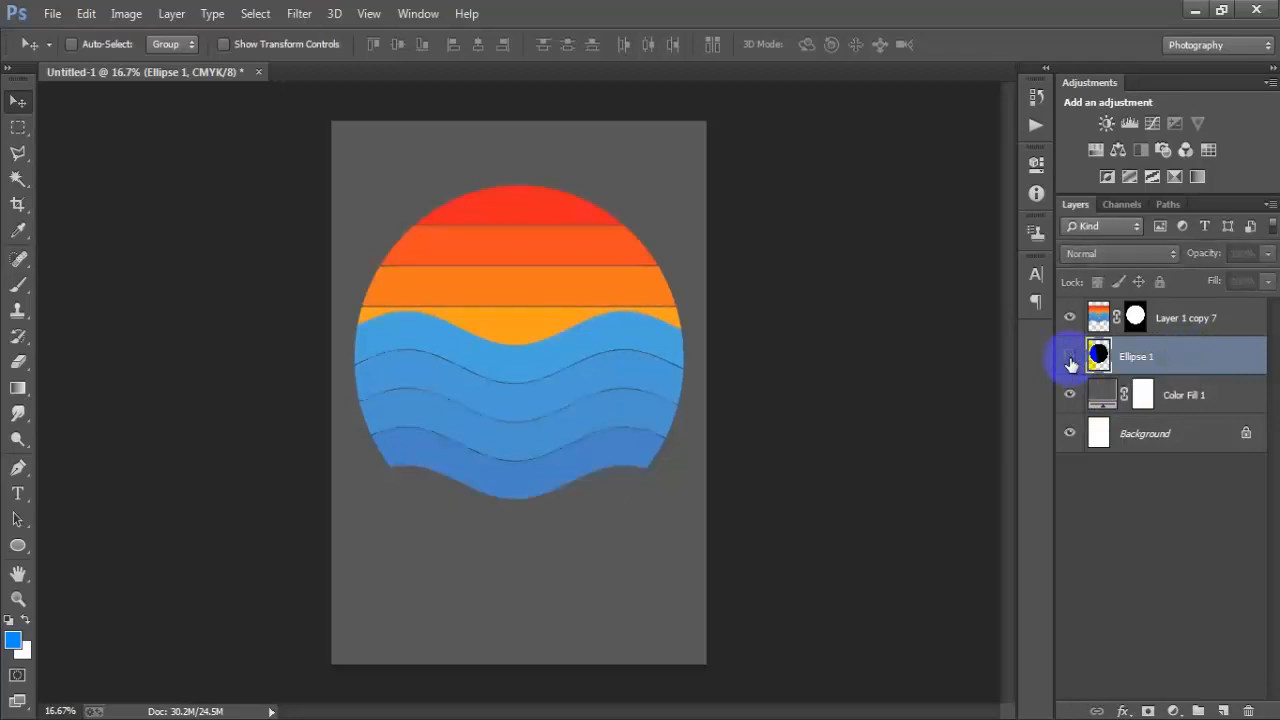
pyautogui.click(1070, 358)
pyautogui.press('Delete')
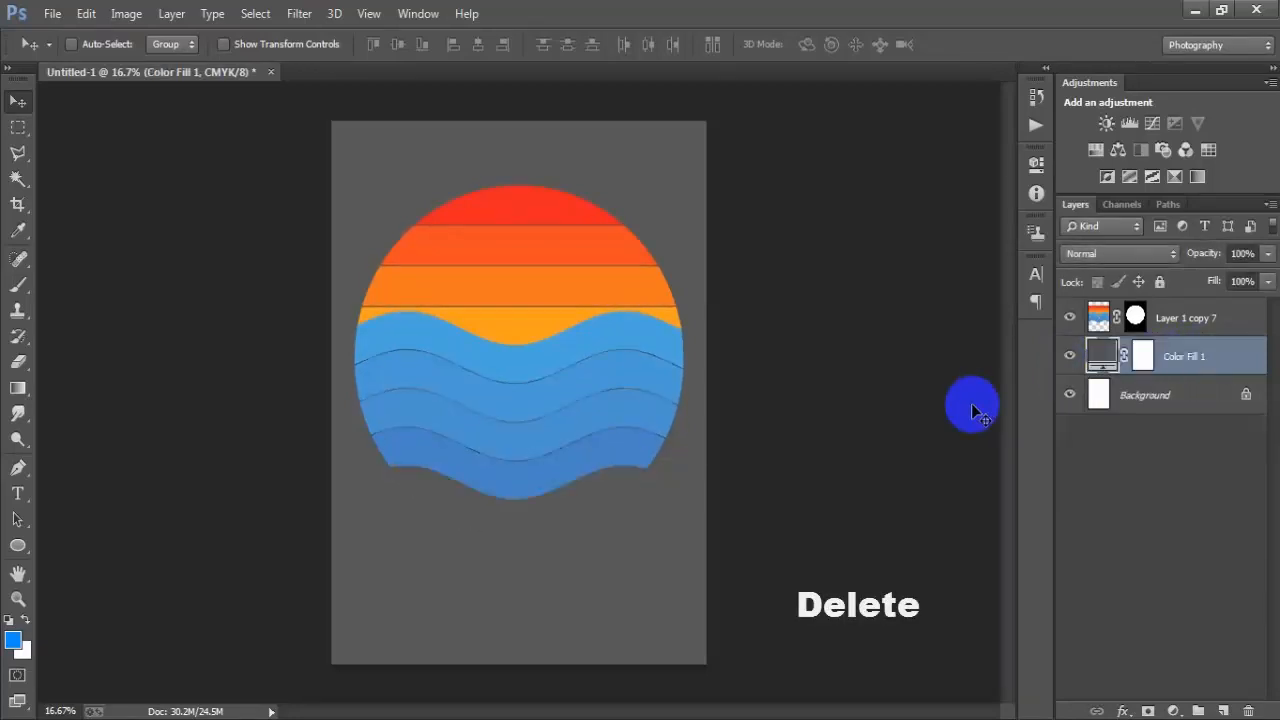
# Apply the circular layer mask permanently to the bands-and-waves layer and toggle the layer's visibility to check it
pyautogui.click(1138, 320)
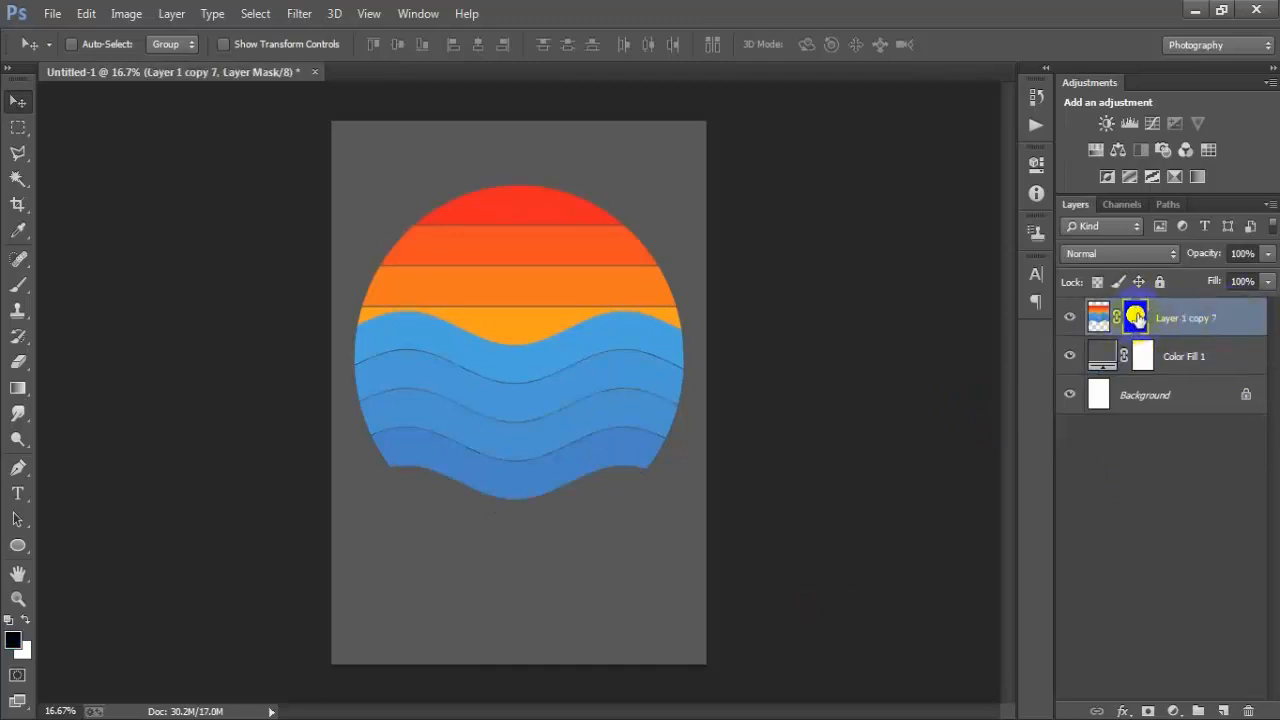
pyautogui.rightClick(1138, 318)
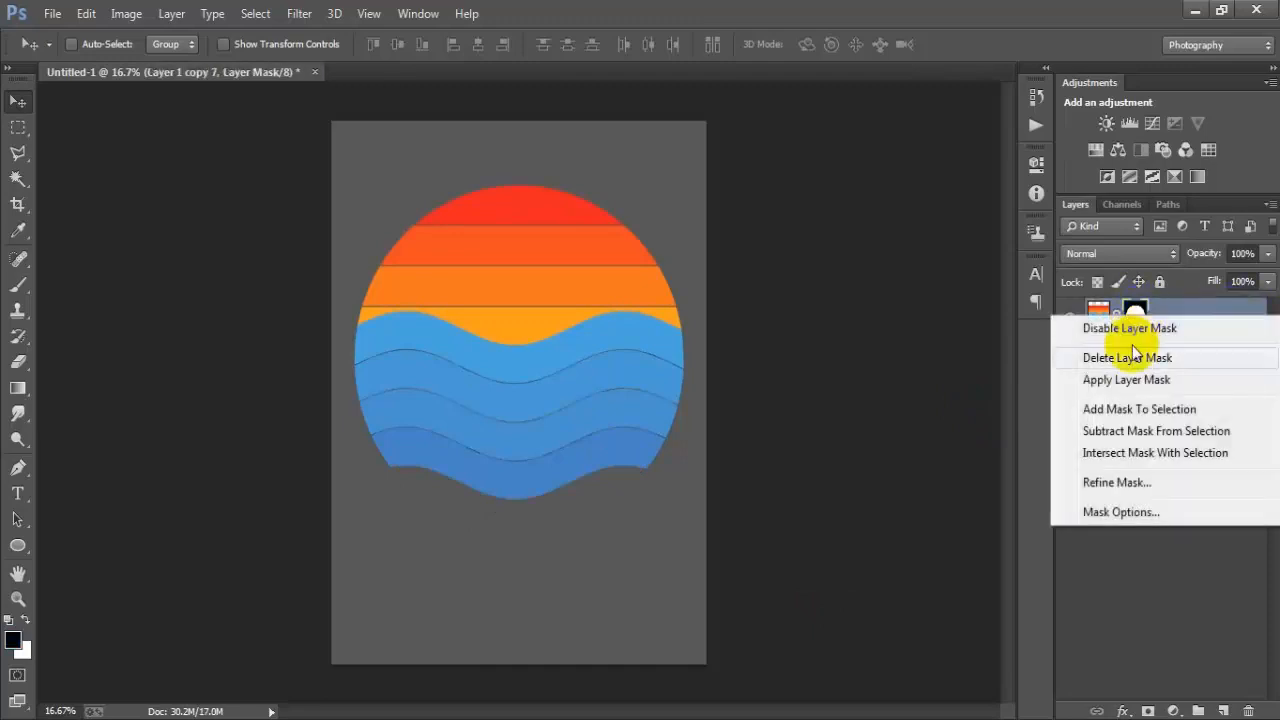
pyautogui.click(1170, 381)
pyautogui.click(1071, 320)
pyautogui.click(1071, 320)
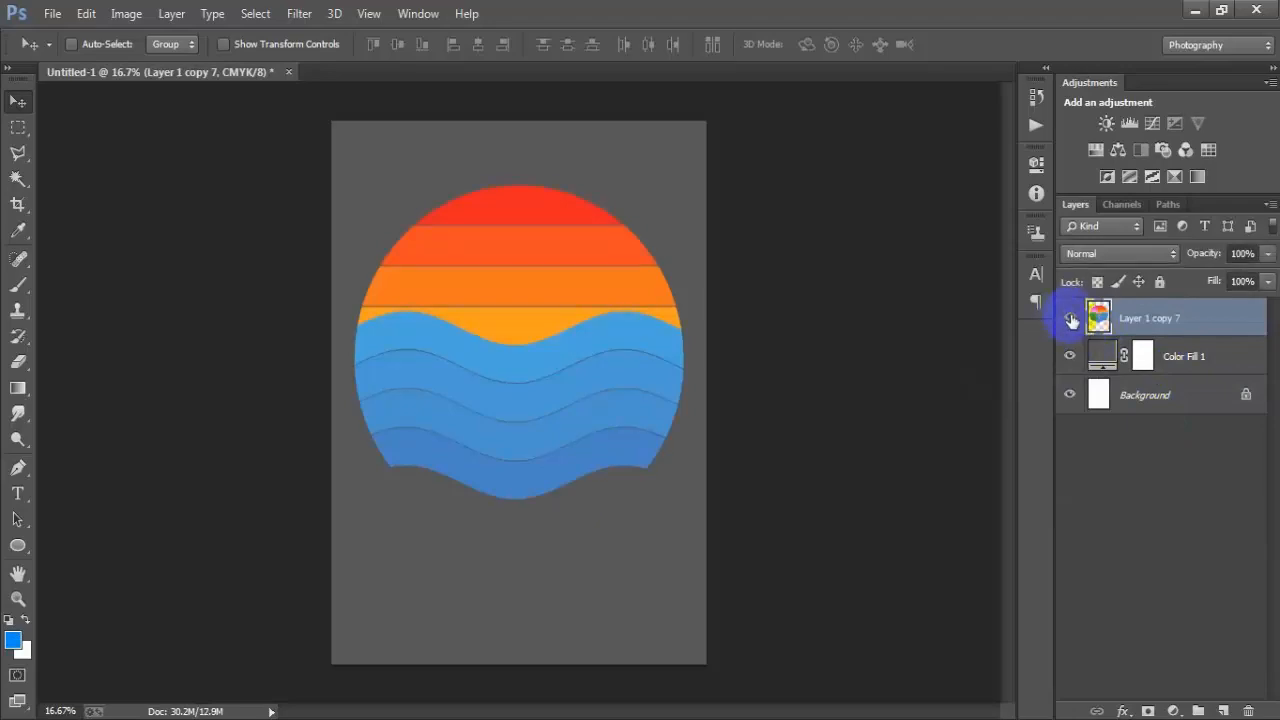
# Open the palm tree file 0000 1 rasterized at a resolution of 300 pixels/inch and dock it as a tab
pyautogui.click(52, 13)
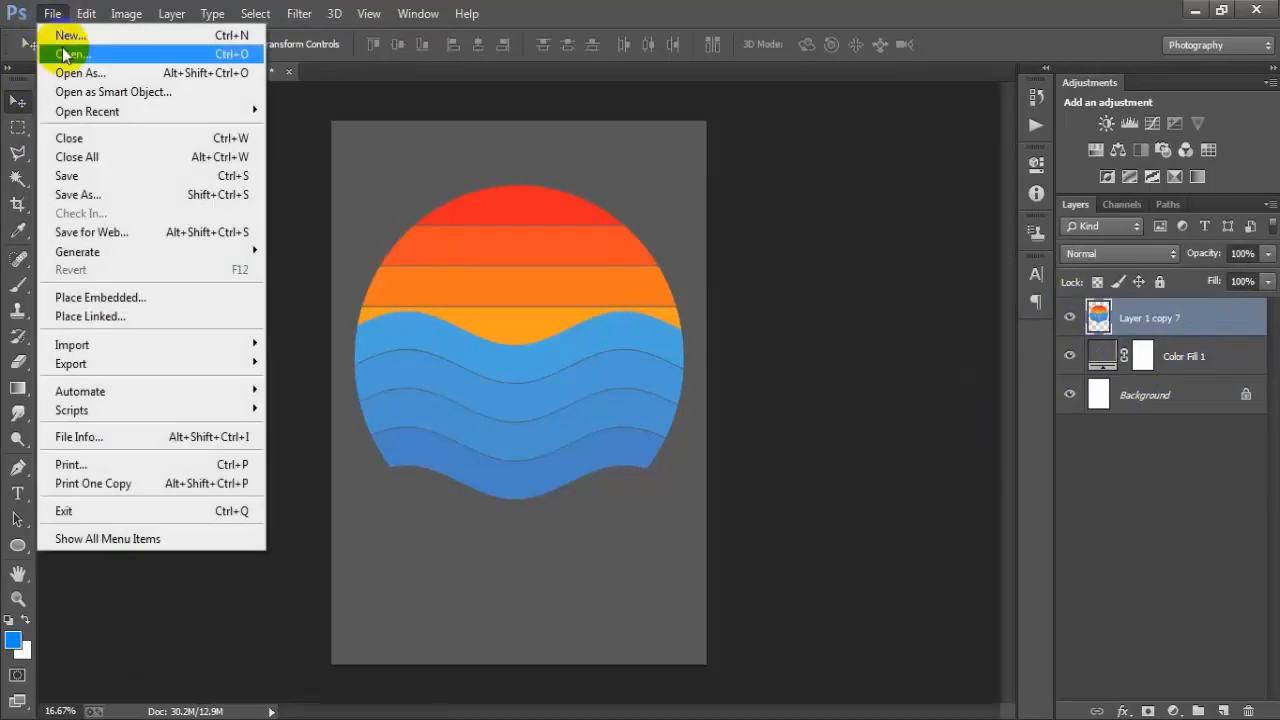
pyautogui.click(60, 54)
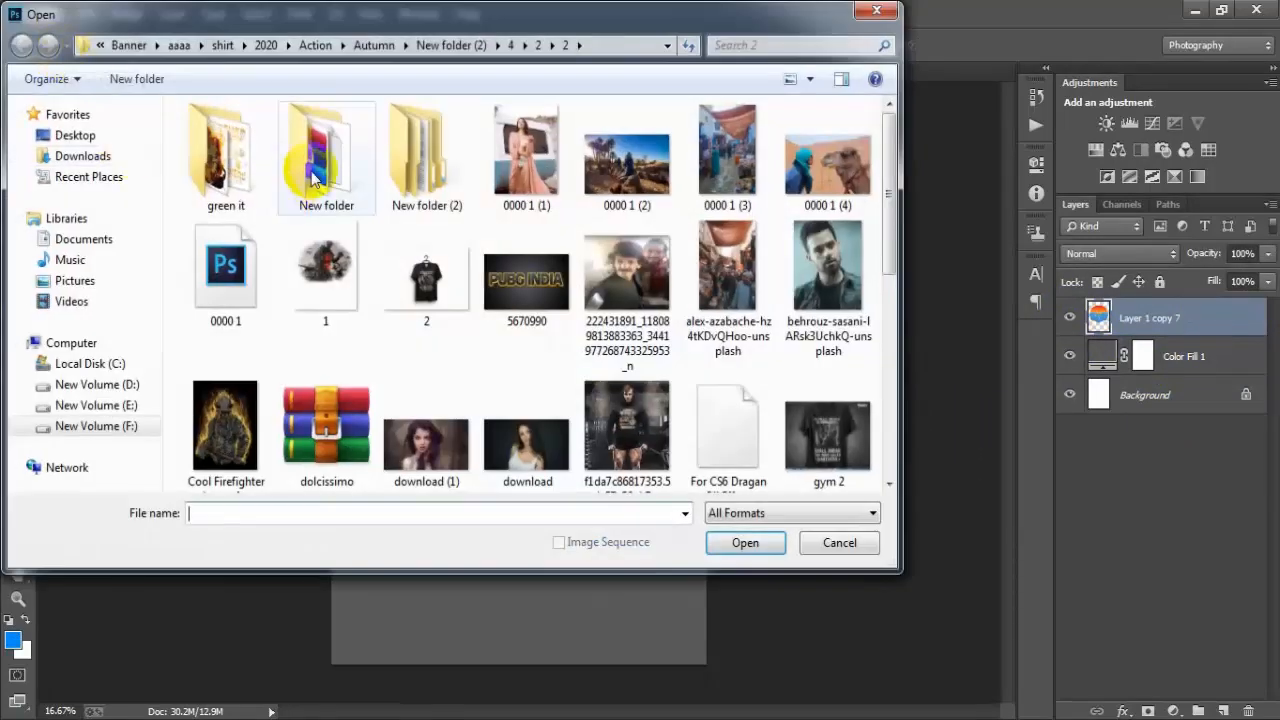
pyautogui.click(625, 425)
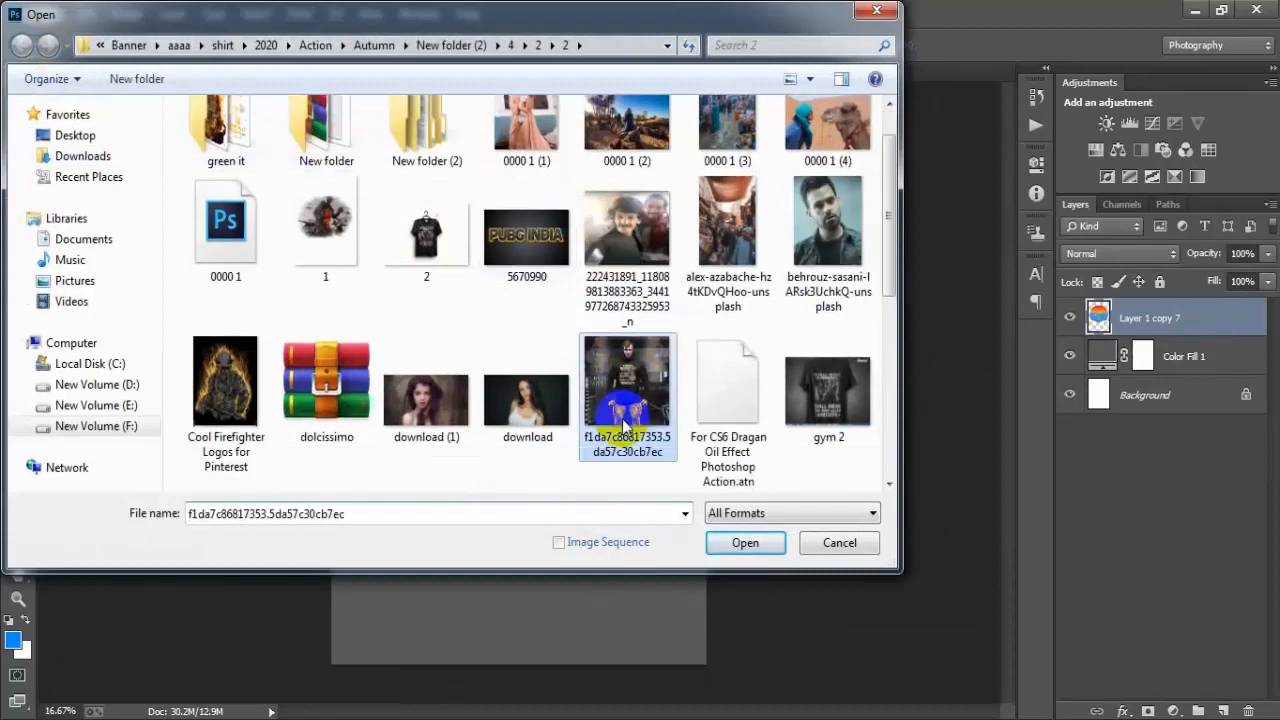
pyautogui.click(250, 240)
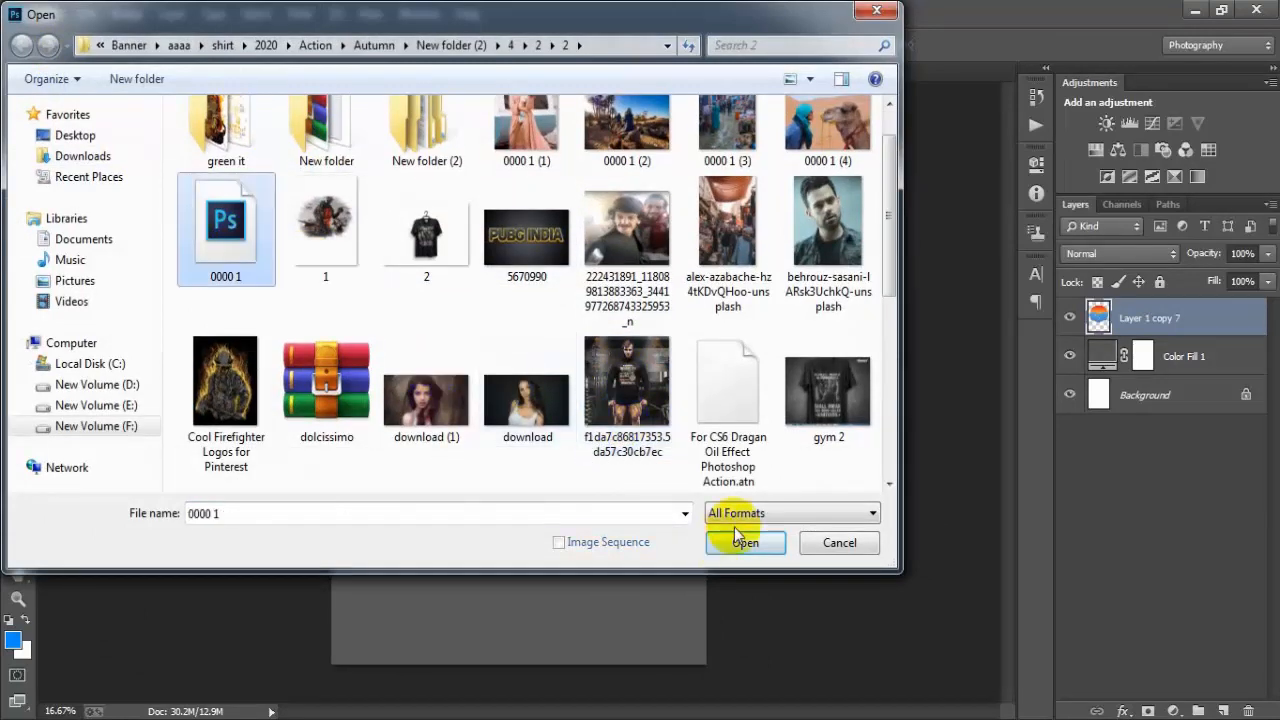
pyautogui.click(743, 545)
pyautogui.moveTo(560, 308); pyautogui.dragTo(510, 311)
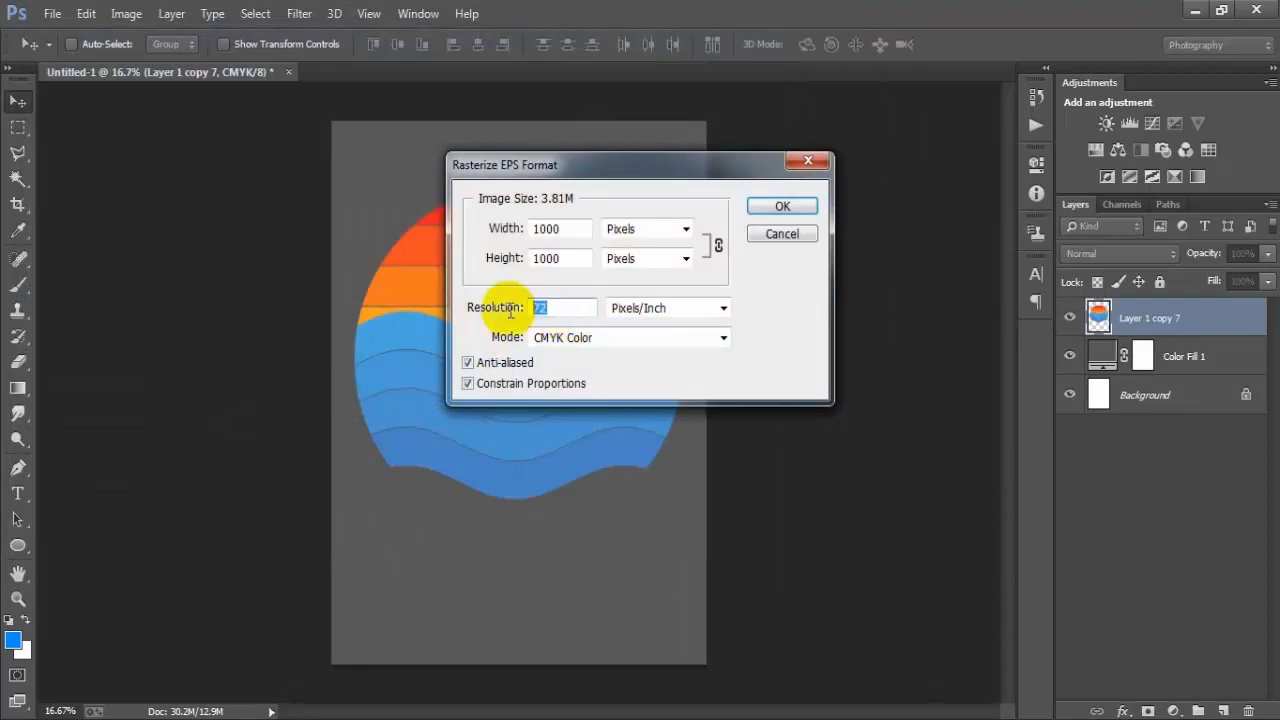
pyautogui.write('300')
pyautogui.press('Return')
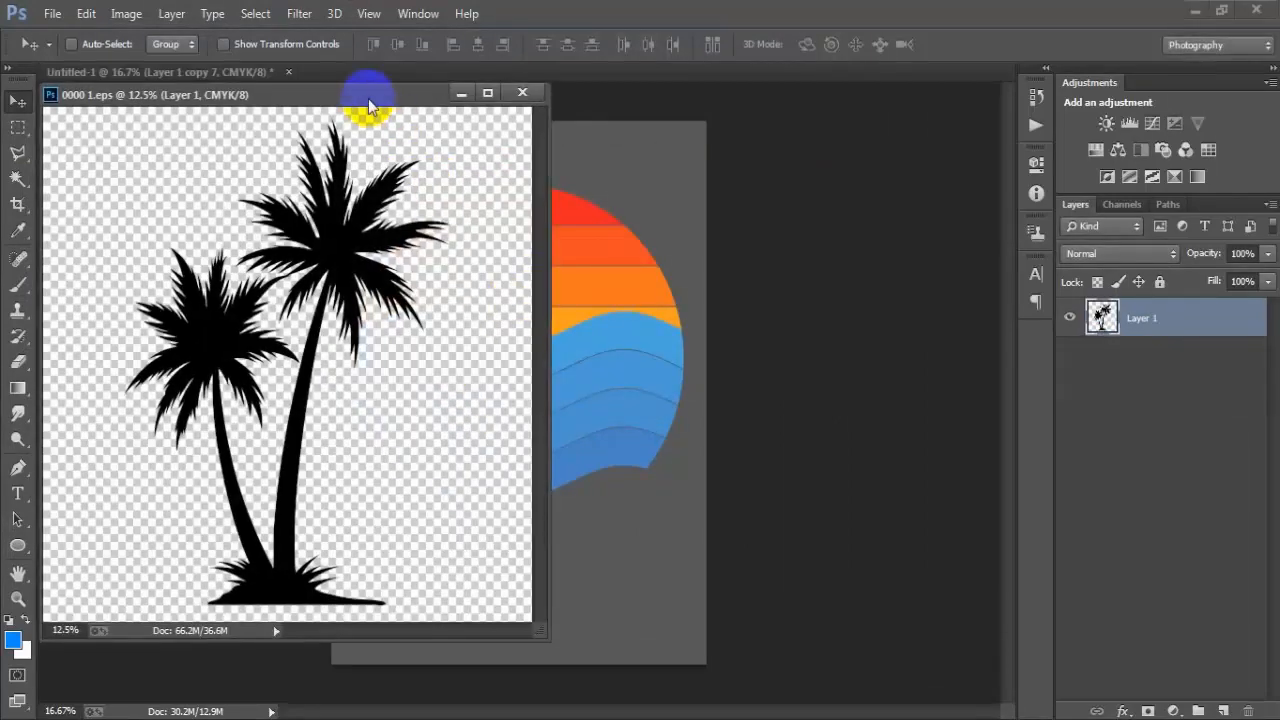
pyautogui.moveTo(366, 100); pyautogui.dragTo(609, 79)
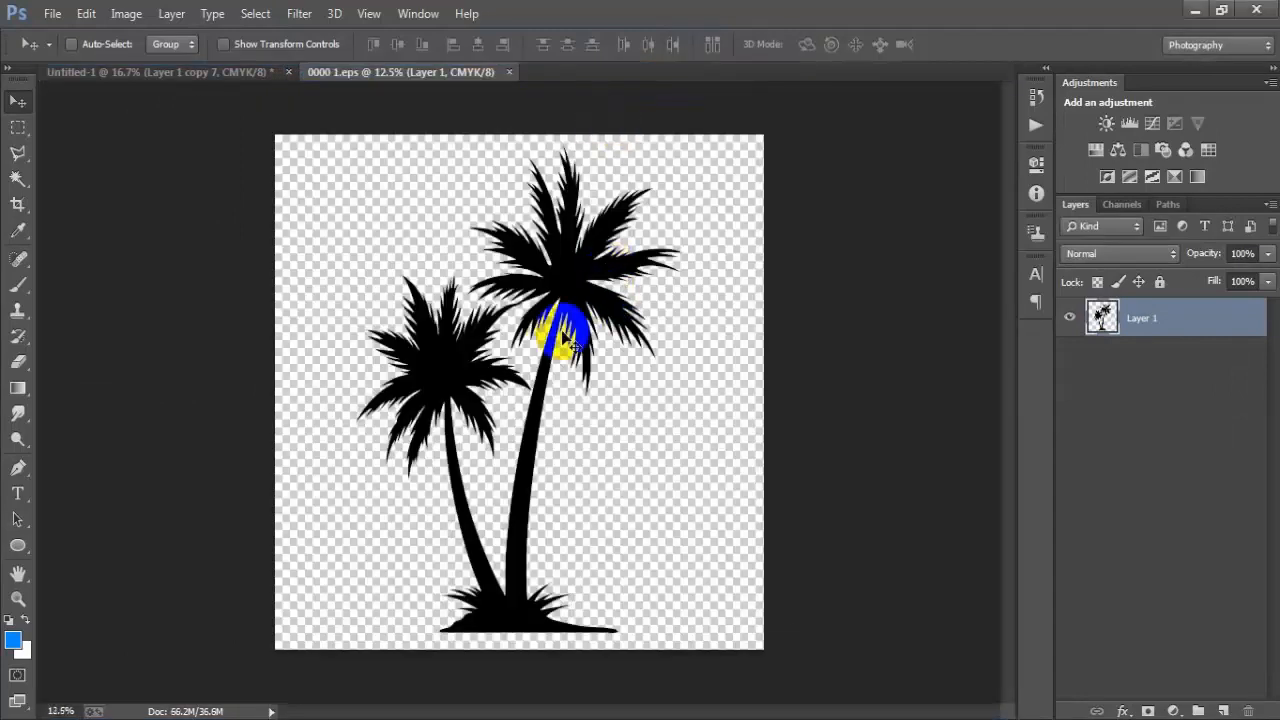
# Copy the palm trees from 0000 1.eps onto the poster above the artwork and flip them horizontally
pyautogui.moveTo(571, 271); pyautogui.dragTo(495, 375)
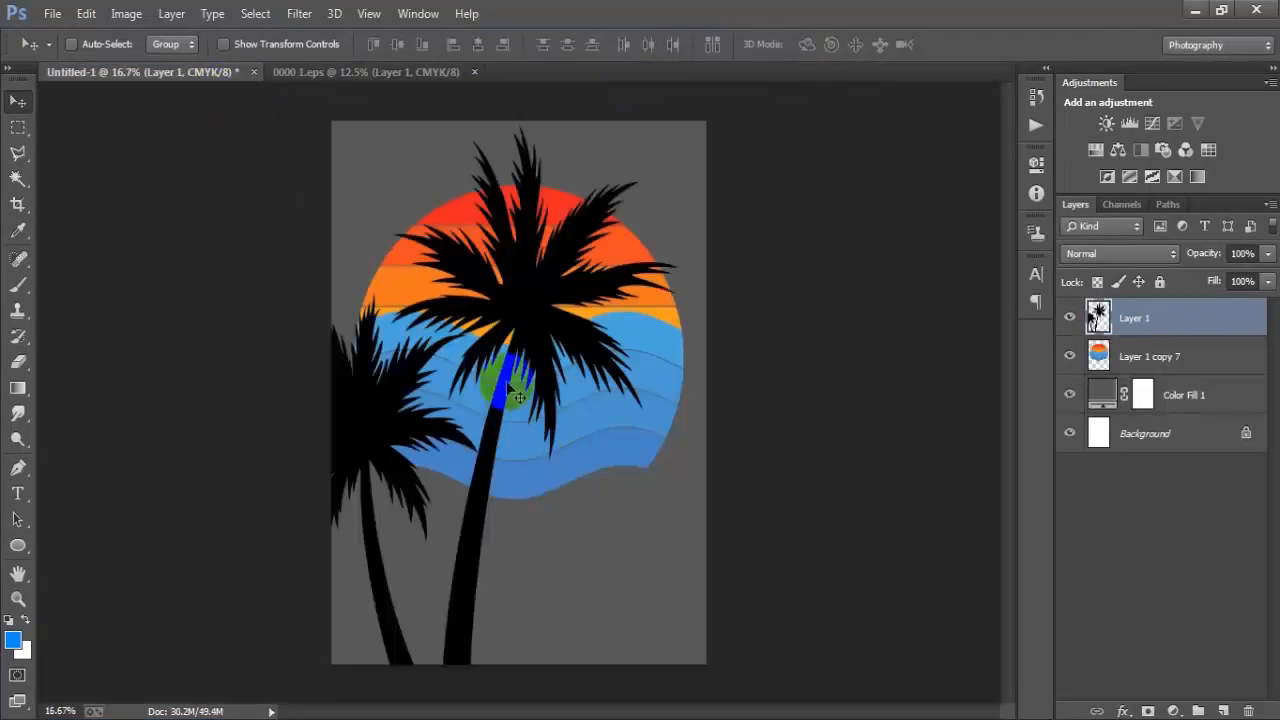
pyautogui.hotkey('ctrl', 't')
pyautogui.rightClick(578, 338)
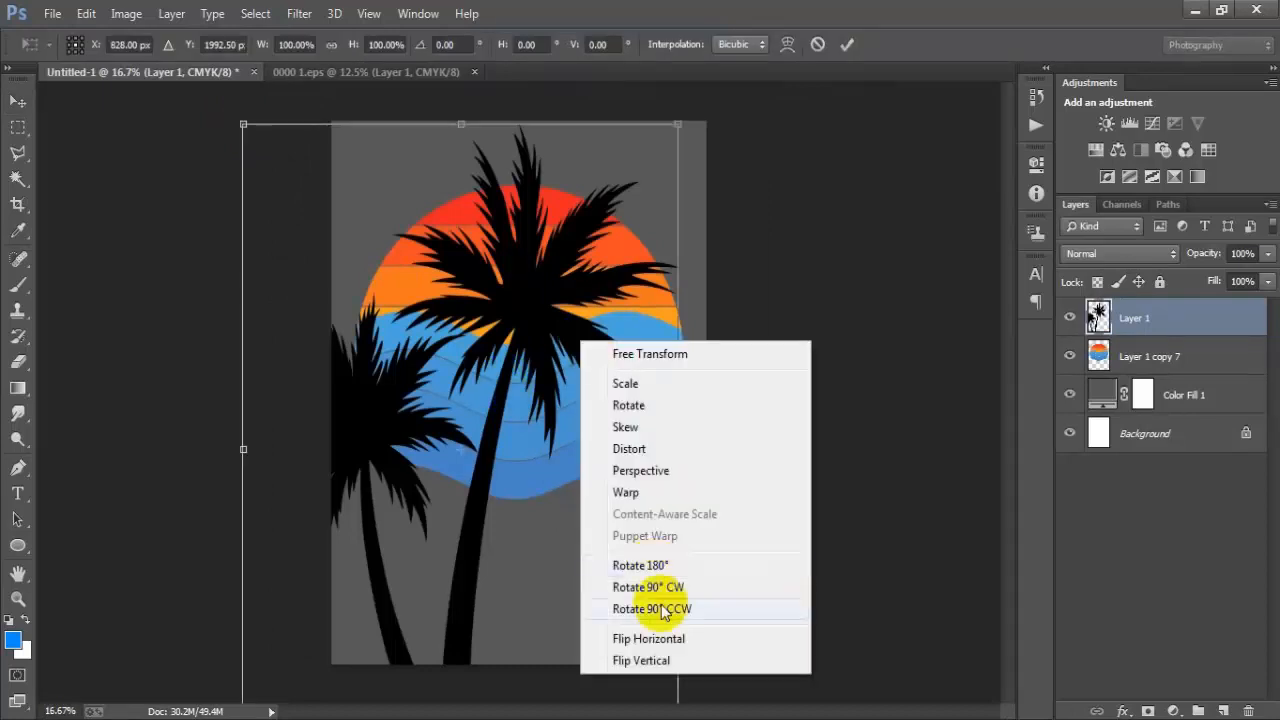
pyautogui.click(645, 639)
# Scale the palm trees down and position them in the middle of the circle, with their base below the waves
pyautogui.moveTo(679, 124); pyautogui.dragTo(602, 437)
pyautogui.moveTo(477, 521); pyautogui.dragTo(535, 480)
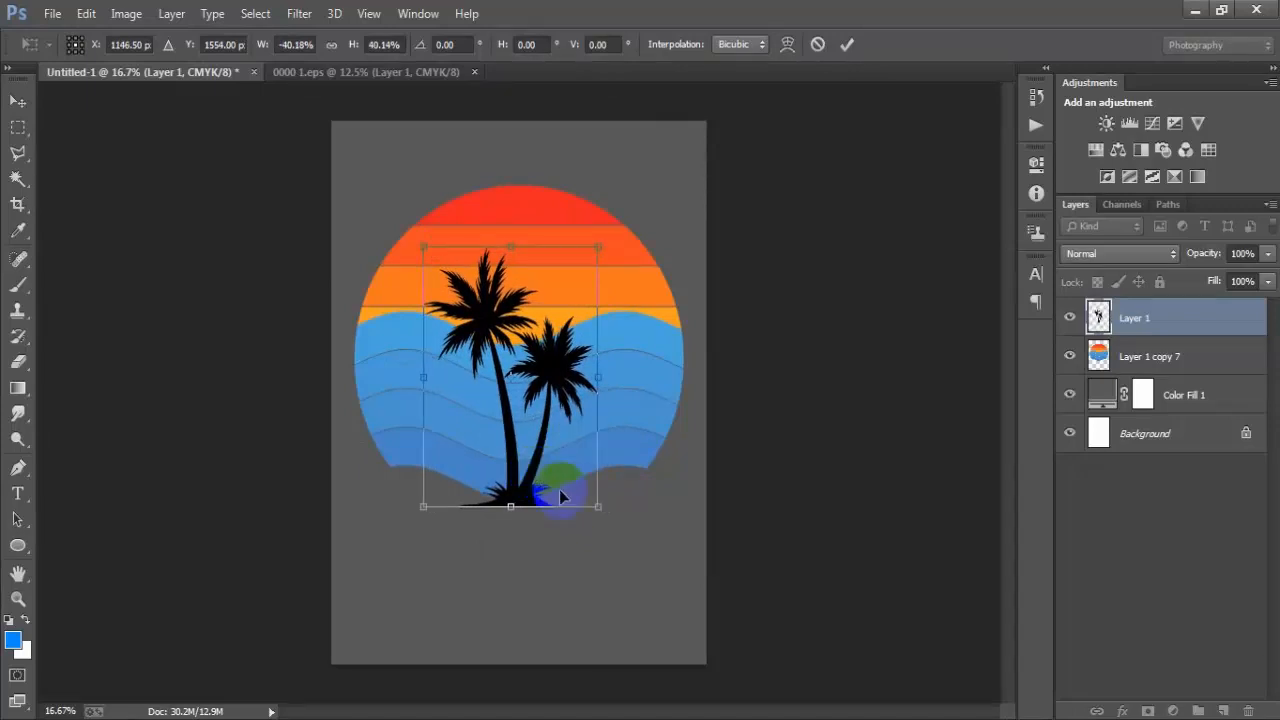
pyautogui.moveTo(595, 507); pyautogui.dragTo(617, 536)
pyautogui.click(846, 44)
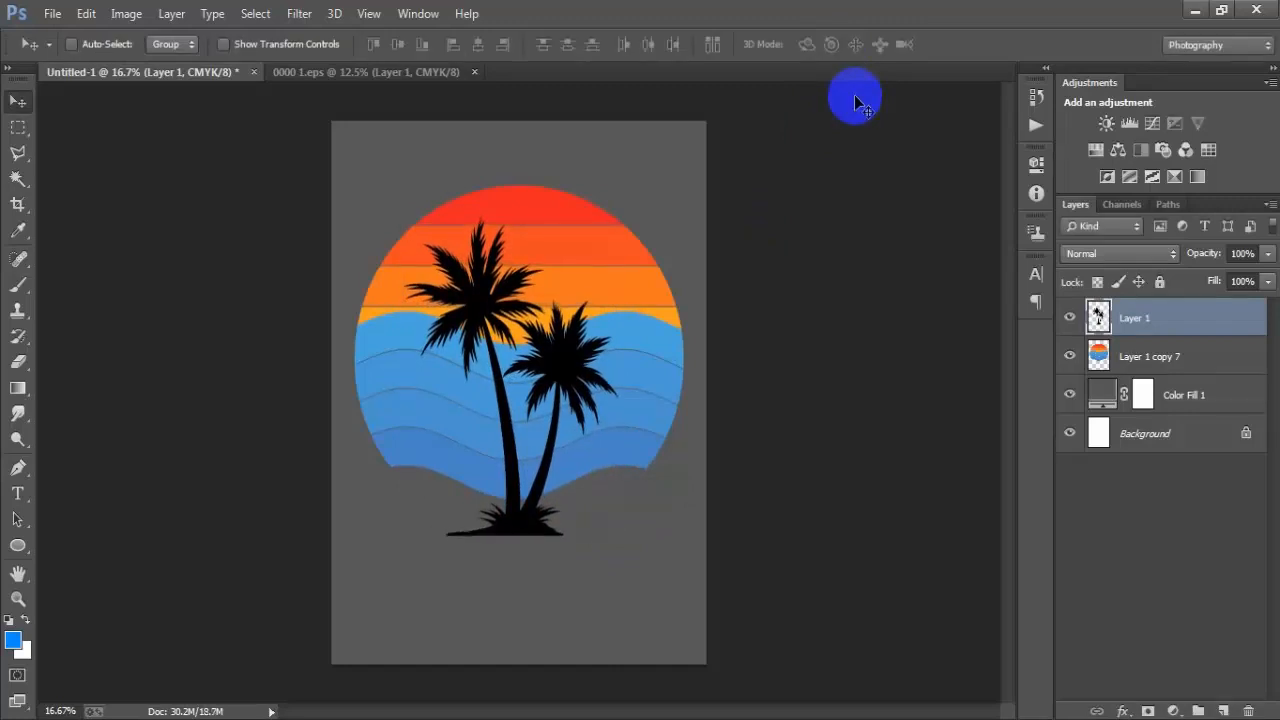
# Nudge the palm trees straight up until their base sits just below the lowest wave
pyautogui.hotkey('shift', 'Up')
pyautogui.hotkey('shift', 'Up')
pyautogui.hotkey('shift', 'Up')
pyautogui.hotkey('shift', 'Up')
pyautogui.hotkey('shift', 'Up')
pyautogui.hotkey('shift', 'Up')
pyautogui.hotkey('shift', 'Up')
pyautogui.hotkey('shift', 'Up')
pyautogui.hotkey('shift', 'Up')
pyautogui.hotkey('shift', 'Up')
pyautogui.hotkey('shift', 'Up')
pyautogui.hotkey('shift', 'Up')
pyautogui.hotkey('shift', 'Up')
pyautogui.hotkey('shift', 'Up')
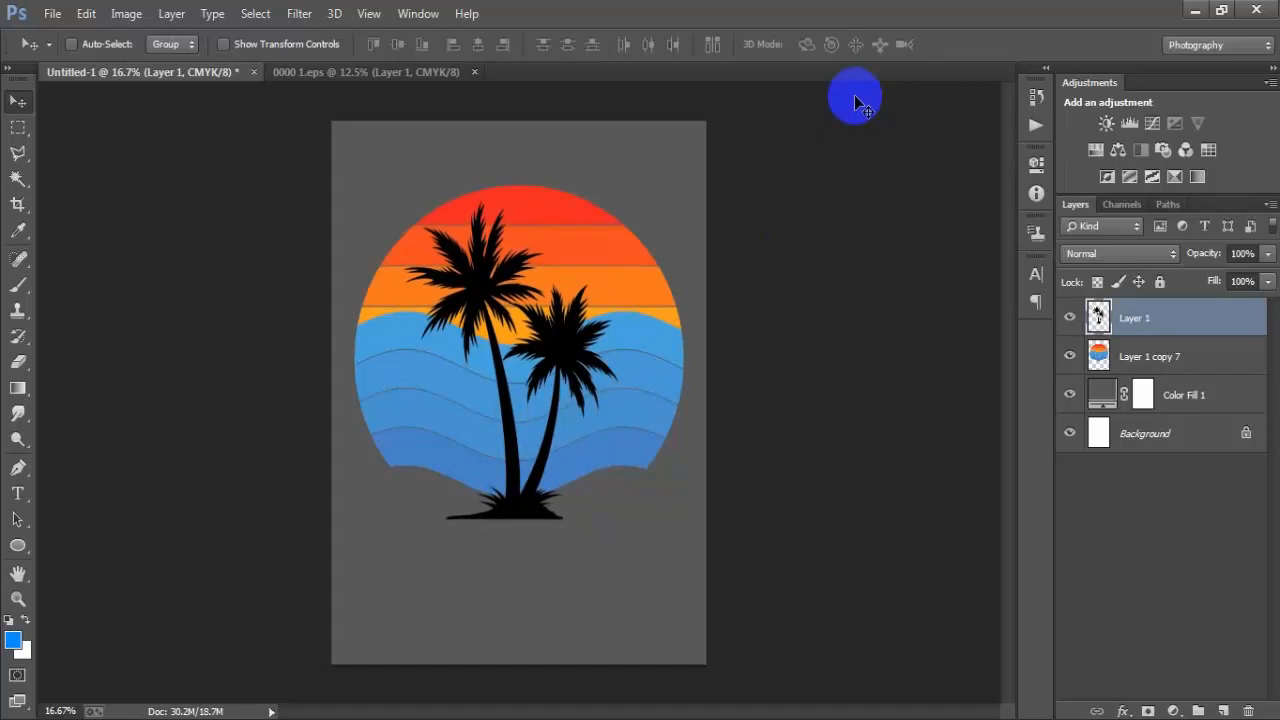
pyautogui.hotkey('shift', 'Up')
pyautogui.hotkey('shift', 'Up')
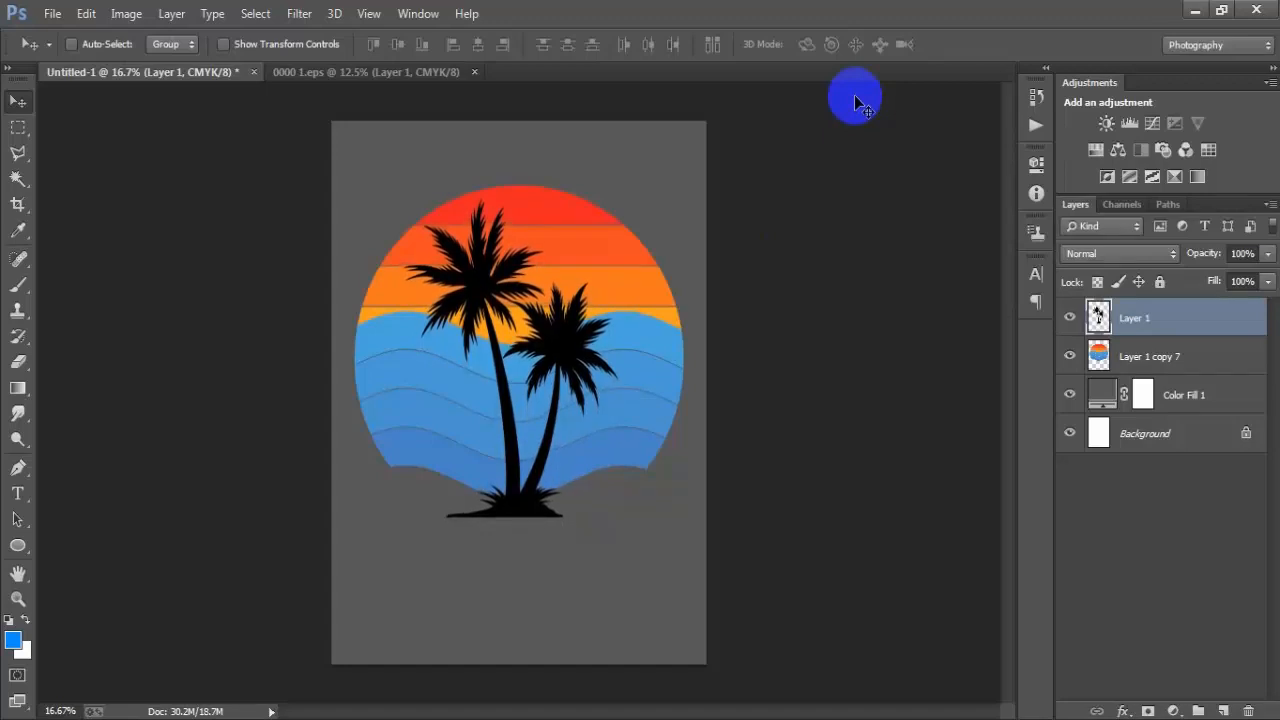
pyautogui.hotkey('shift', 'Up')
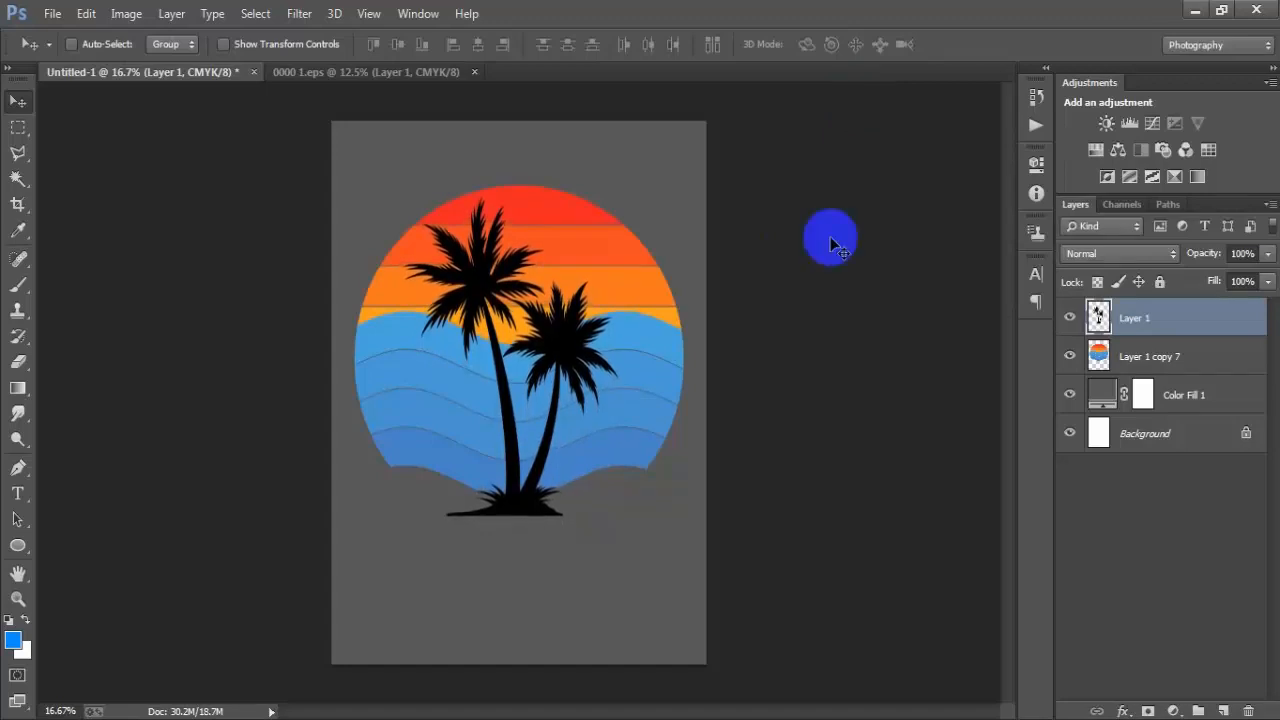
# Place the seagull-silhouette PNG as a linked image, about 25% scale, over the orange bands beside the taller palm
pyautogui.click(48, 14)
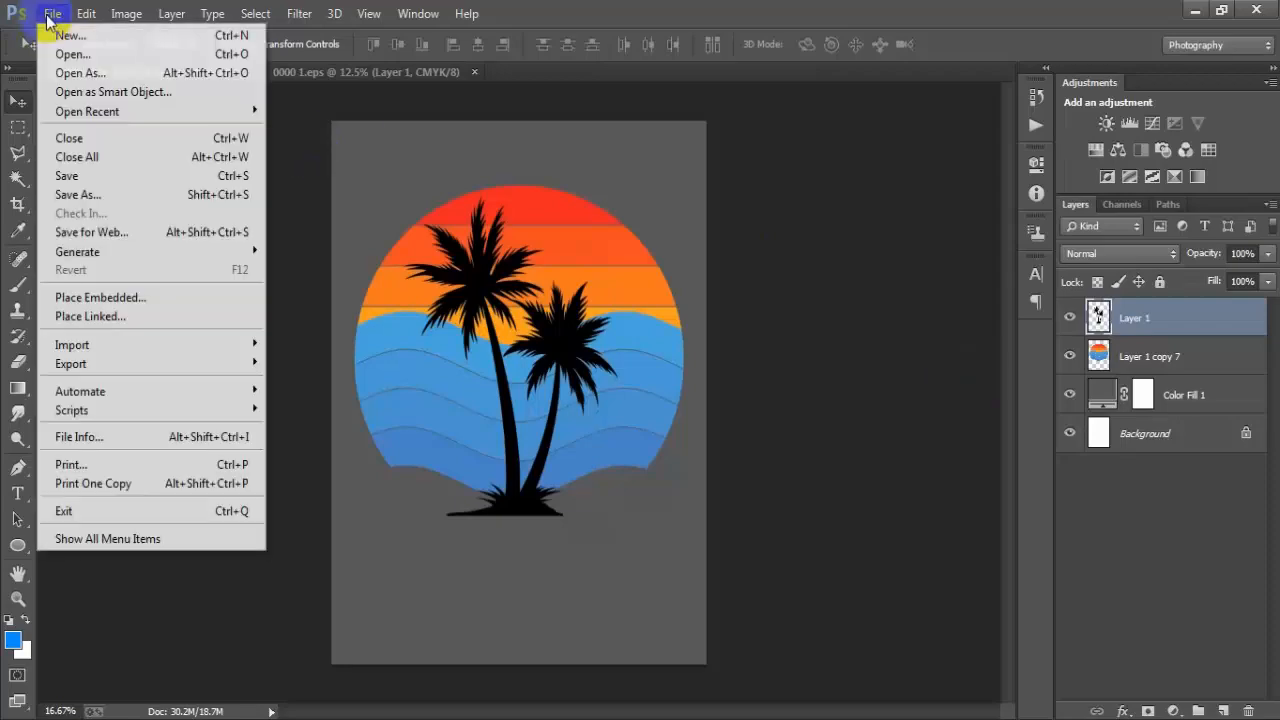
pyautogui.click(129, 237)
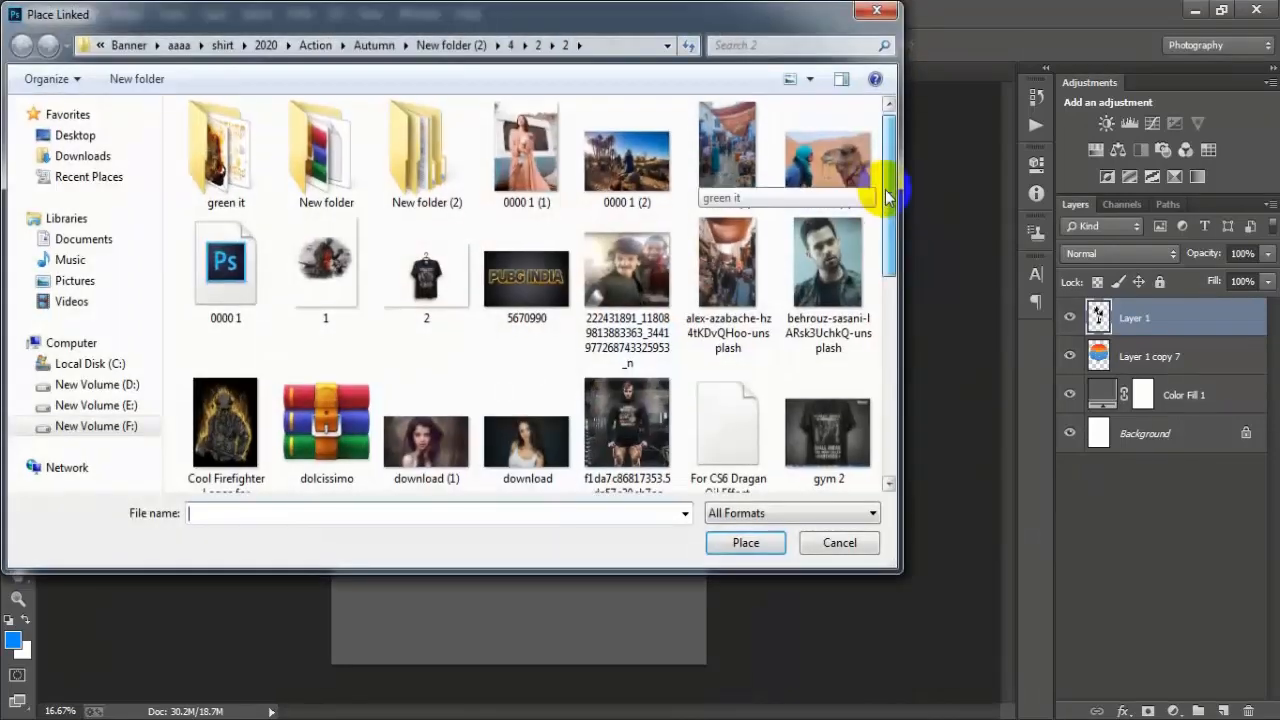
pyautogui.moveTo(886, 186); pyautogui.dragTo(890, 300)
pyautogui.click(728, 375)
pyautogui.click(744, 542)
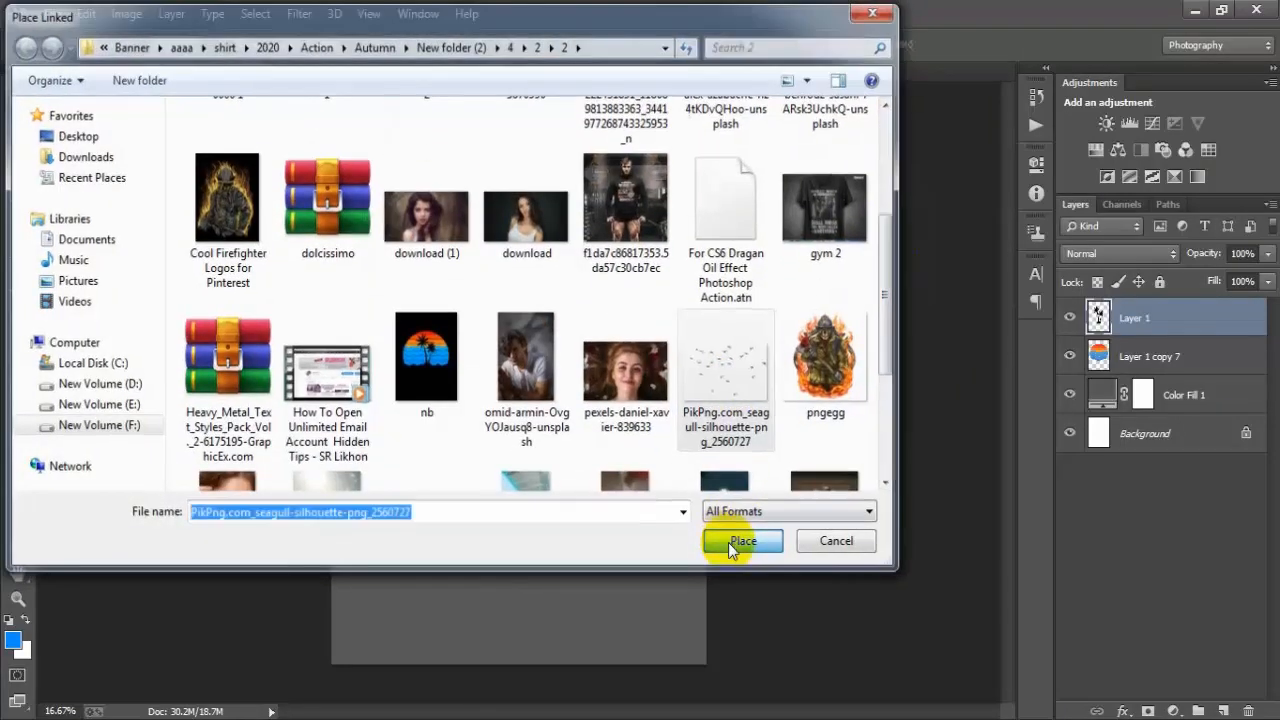
pyautogui.moveTo(703, 523); pyautogui.dragTo(610, 284)
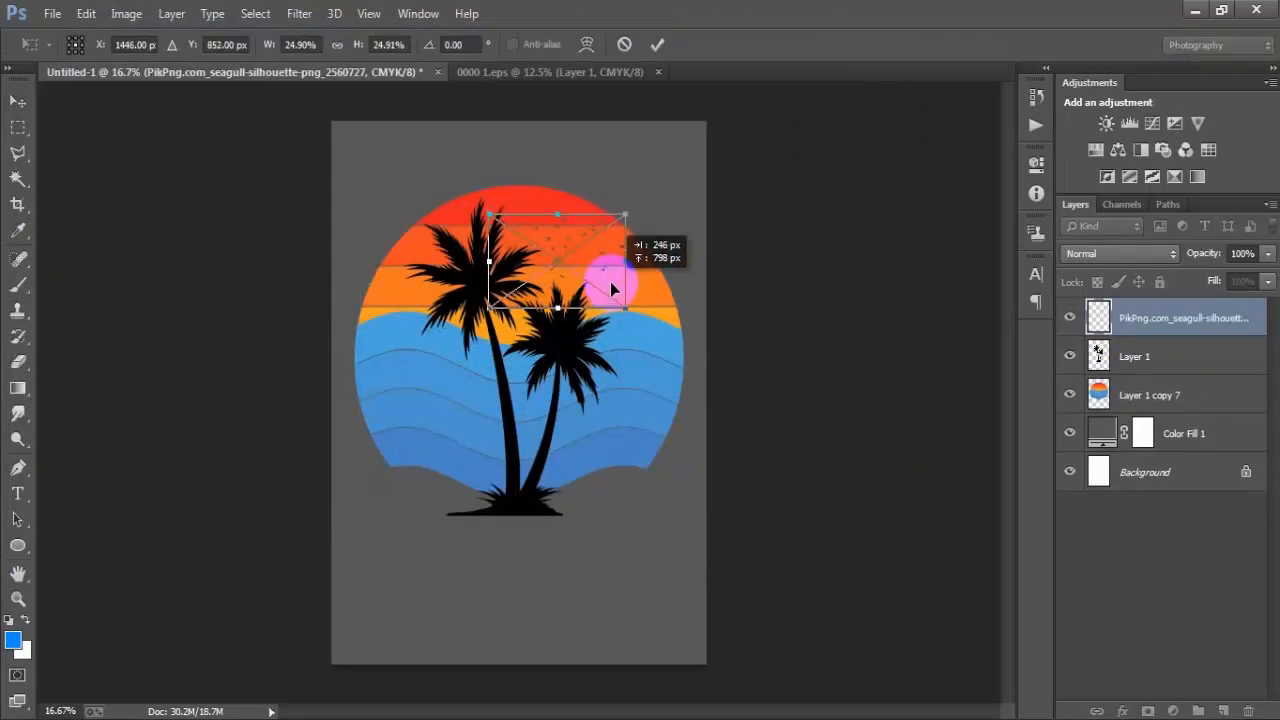
pyautogui.click(661, 44)
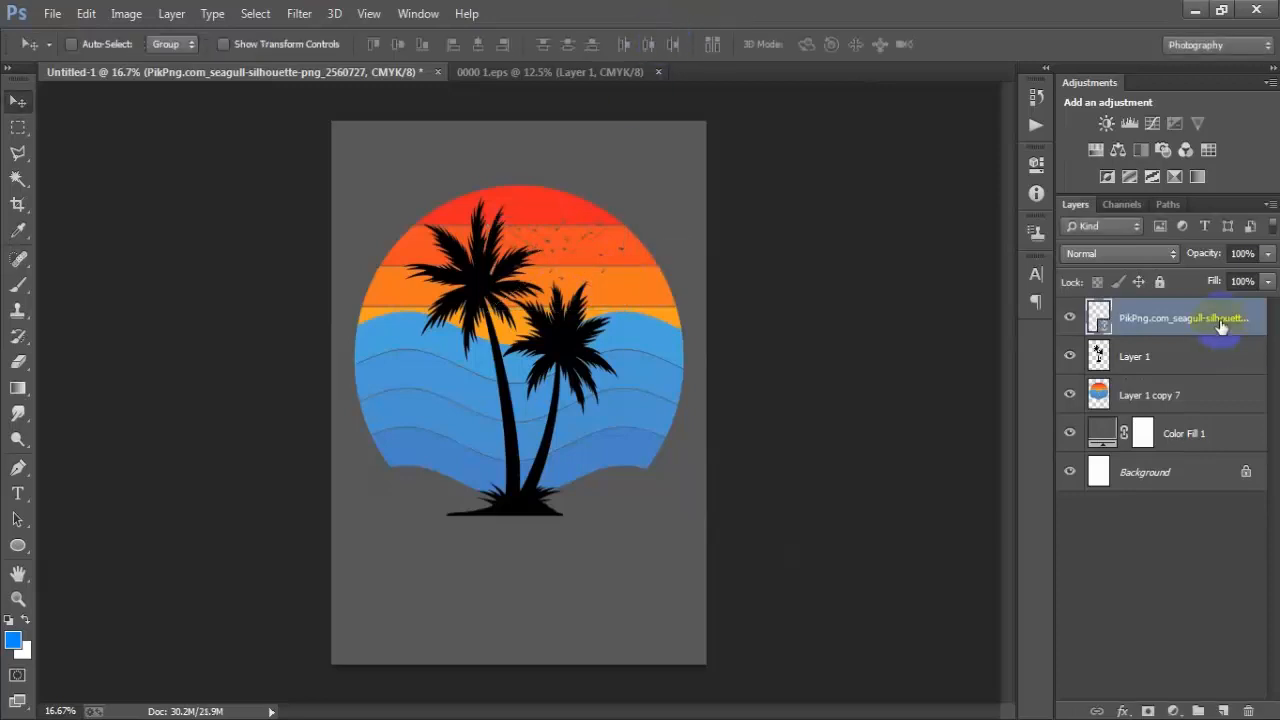
# Rasterize the seagull layer, move it below the palm tree layer and merge the two into one layer
pyautogui.rightClick(1220, 326)
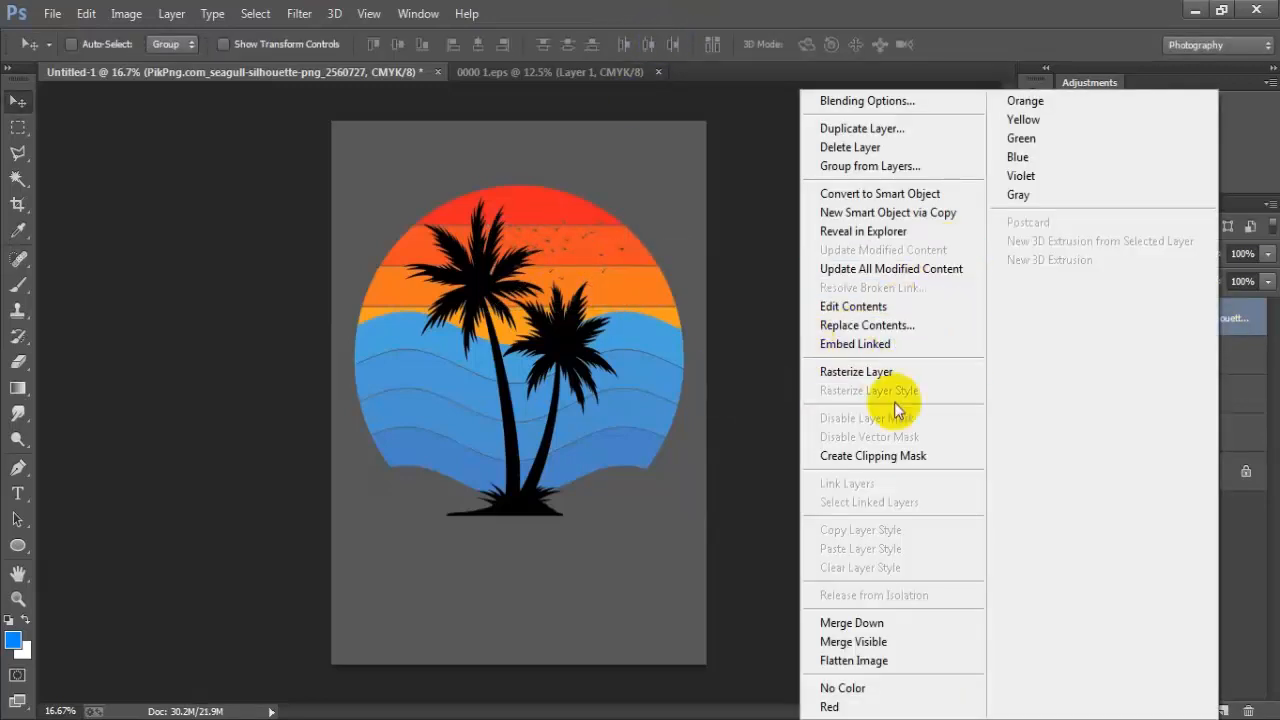
pyautogui.click(872, 373)
pyautogui.moveTo(1219, 319); pyautogui.dragTo(1202, 372)
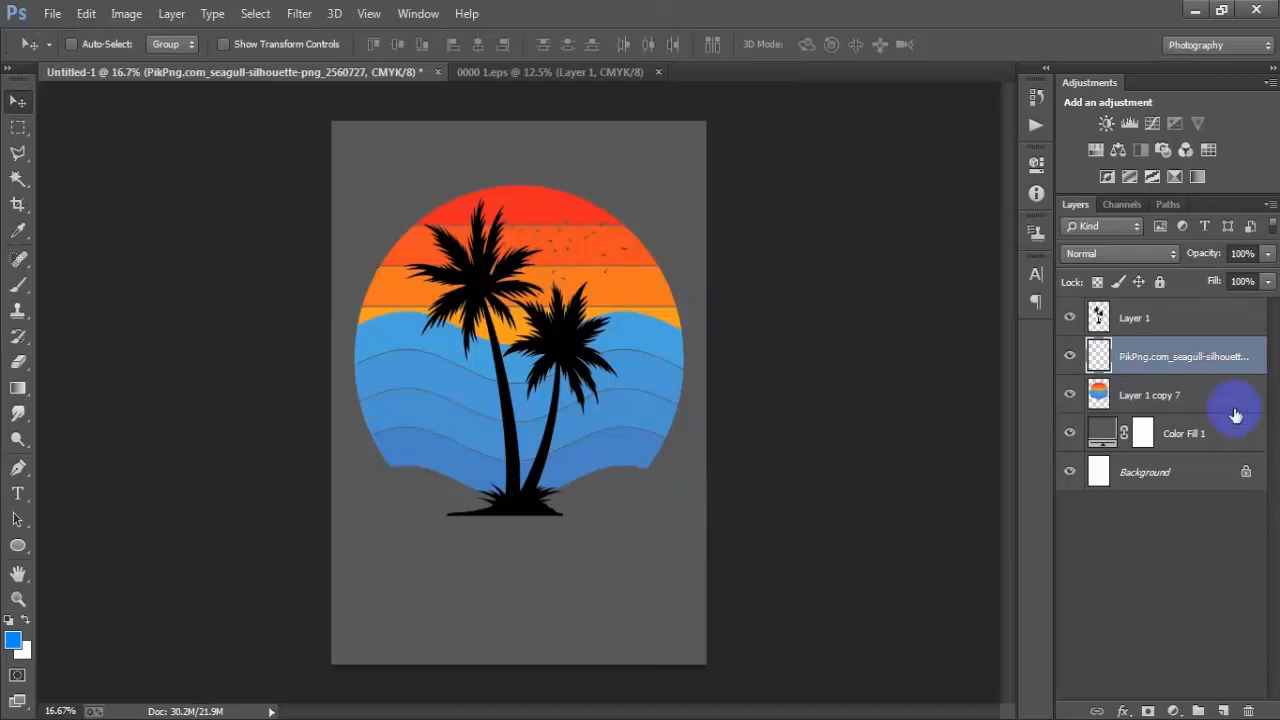
pyautogui.click(1160, 320)
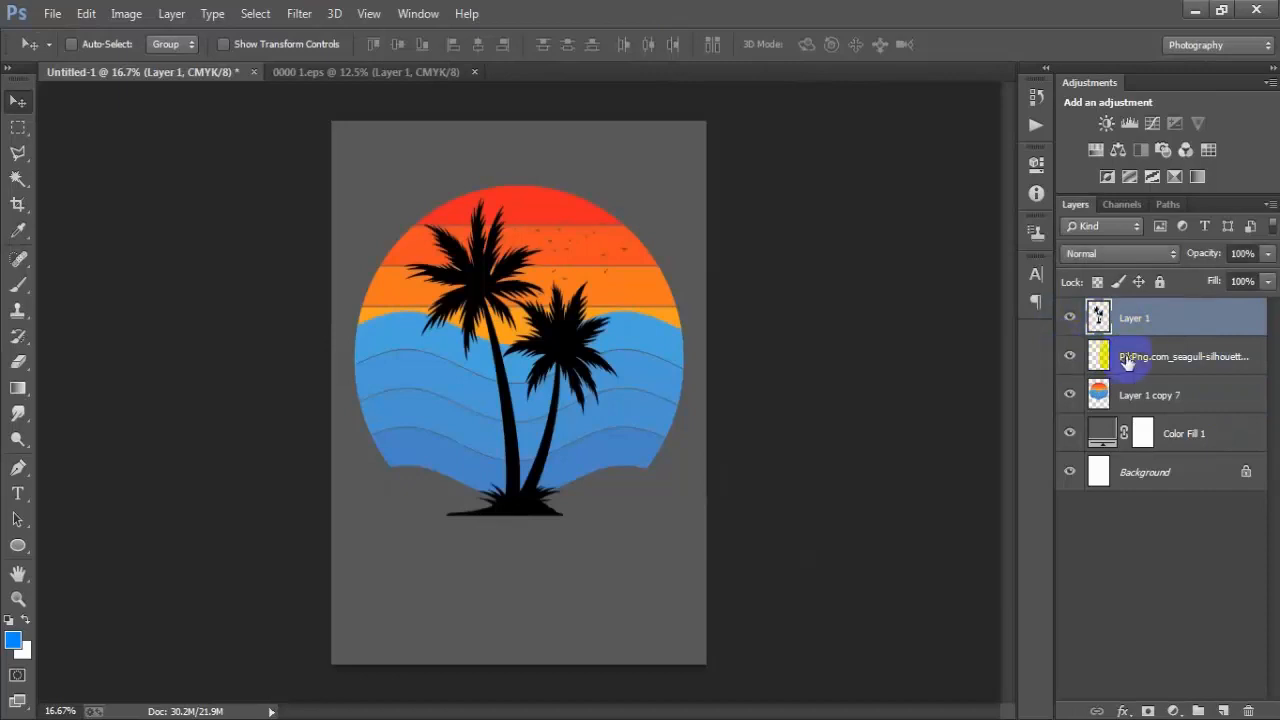
pyautogui.keyDown('shift'); pyautogui.click(1140, 356); pyautogui.keyUp('shift')
pyautogui.hotkey('ctrl', 'e')
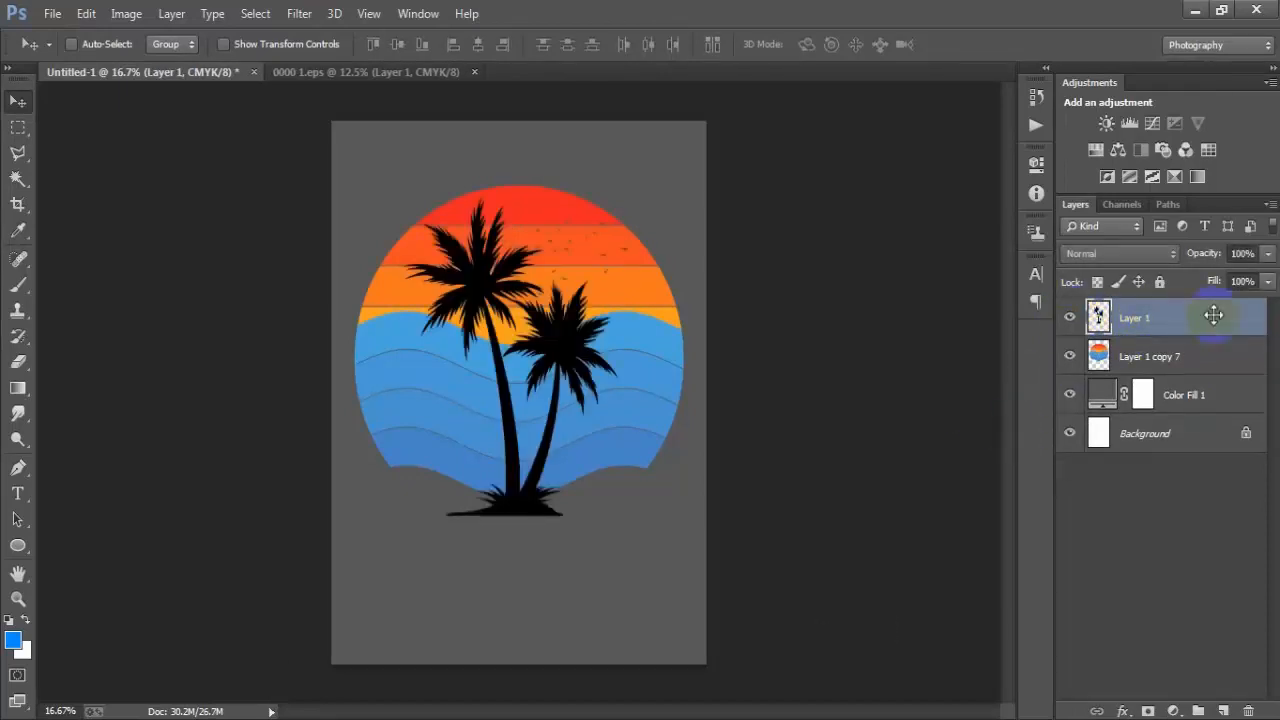
# Load the merged palm and seagull silhouettes as a selection and cut that shape out of the sunset artwork layer
pyautogui.keyDown('ctrl'); pyautogui.click(1098, 318); pyautogui.keyUp('ctrl')
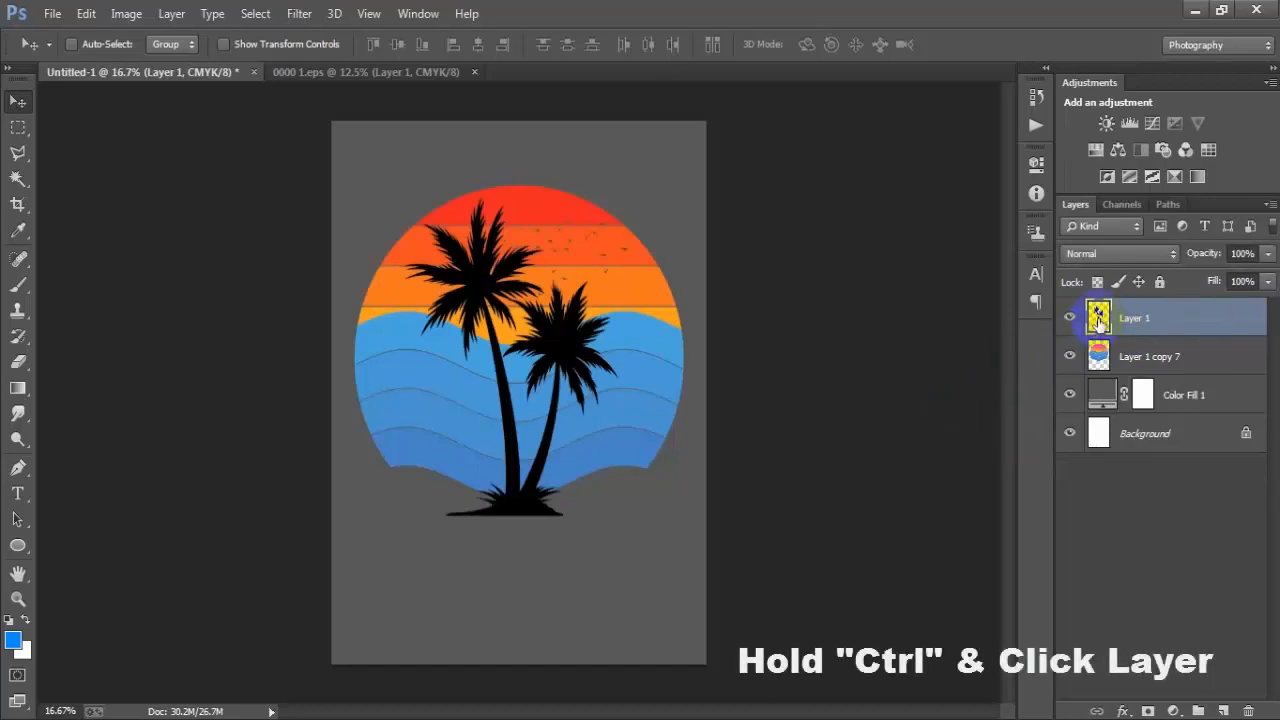
pyautogui.click(1092, 360)
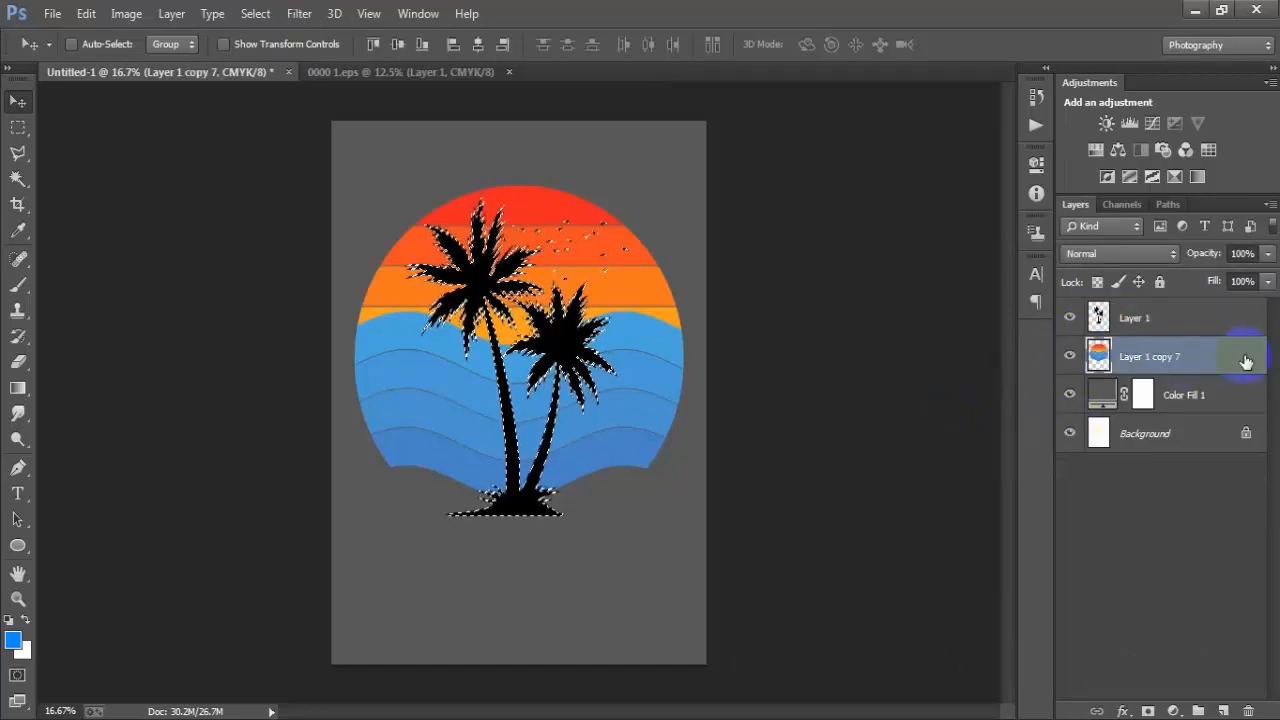
pyautogui.click(1070, 357)
pyautogui.click(1070, 357)
pyautogui.press('Delete')
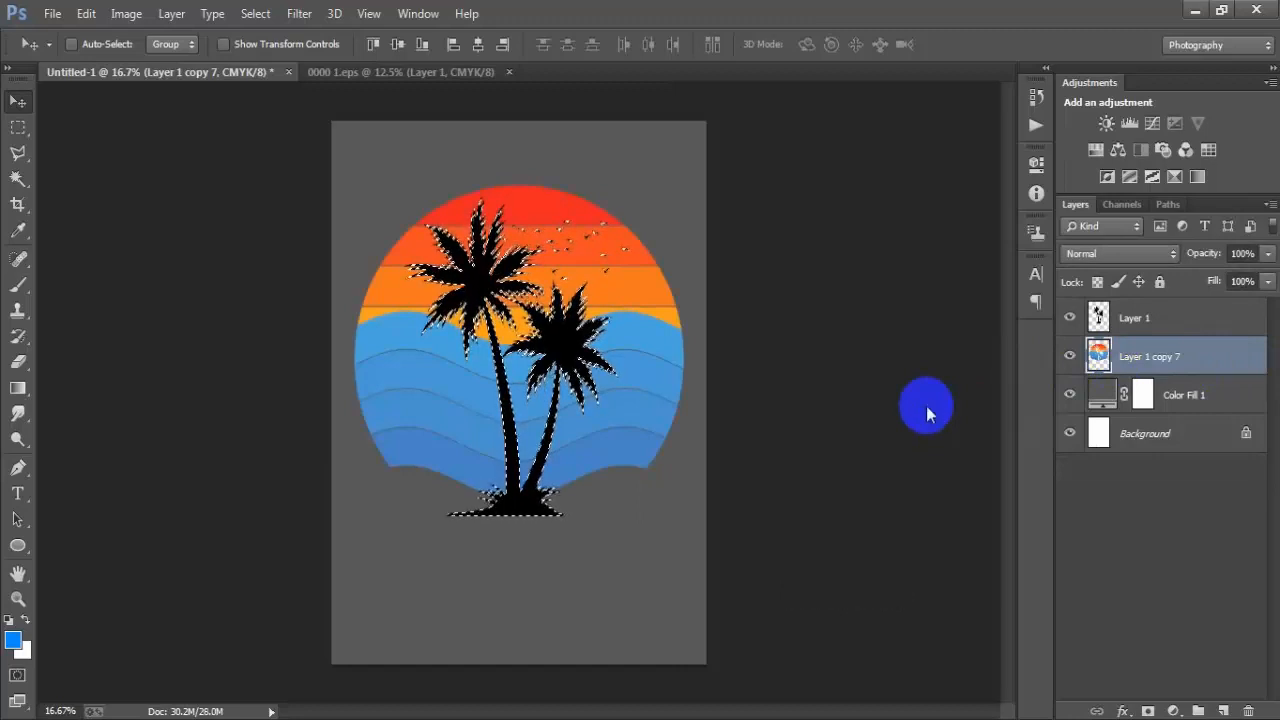
# Clear the selection and delete the merged palm and seagull layer
pyautogui.click(1186, 318)
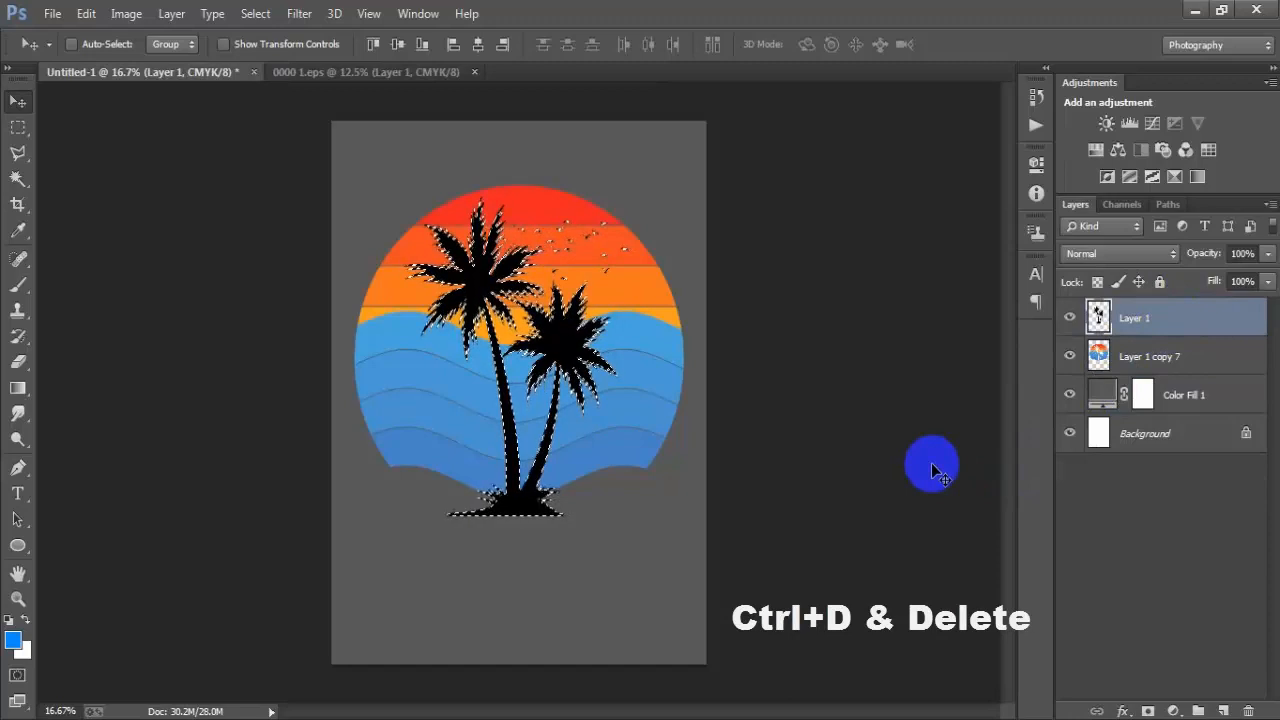
pyautogui.hotkey('ctrl', 'd')
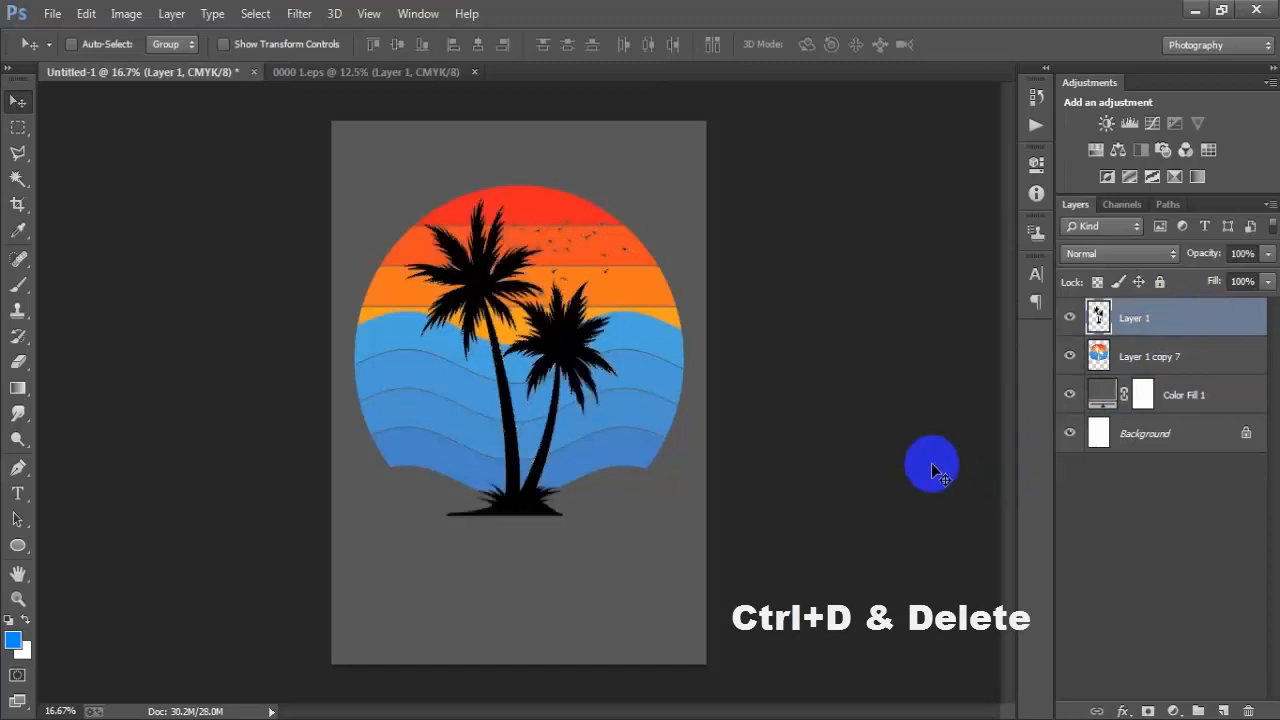
pyautogui.click(1070, 318)
pyautogui.click(1070, 318)
pyautogui.press('Delete')
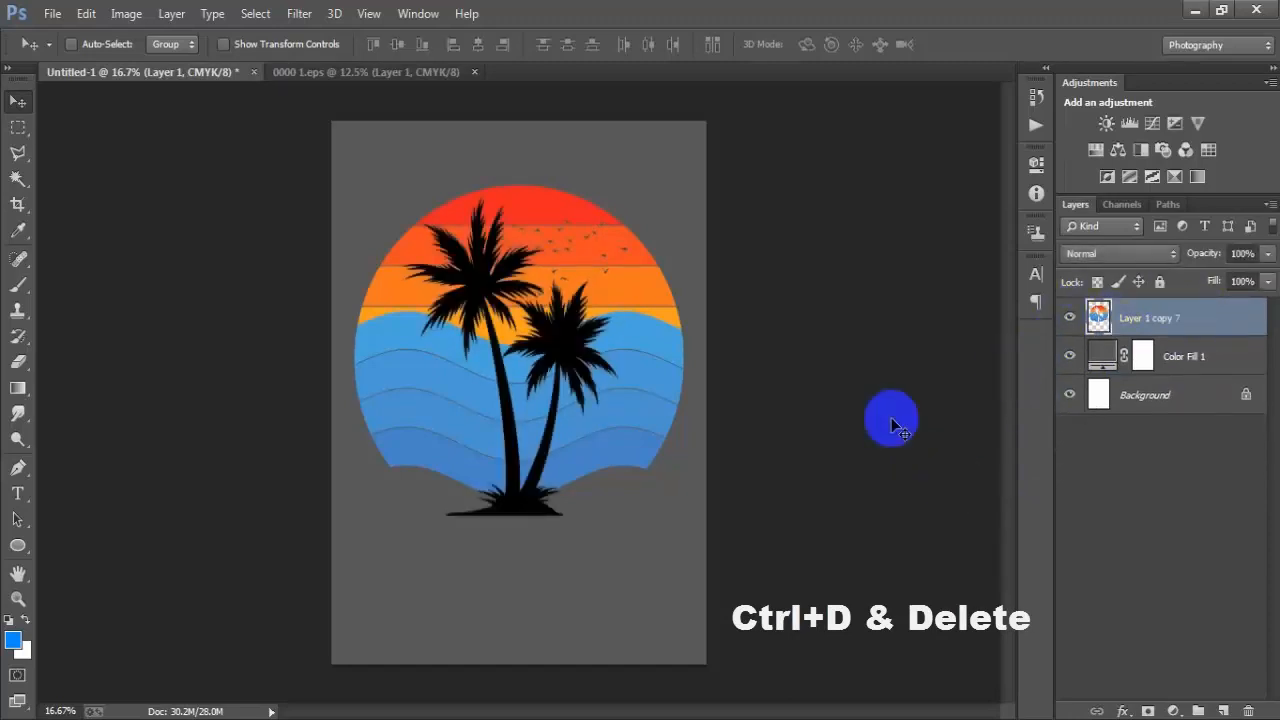
# Change the background colour fill to pure black (#000000)
pyautogui.doubleClick(1100, 357)
pyautogui.click(576, 366)
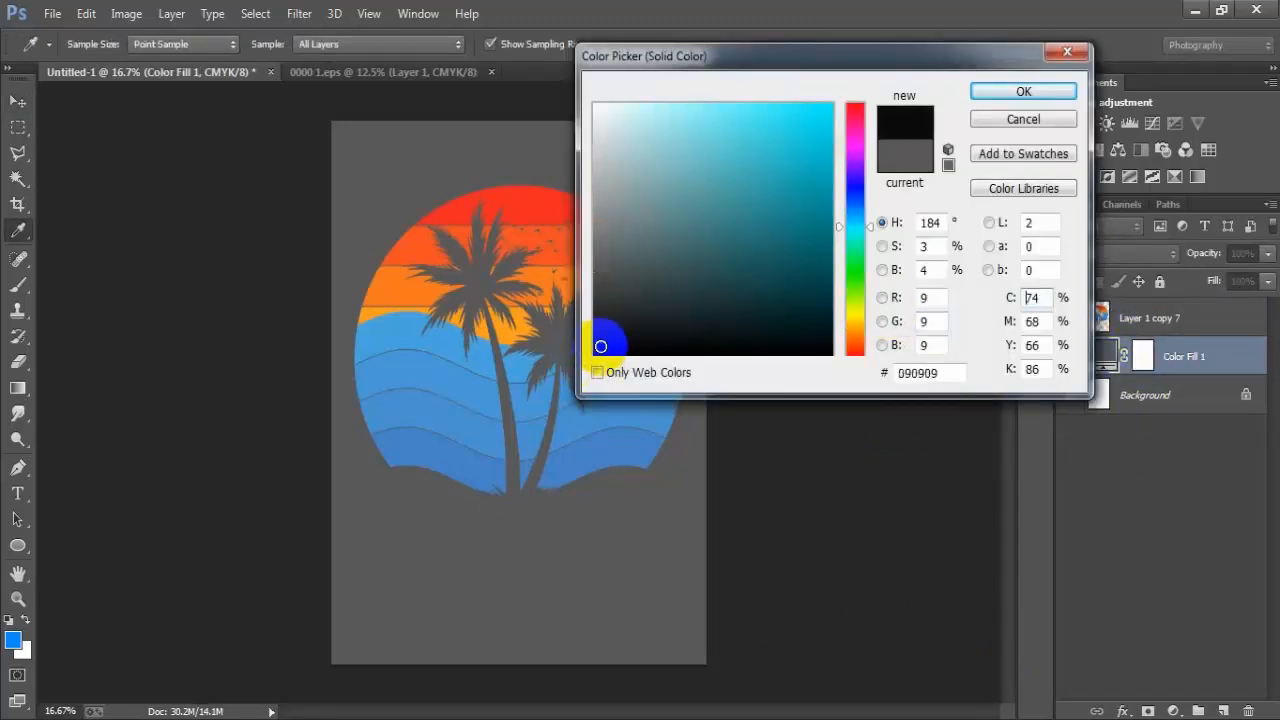
pyautogui.click(1022, 92)
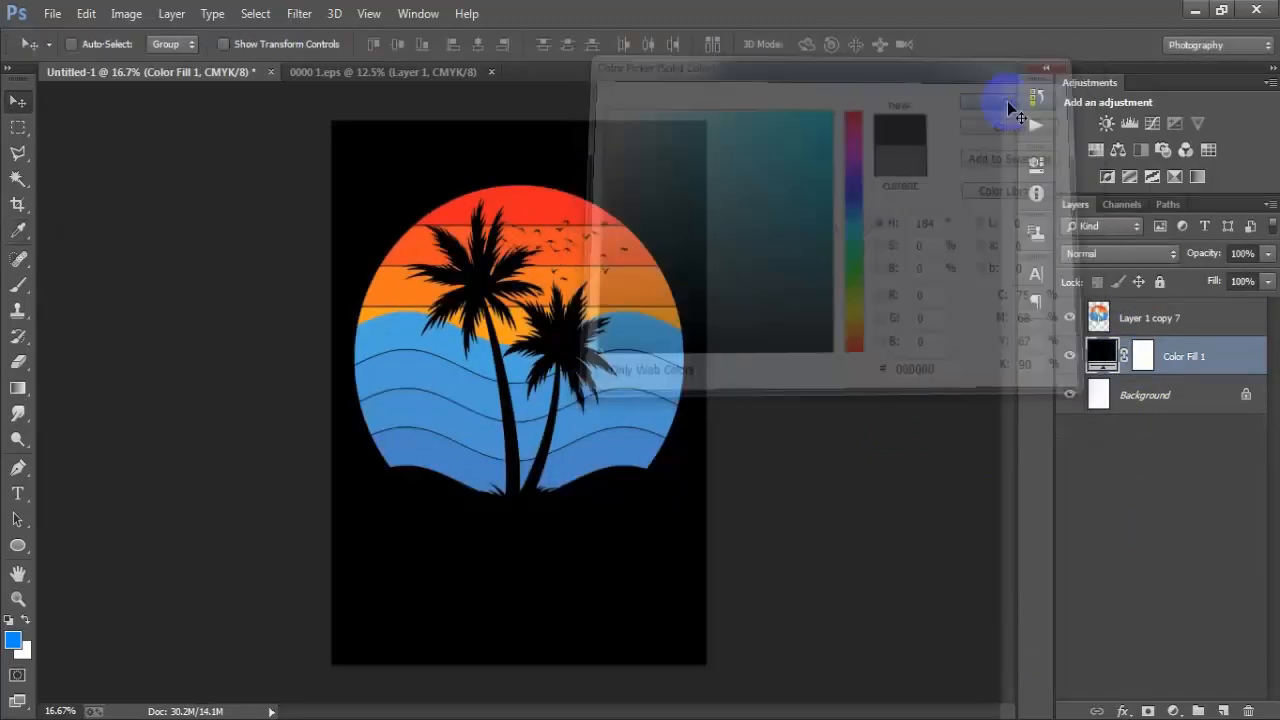
# Hide the colour fill and background layers and export the artwork for web as a transparent PNG-24 named 1 on the Desktop
pyautogui.click(1071, 357)
pyautogui.hotkey('shift', 'ctrl', 'alt', 's')
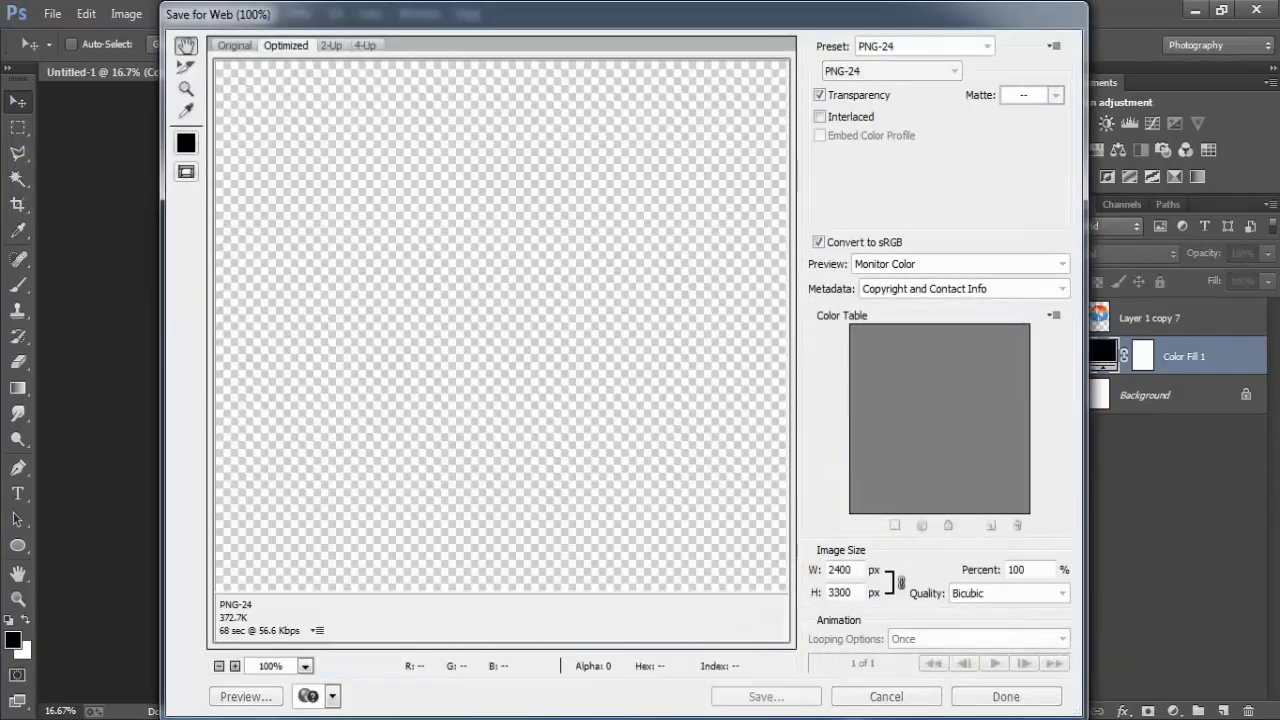
pyautogui.moveTo(640, 420); pyautogui.dragTo(469, 320)
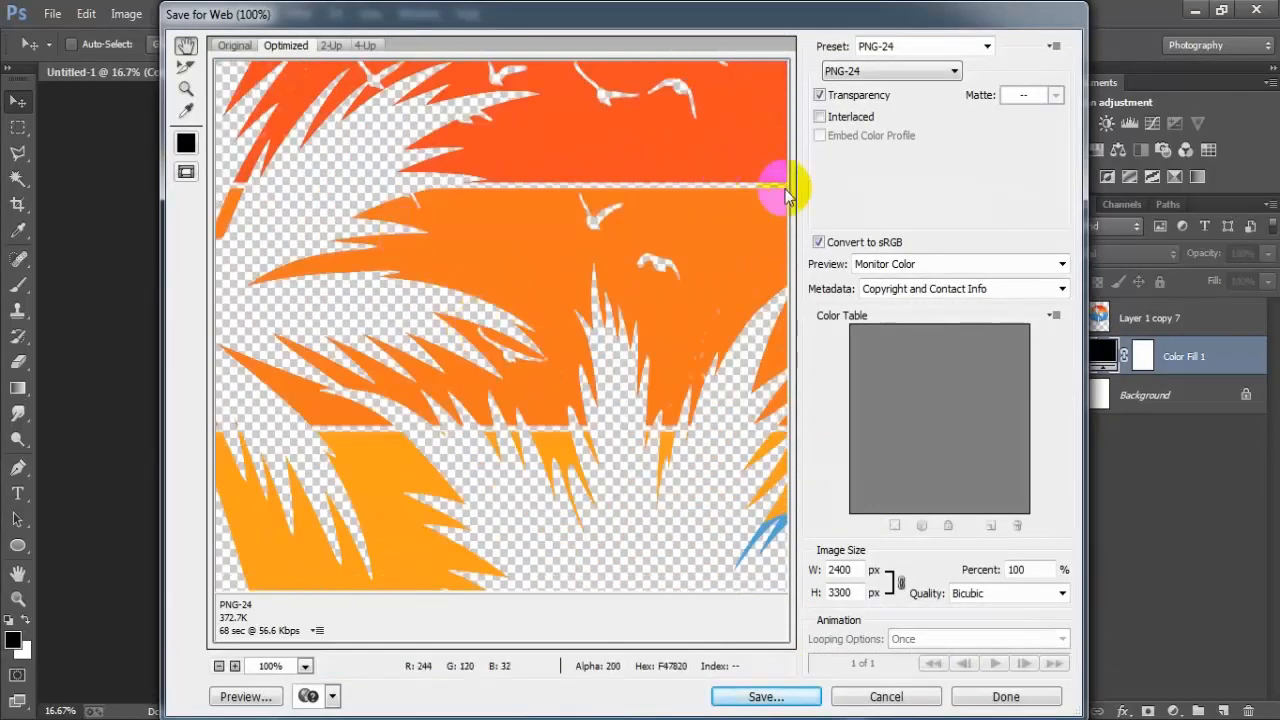
pyautogui.click(856, 71)
pyautogui.click(856, 128)
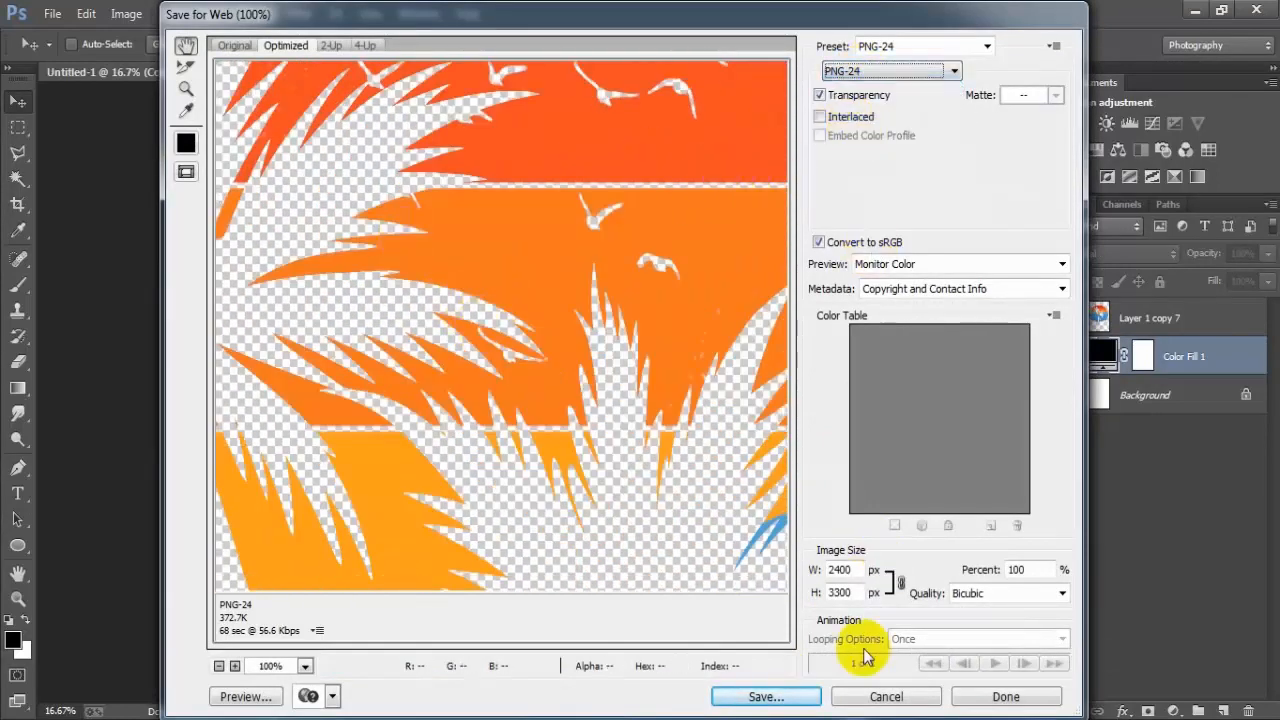
pyautogui.click(805, 697)
pyautogui.write('s')
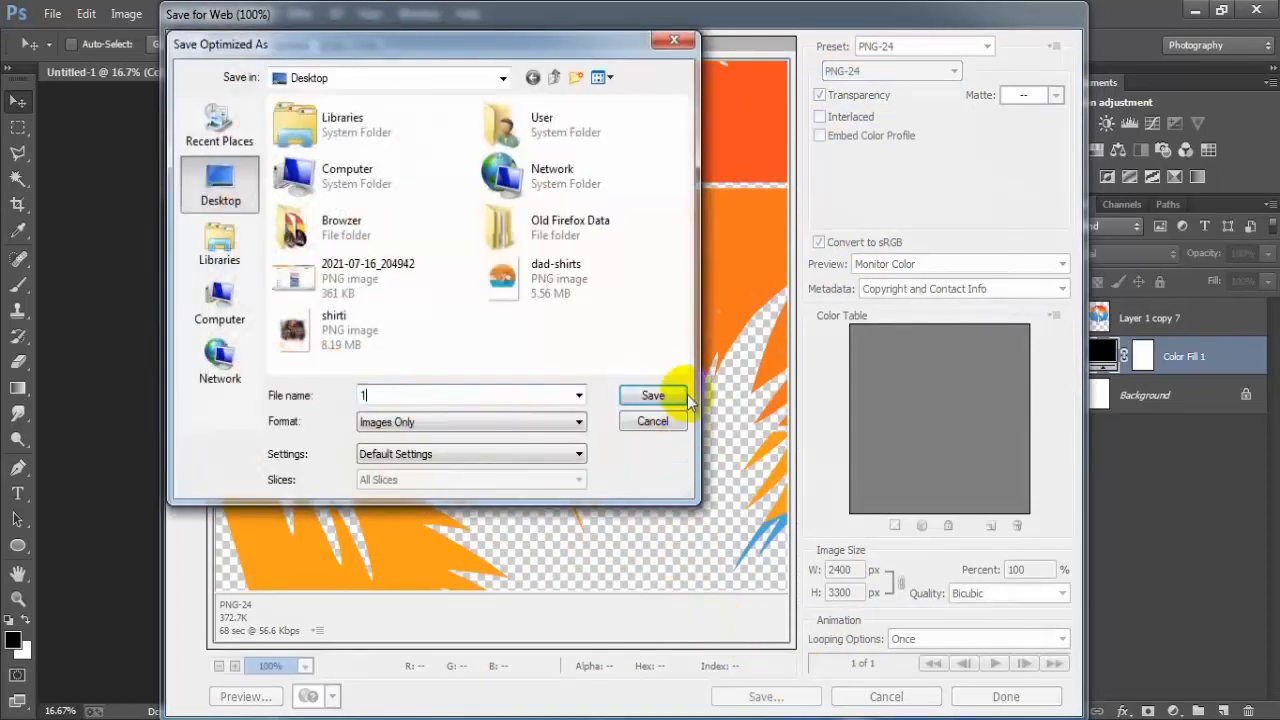
pyautogui.click(665, 394)
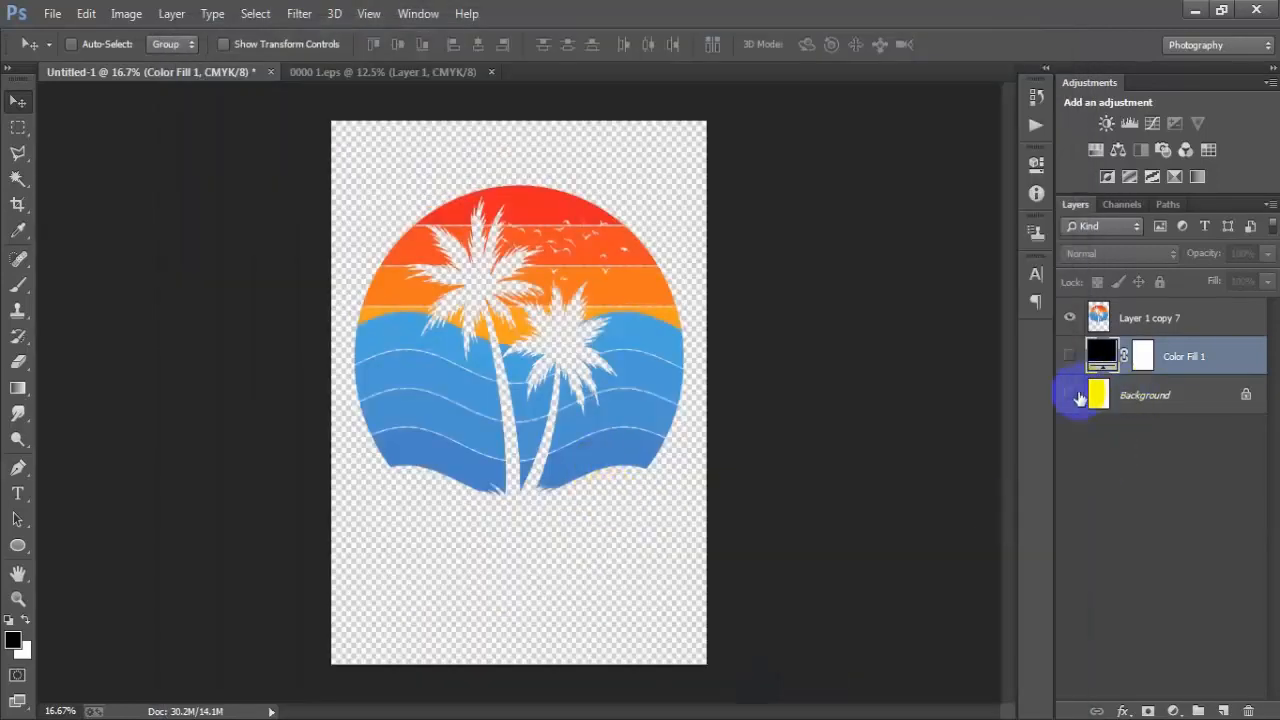
# Show the background and colour fill layers again and set the fill to the near-black teal #000b0c
pyautogui.click(1071, 396)
pyautogui.click(1070, 356)
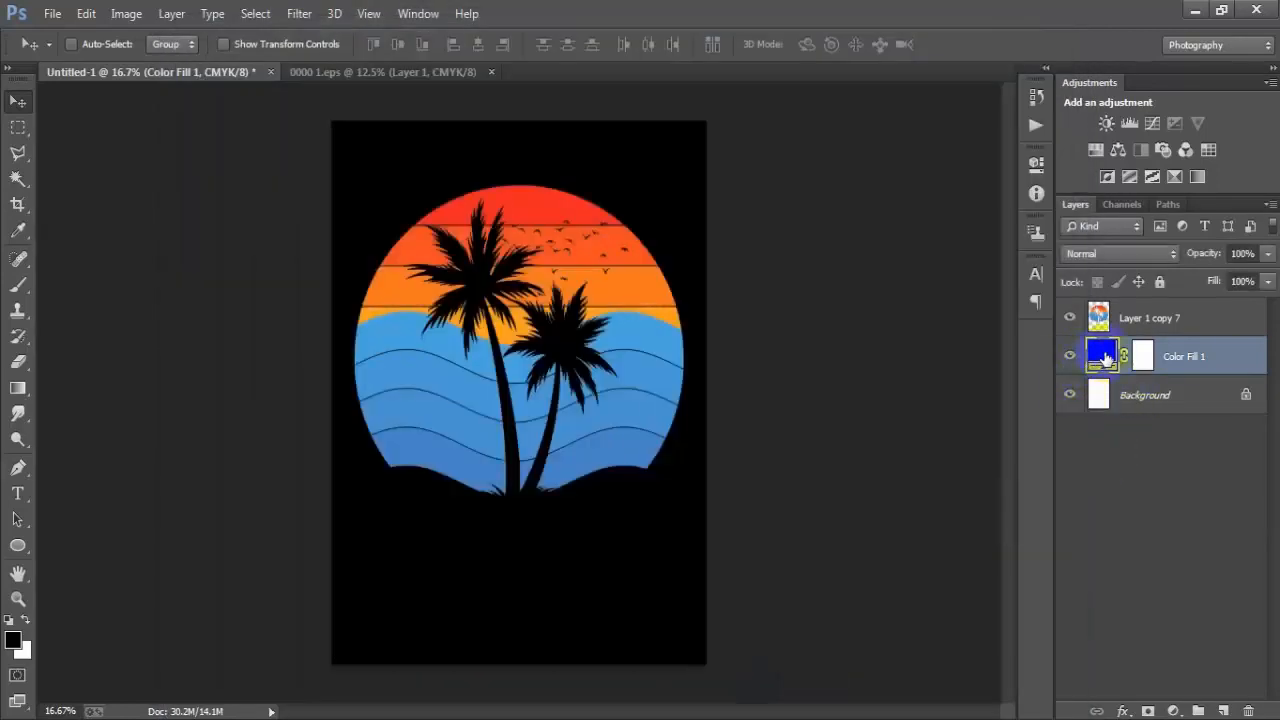
pyautogui.doubleClick(1105, 358)
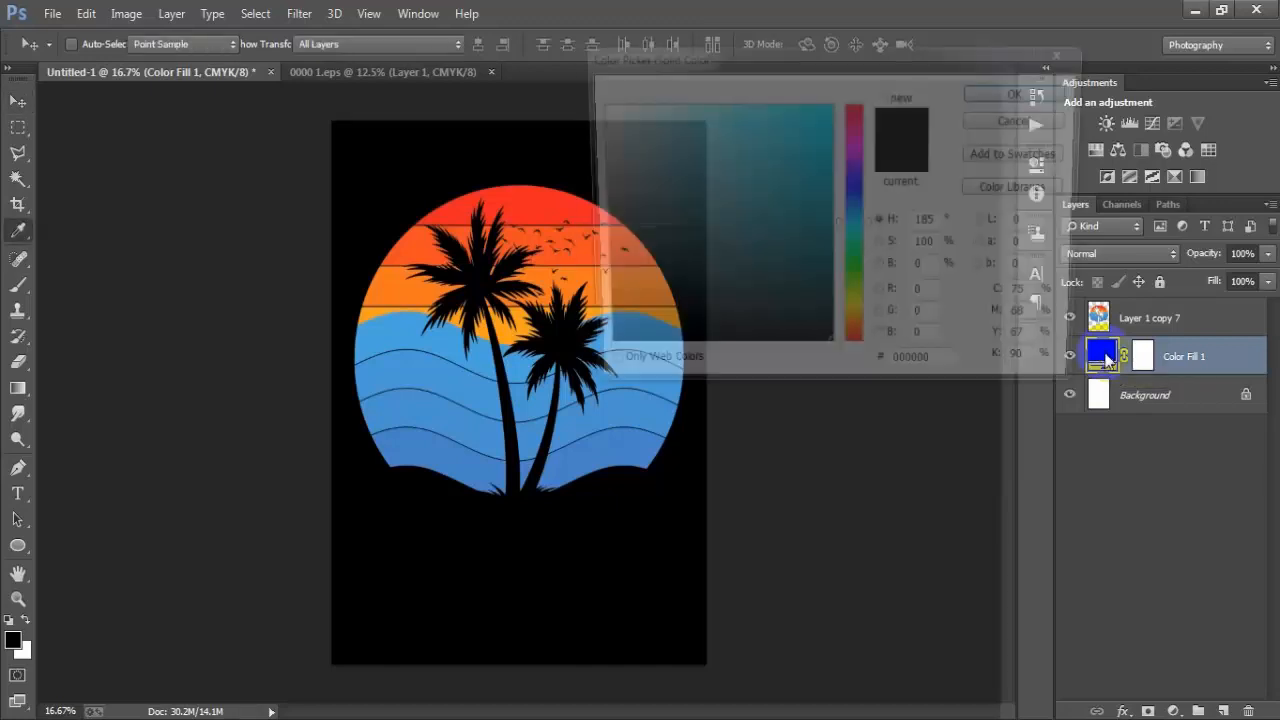
pyautogui.click(833, 308)
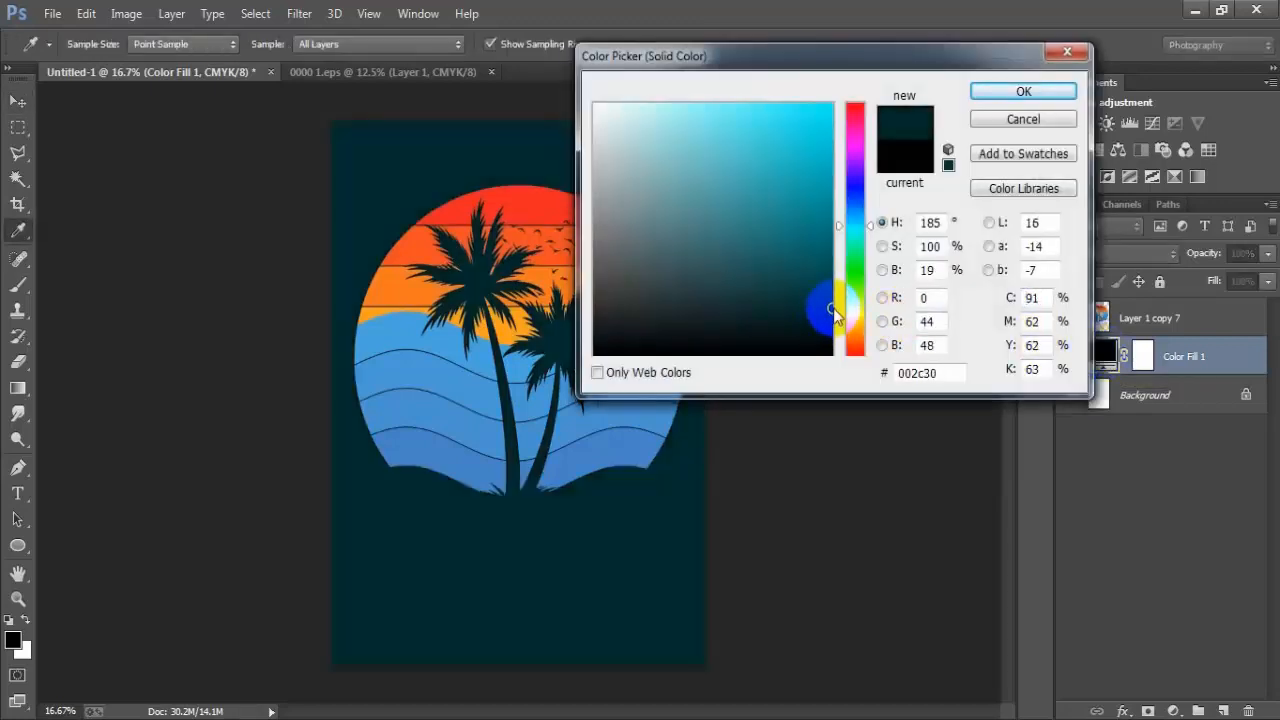
pyautogui.click(840, 339)
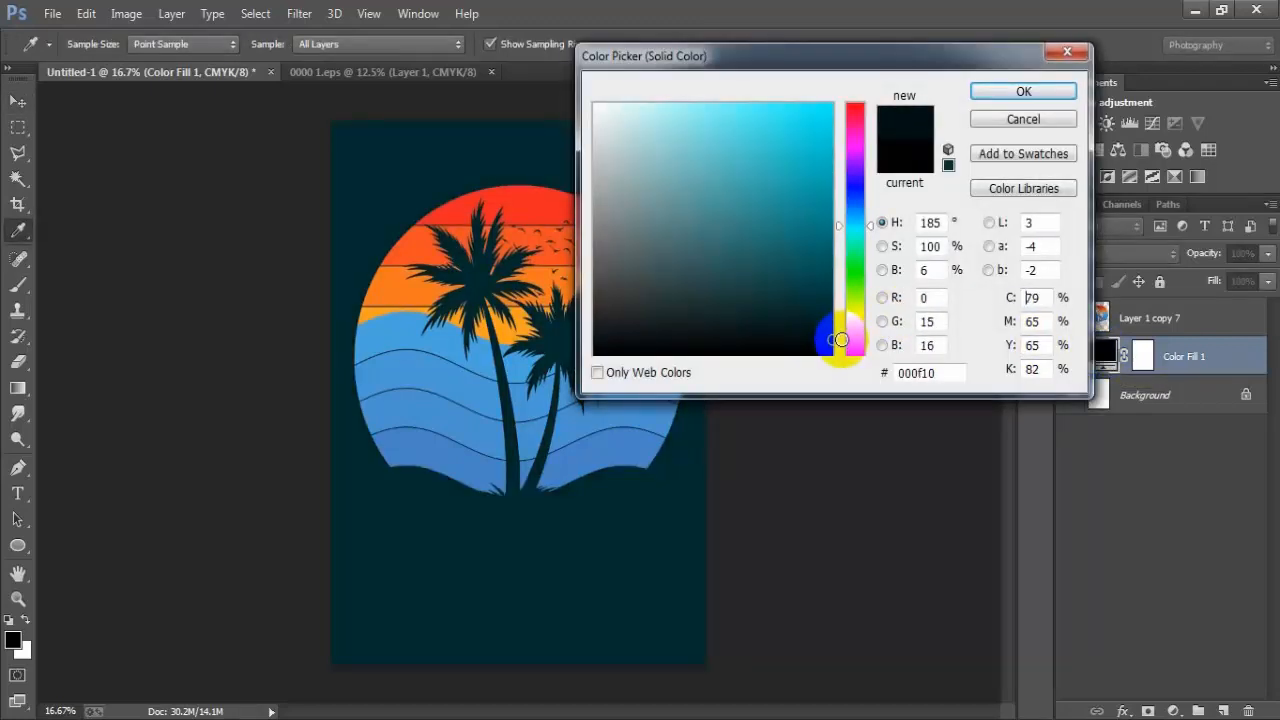
pyautogui.doubleClick(950, 372)
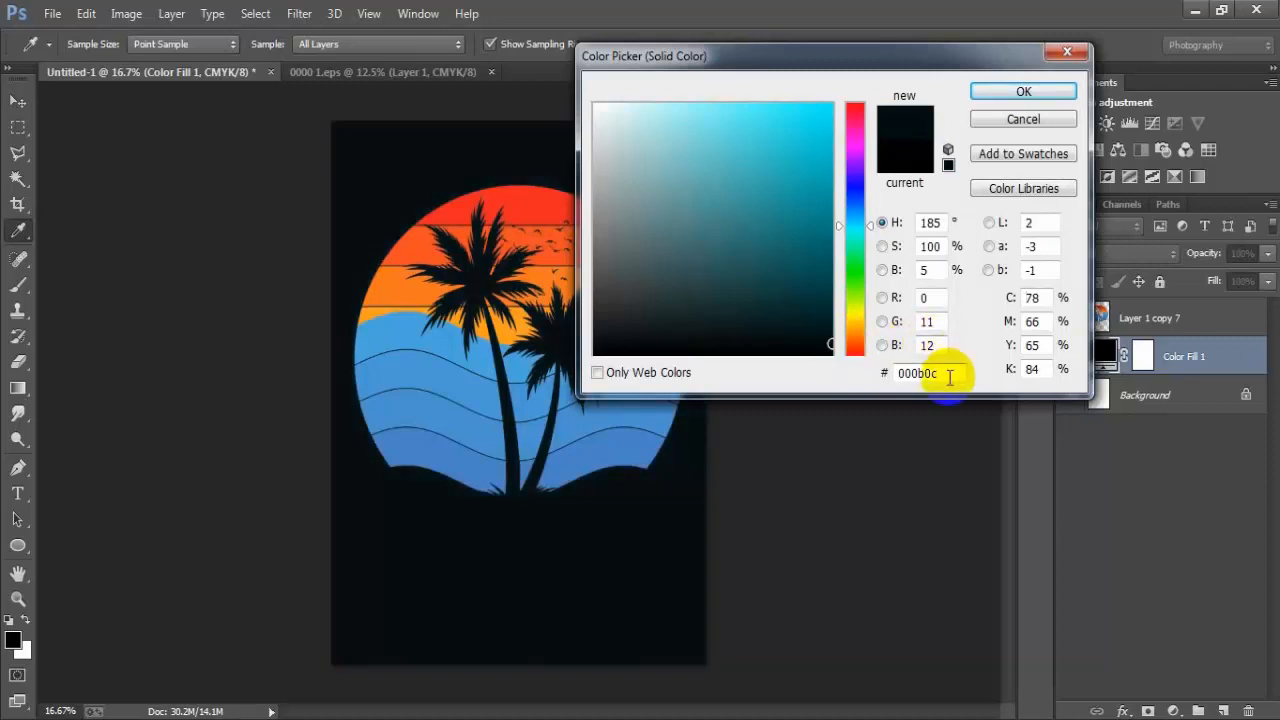
pyautogui.click(1017, 92)
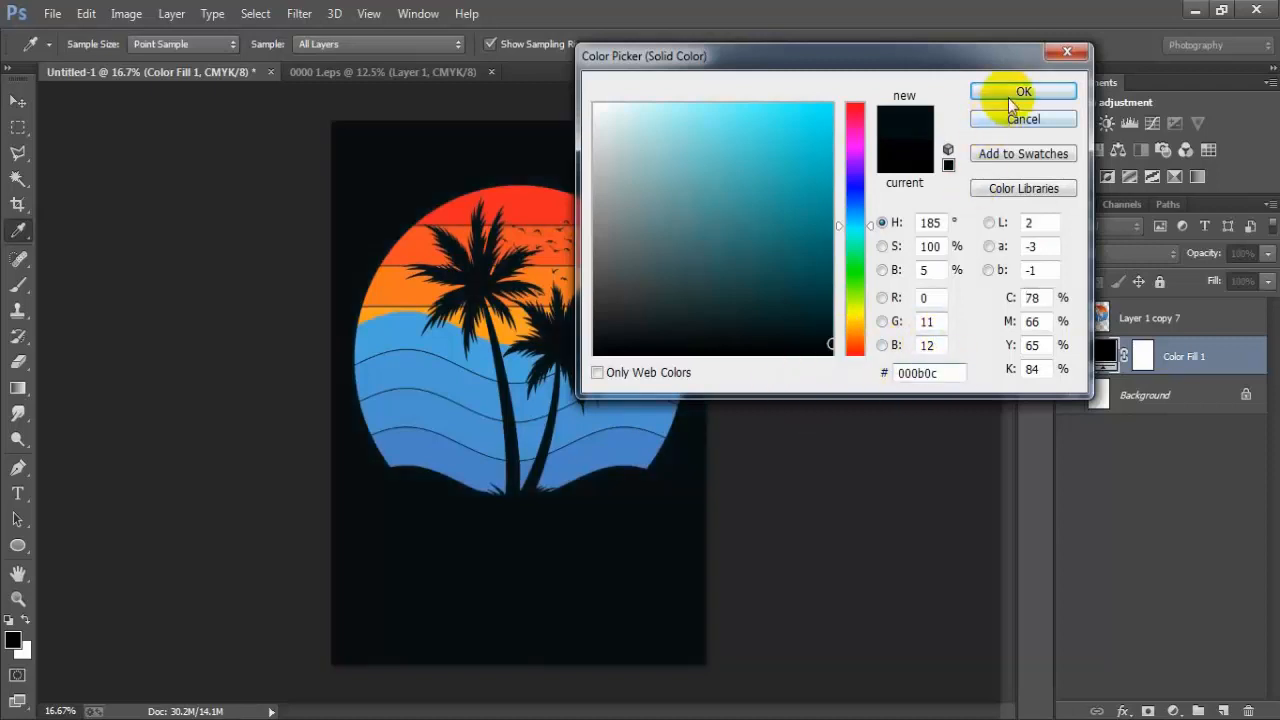